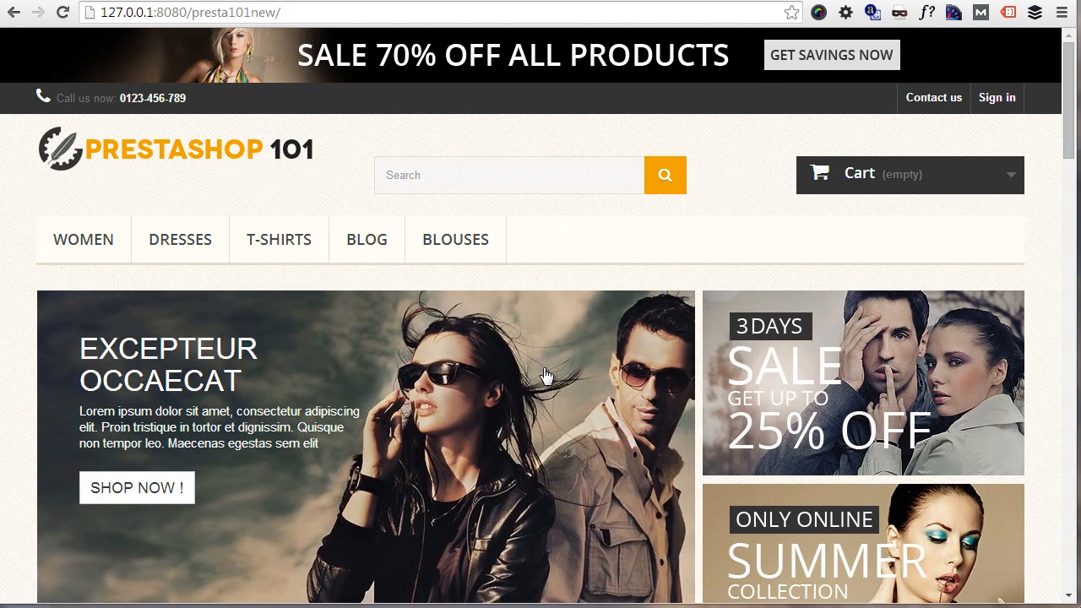
Step: Look over the storefront home page, from the header and category menu to the promotional banners, Facebook block and custom blocks
scroll(450, 243, "down", 20)
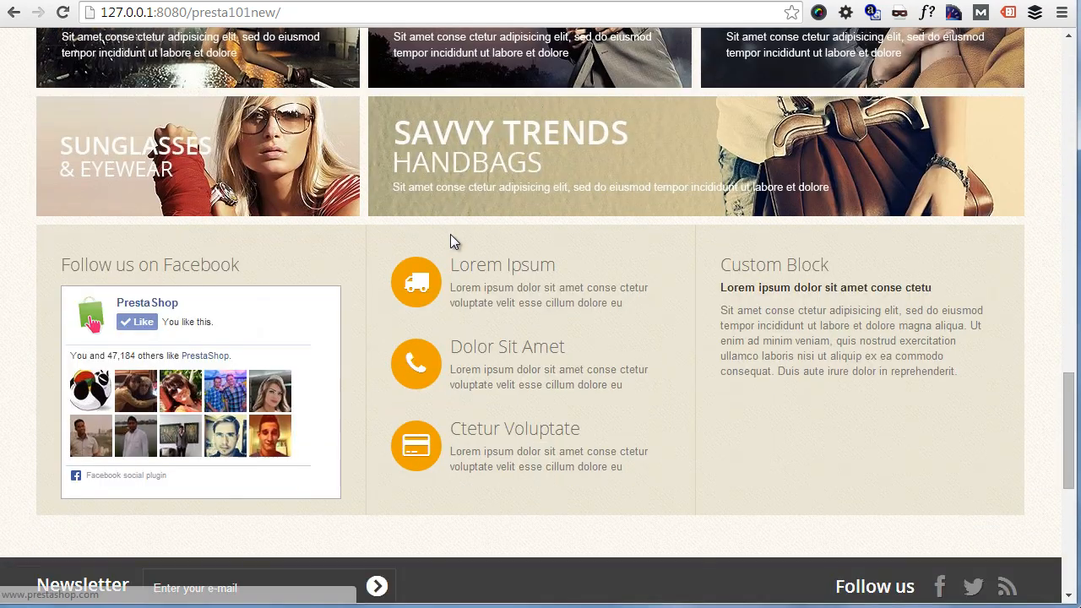
scroll(450, 245, "down", 2)
scroll(443, 338, "up", 6)
scroll(435, 397, "down", 3)
scroll(433, 407, "up", 1)
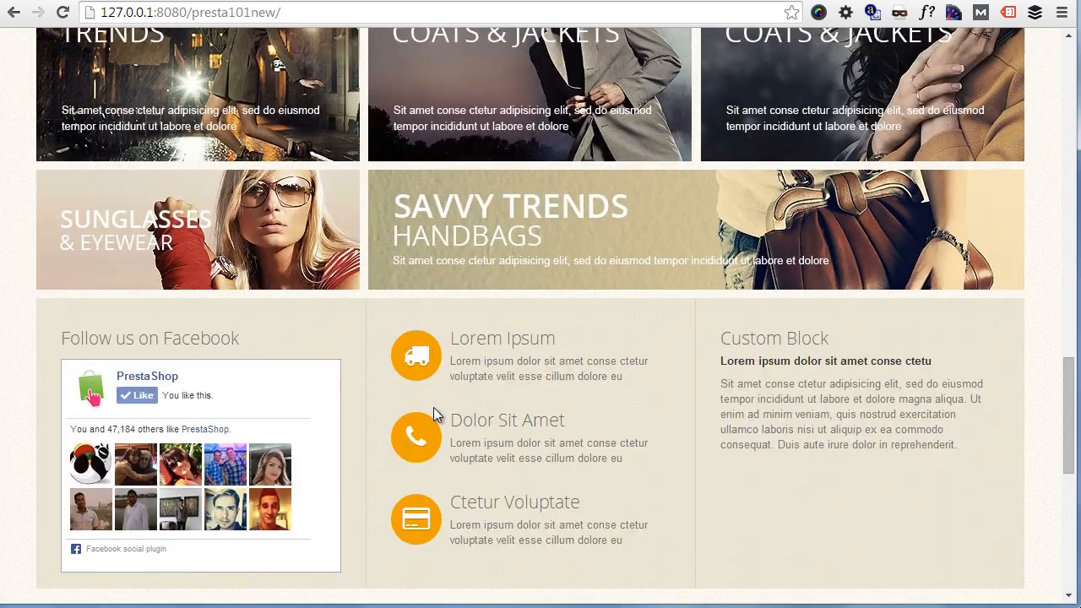
scroll(433, 407, "up", 20)
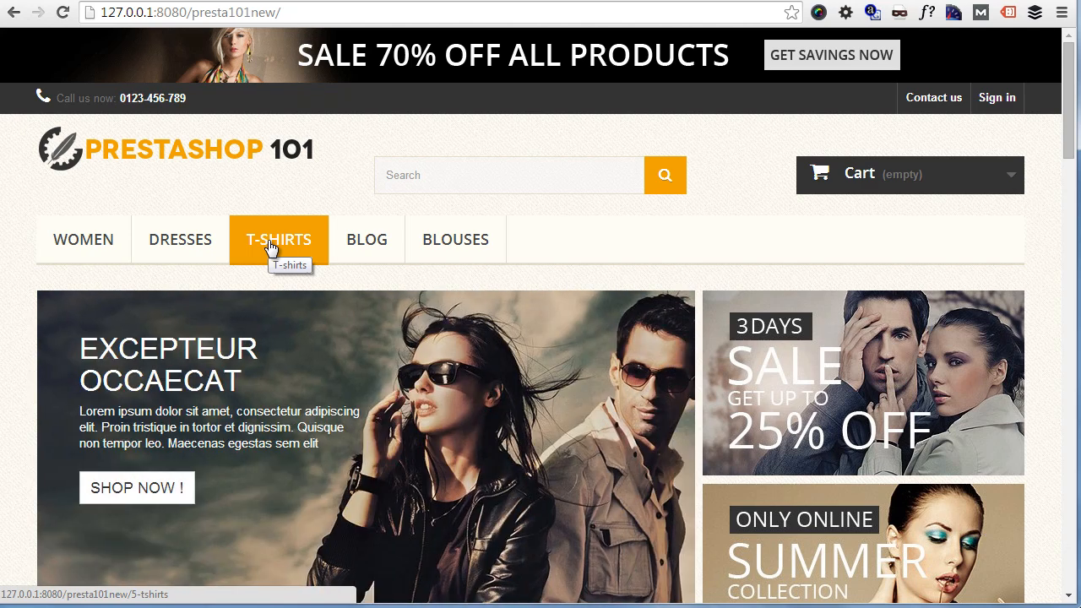
Step: Switch to the shop's back office, open the list of modules, and review its warnings, module counts and available upgrades
left_click(64, 0)
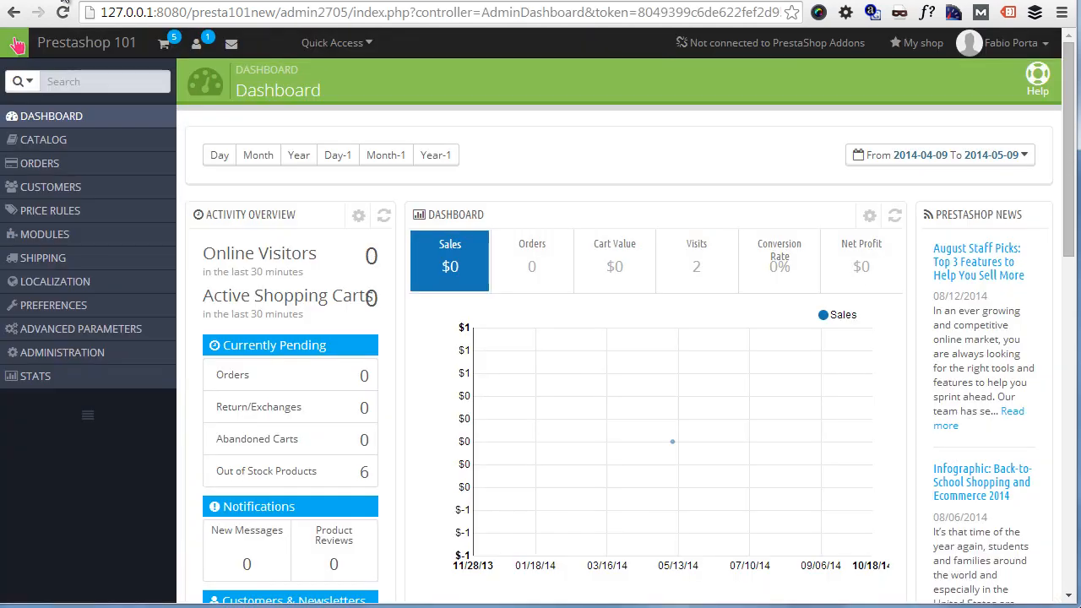
left_click(55, 234)
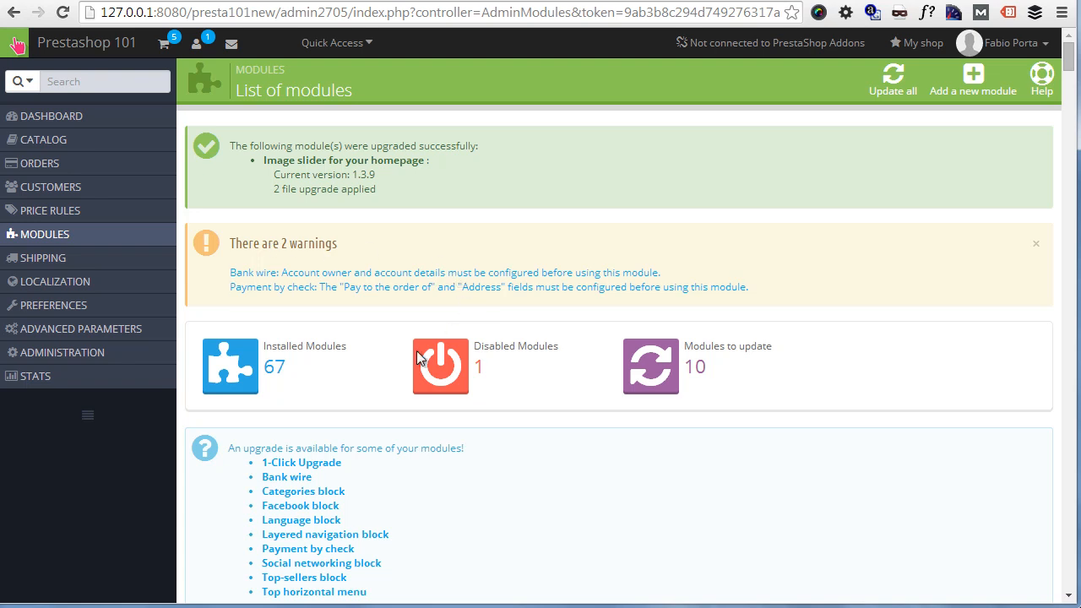
scroll(270, 363, "down", 1)
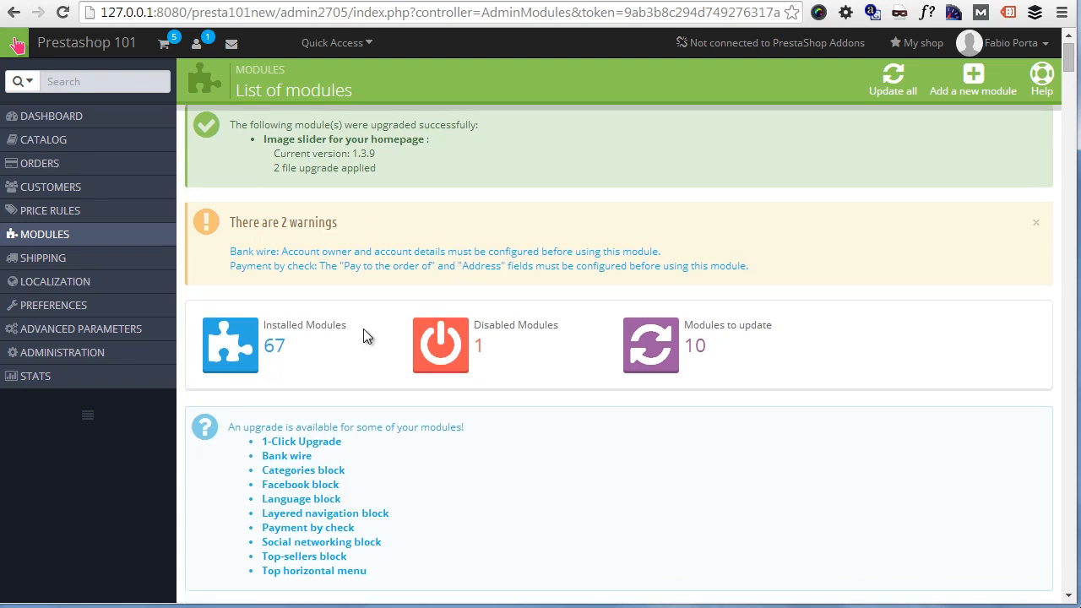
scroll(365, 331, "down", 3)
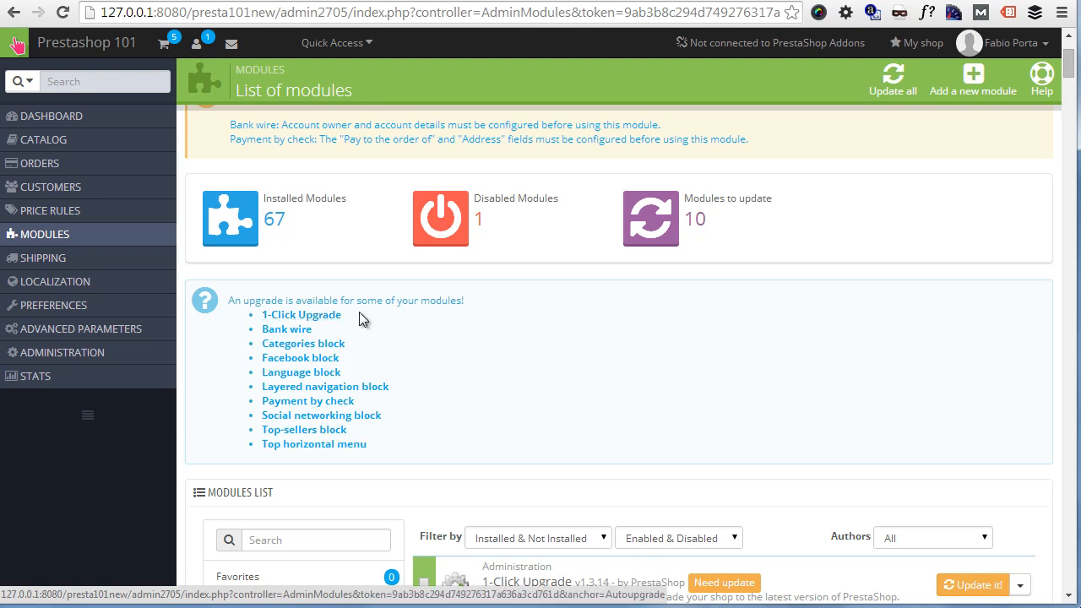
scroll(361, 319, "up", 3)
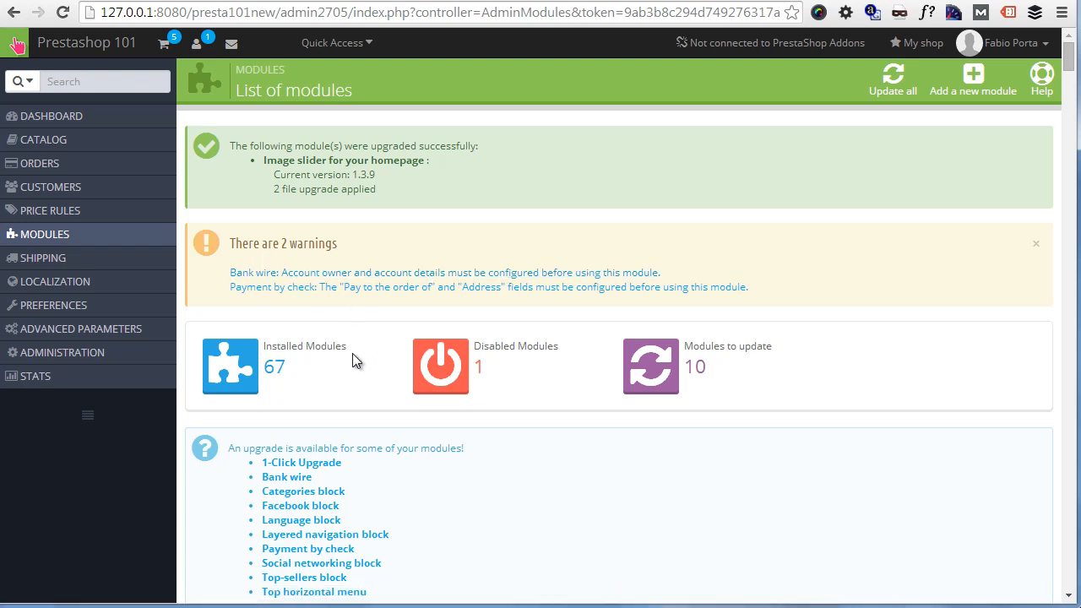
scroll(313, 304, "down", 1)
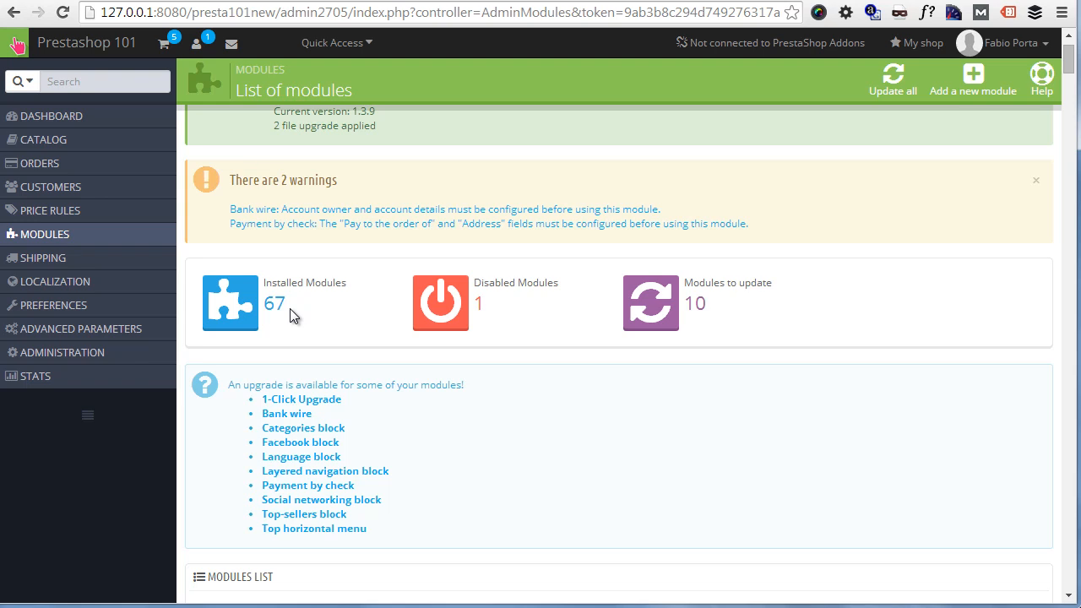
scroll(290, 314, "down", 1)
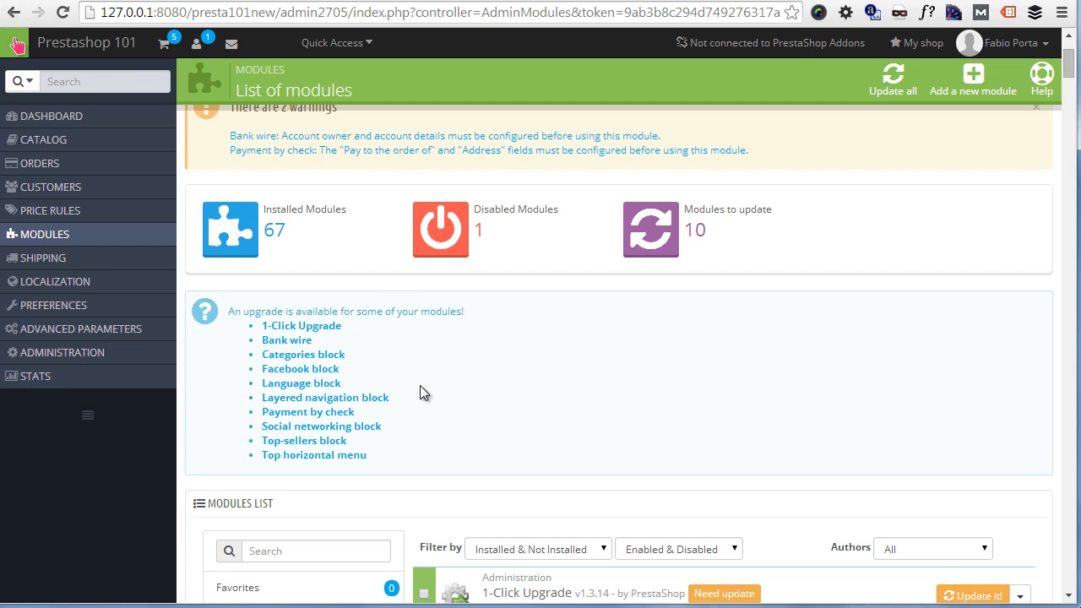
Step: Browse the full modules list to compare installed, installable and paid modules
scroll(423, 392, "down", 3)
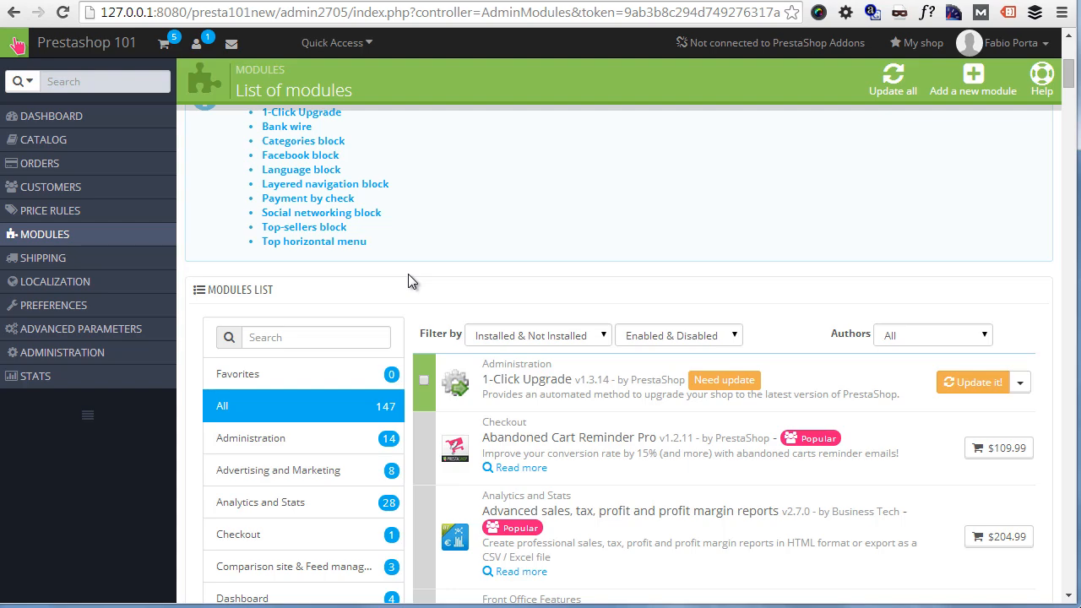
scroll(408, 274, "down", 15)
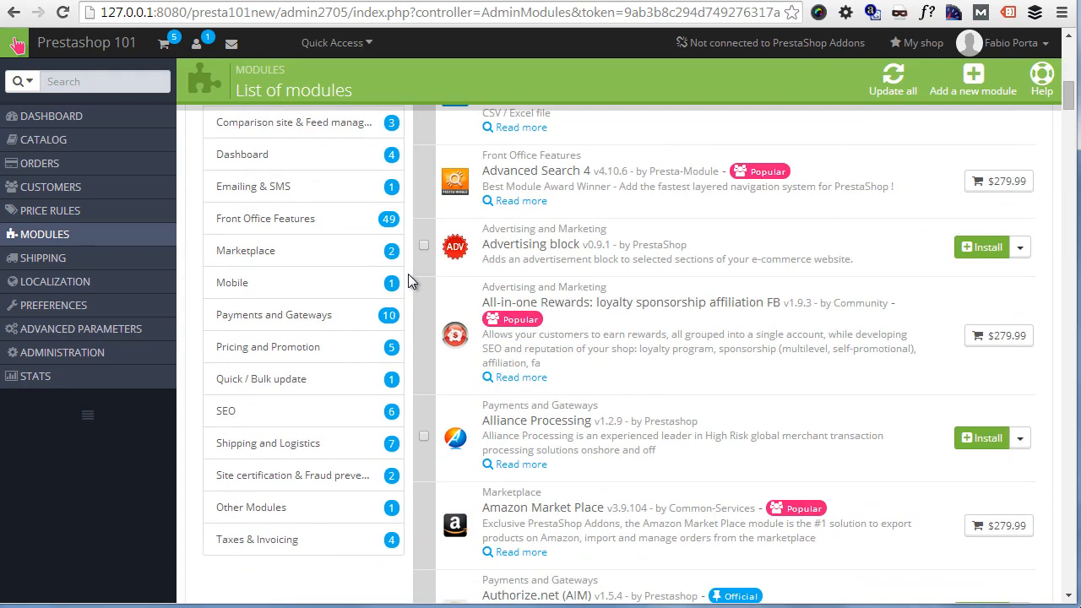
scroll(415, 274, "down", 20)
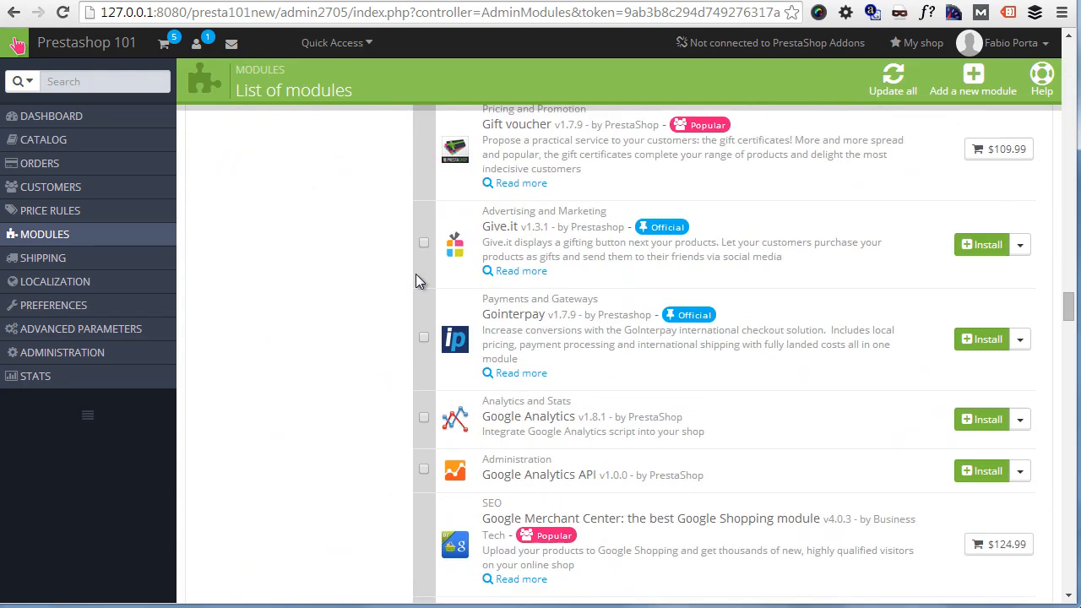
scroll(416, 278, "up", 20)
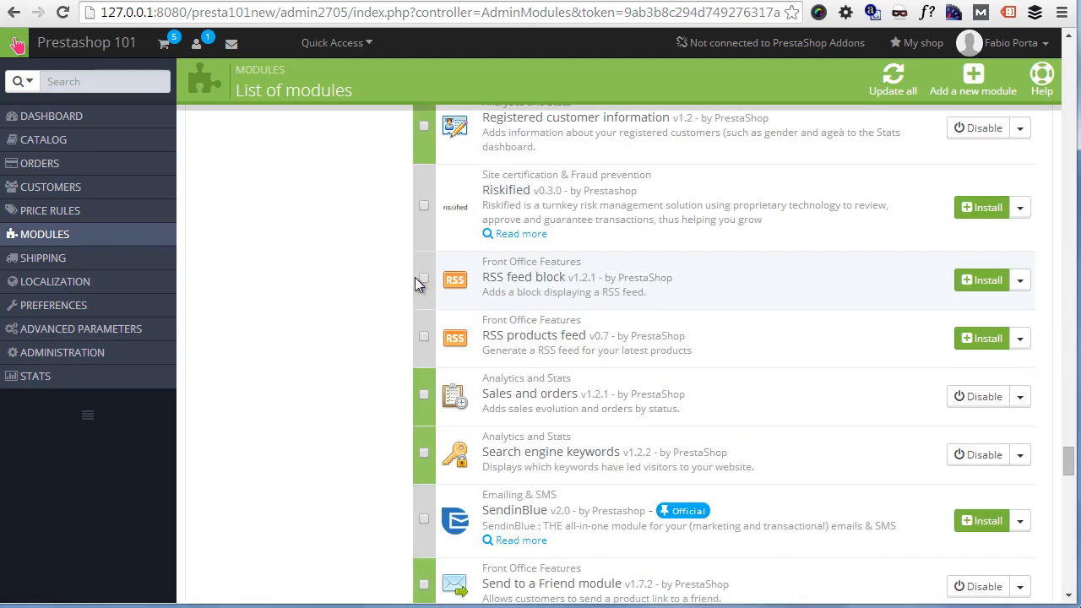
scroll(817, 409, "up", 2)
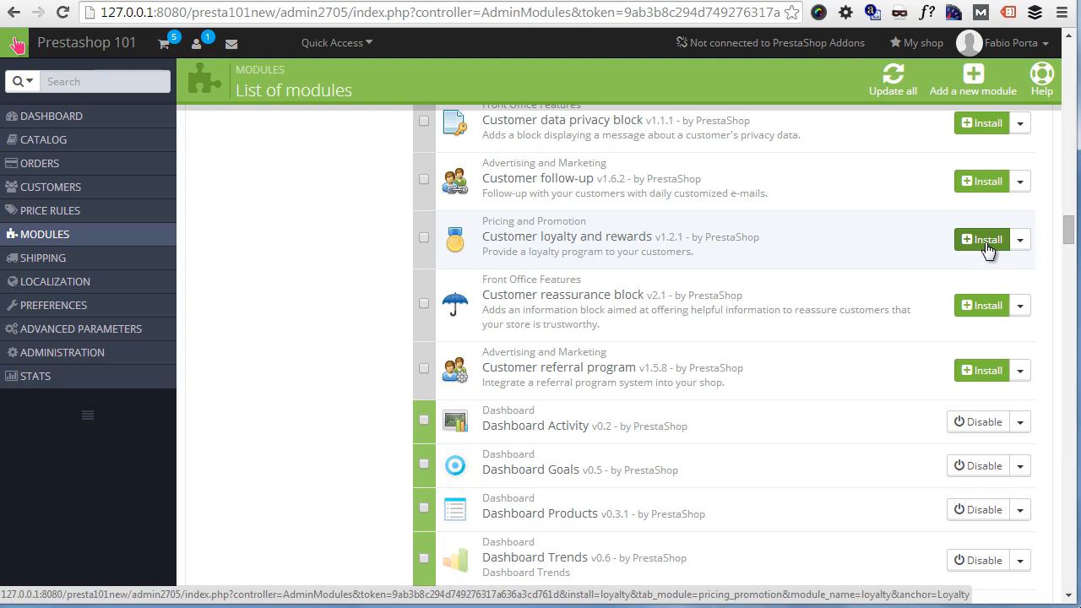
scroll(987, 247, "up", 8)
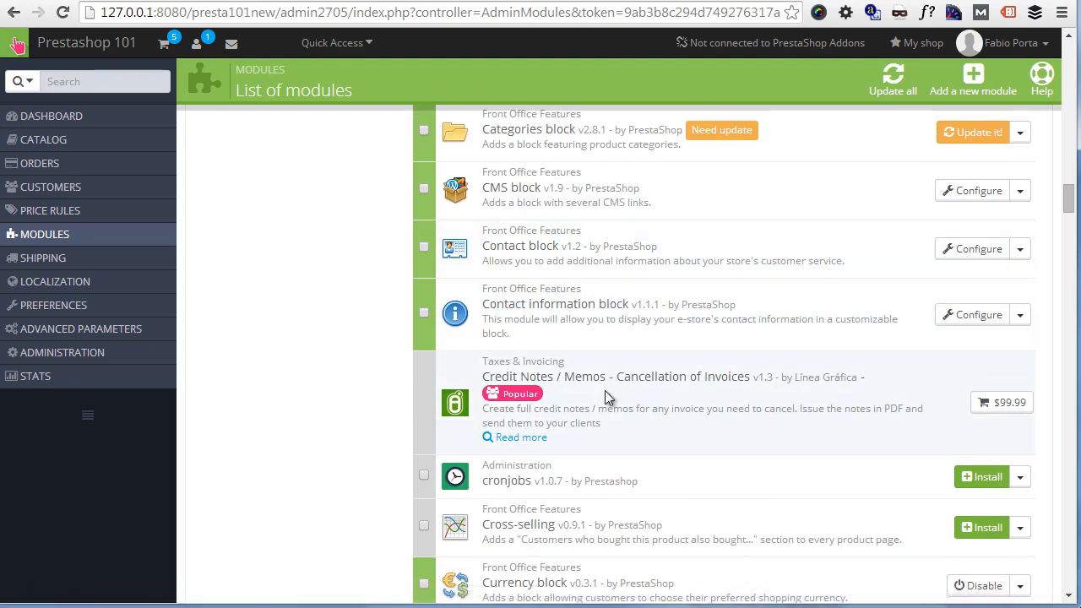
Step: View the PrestaShop Addons page of the paid Credit Notes / Memos module, and return to the list of modules
left_click(1000, 412)
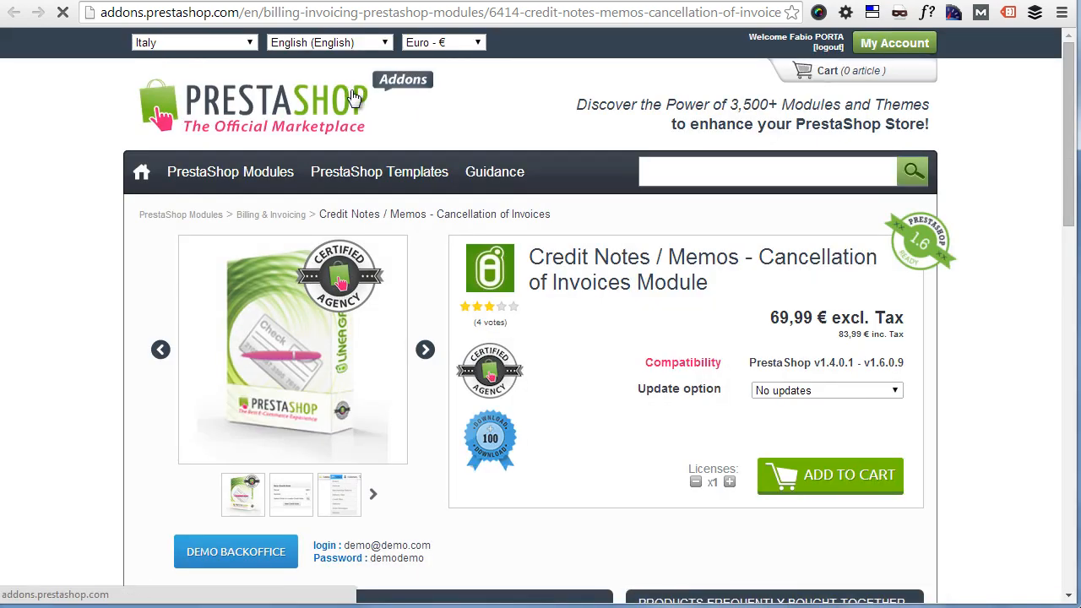
scroll(379, 169, "down", 6)
scroll(520, 256, "up", 4)
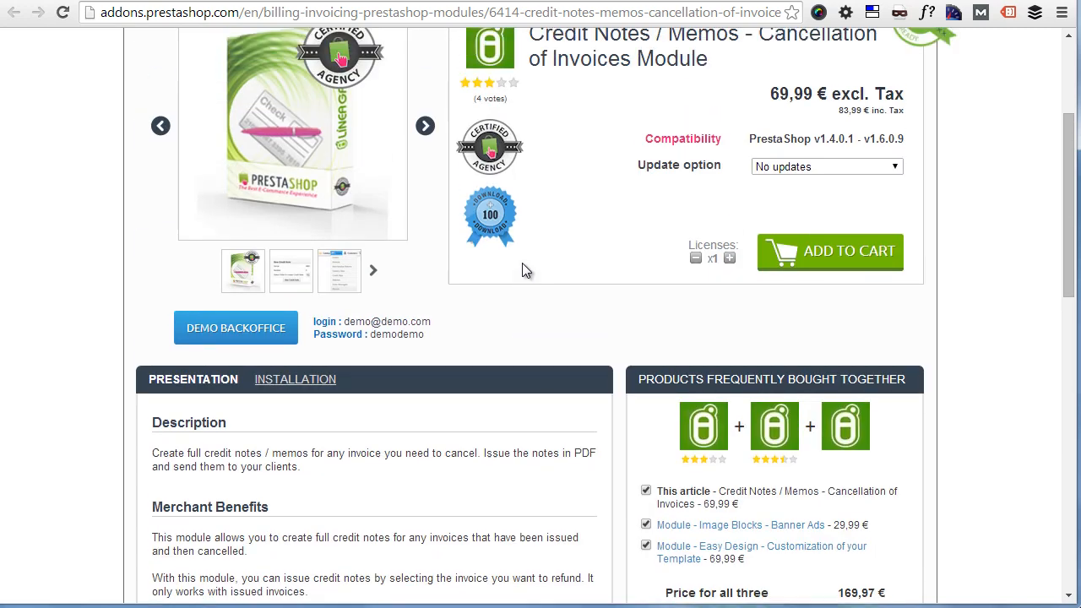
left_click(321, 1)
Step: Search the modules list for "top menu"
scroll(581, 309, "up", 5)
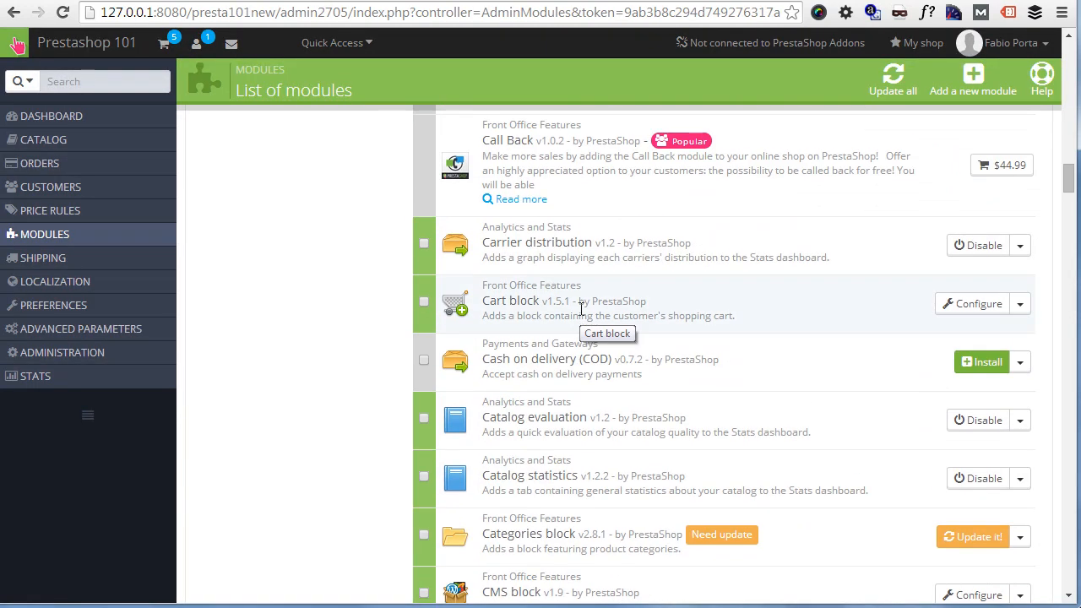
scroll(581, 309, "up", 5)
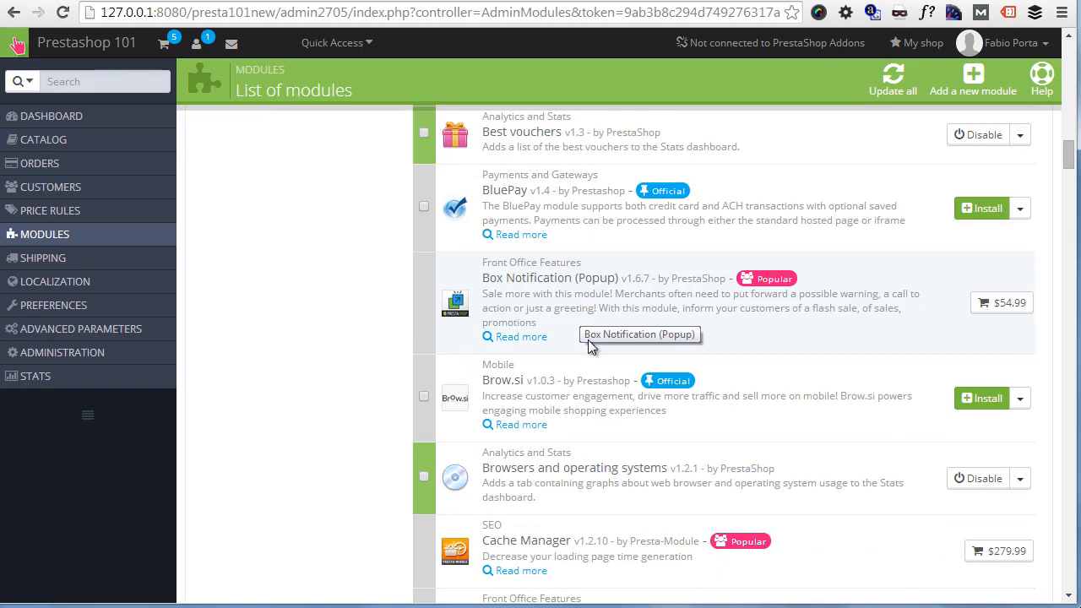
scroll(589, 341, "up", 5)
scroll(589, 341, "up", 10)
scroll(575, 332, "down", 5)
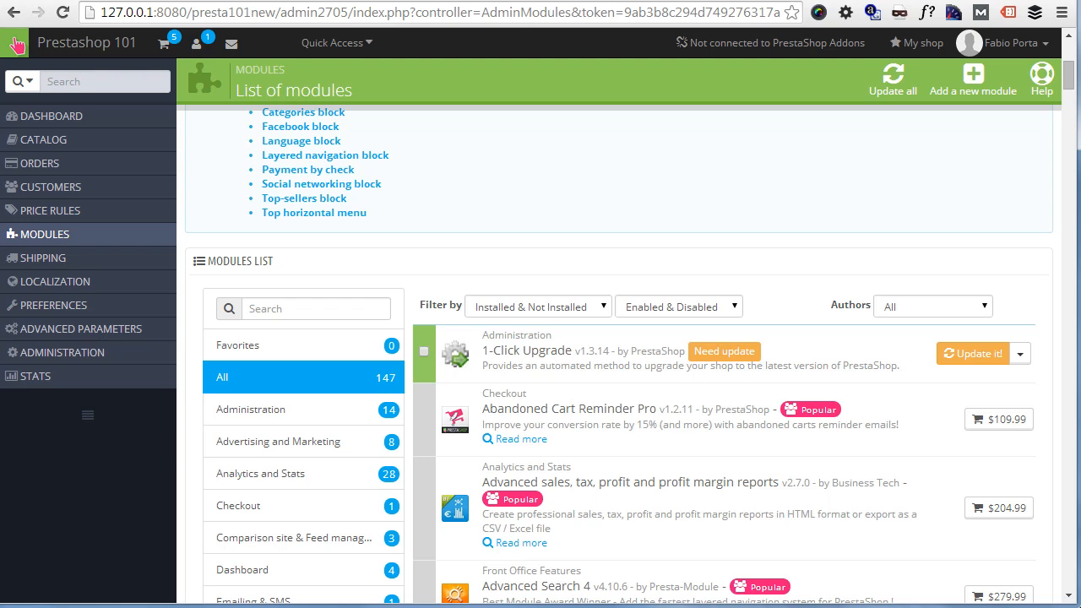
left_click(306, 308)
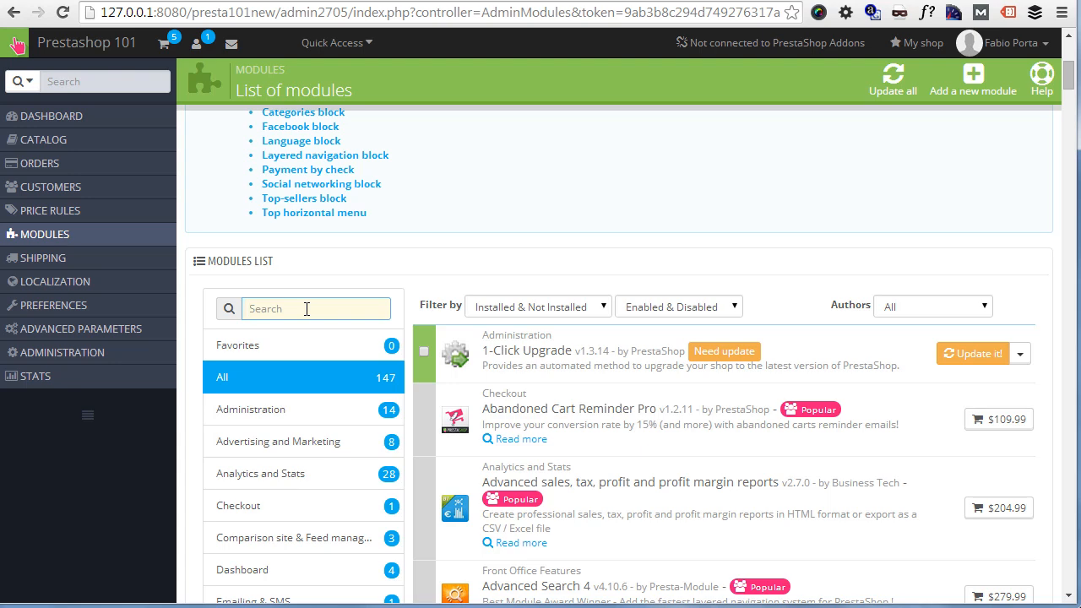
type("top menu")
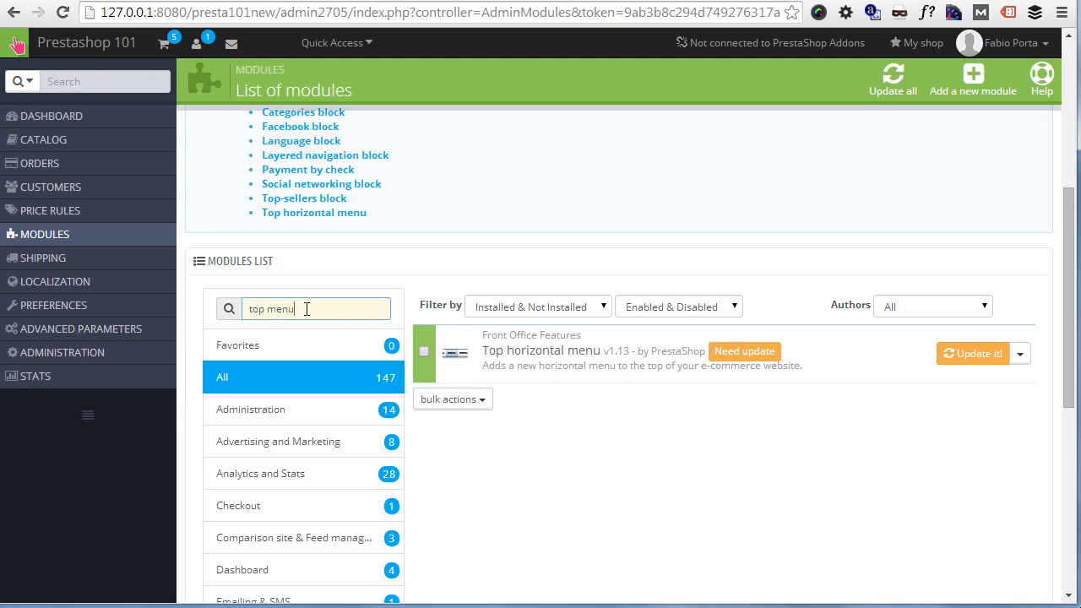
Step: Show only the modules in the Front Office Features category and look through them
scroll(306, 265, "down", 3)
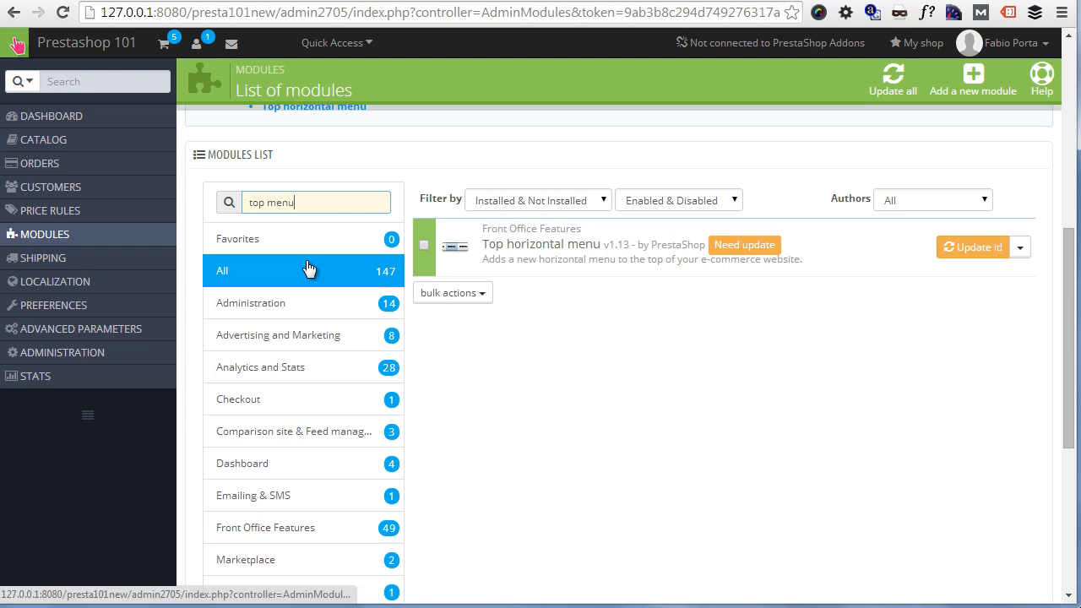
scroll(307, 264, "down", 3)
scroll(309, 267, "up", 4)
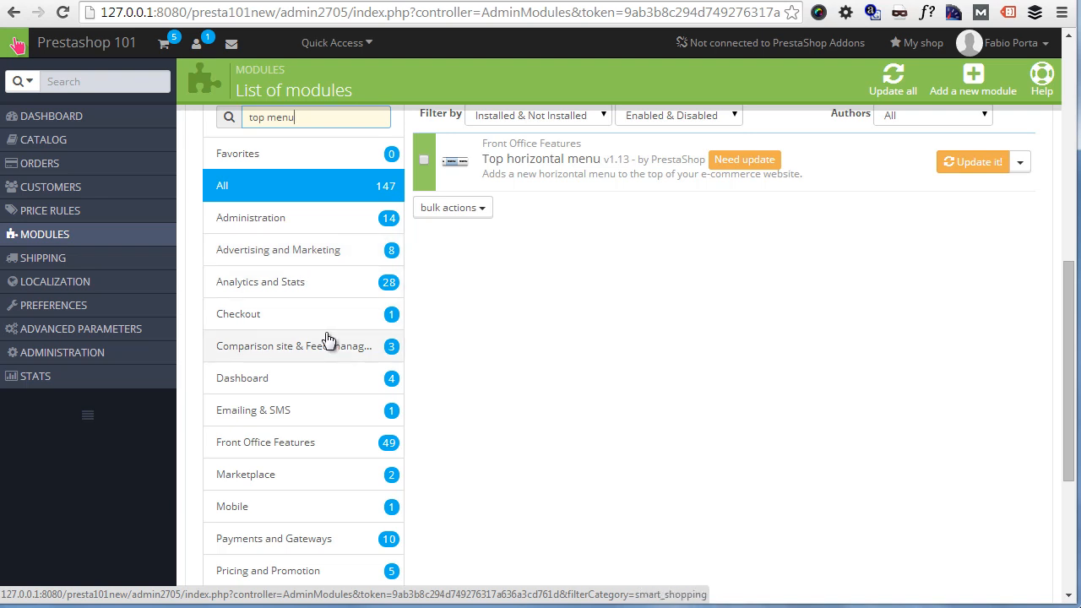
scroll(327, 339, "down", 1)
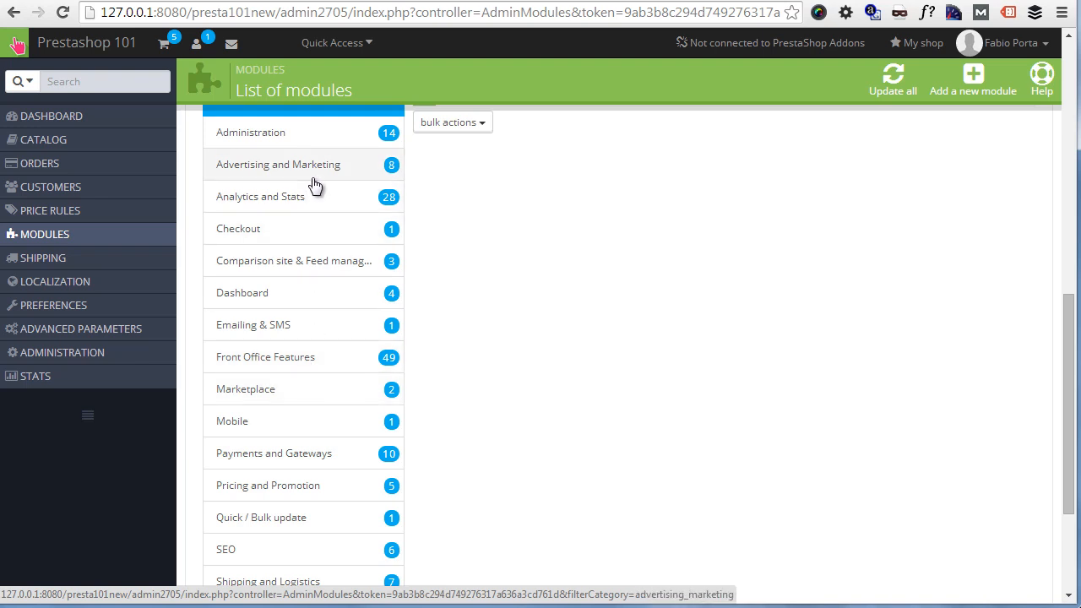
scroll(308, 359, "down", 2)
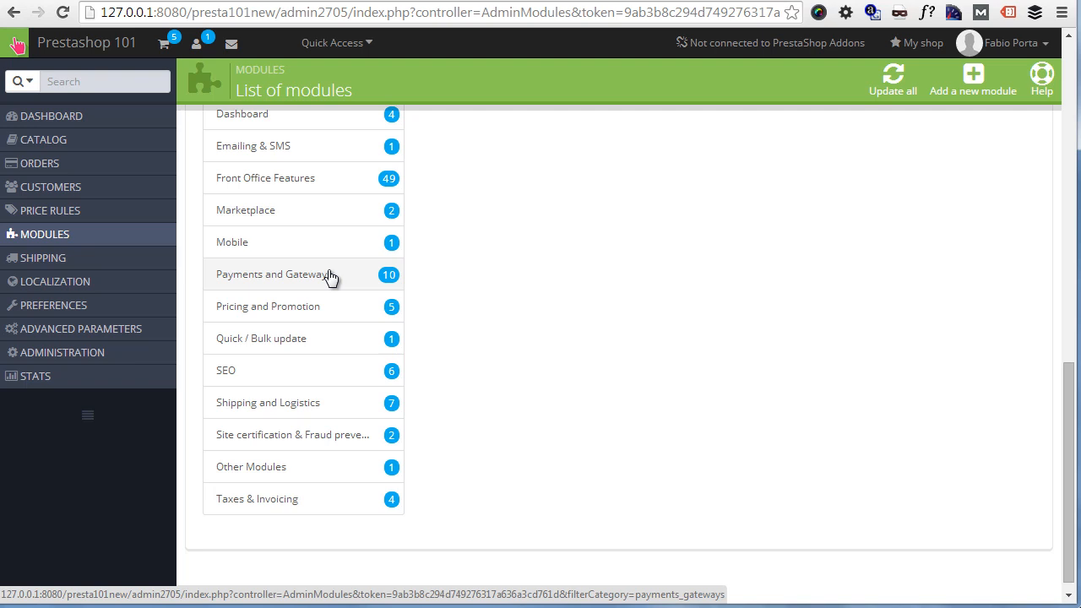
scroll(329, 277, "up", 1)
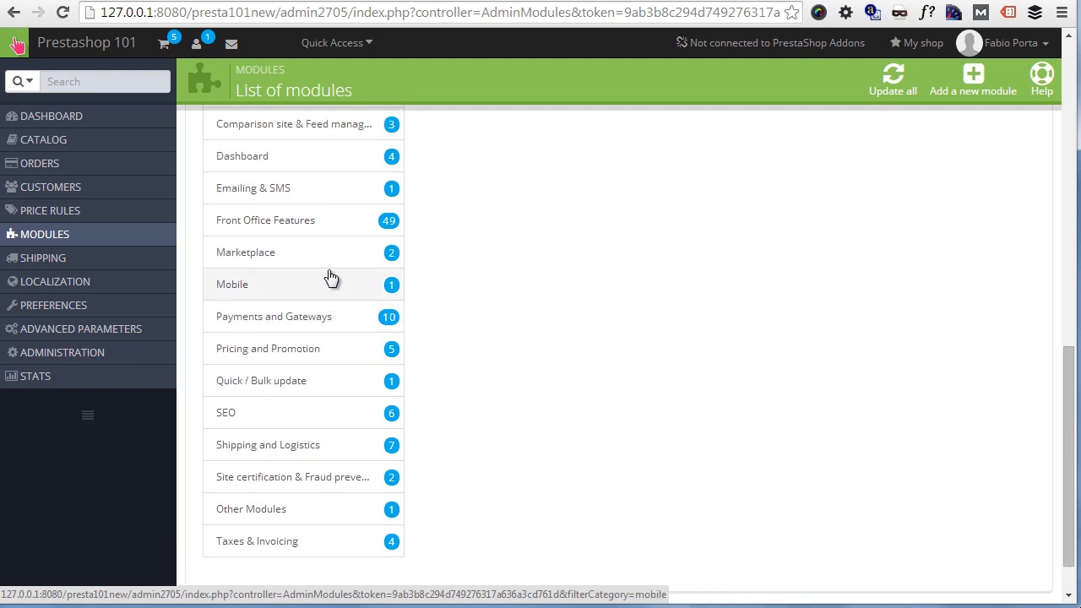
left_click(310, 233)
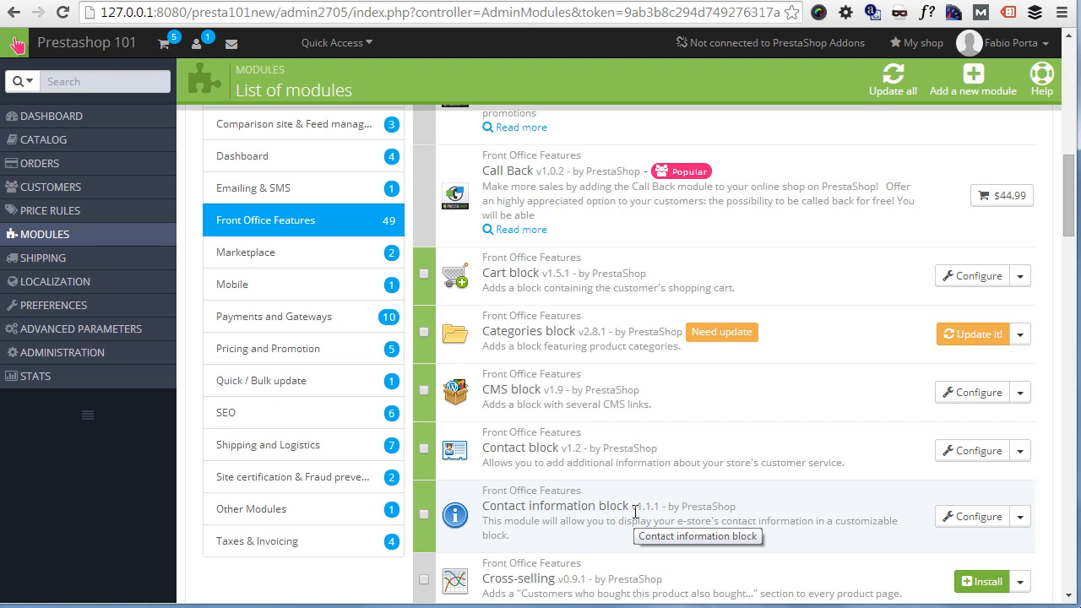
scroll(635, 513, "down", 15)
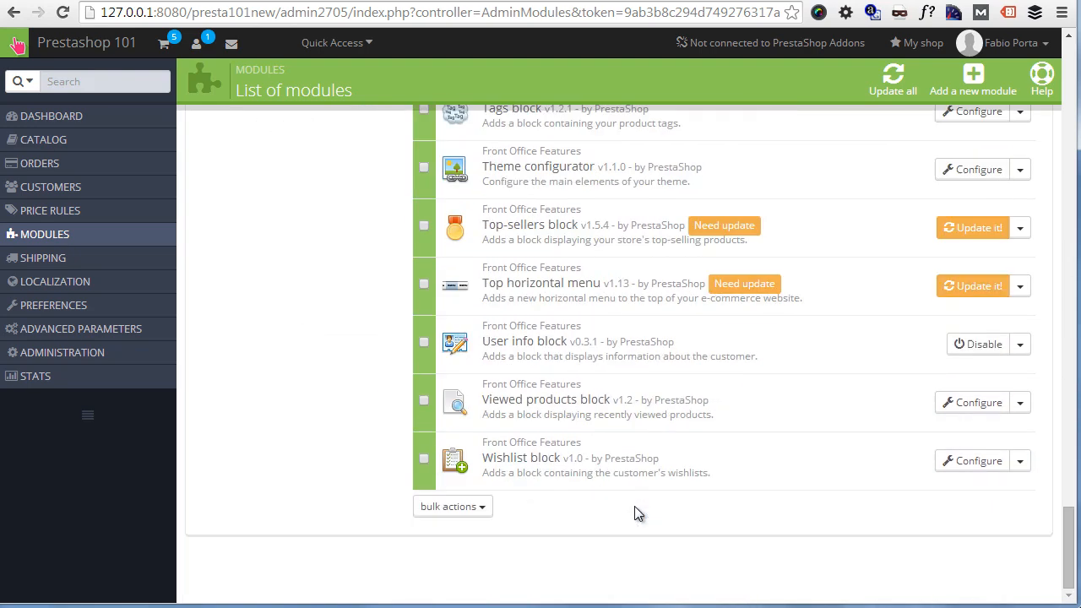
scroll(723, 464, "up", 15)
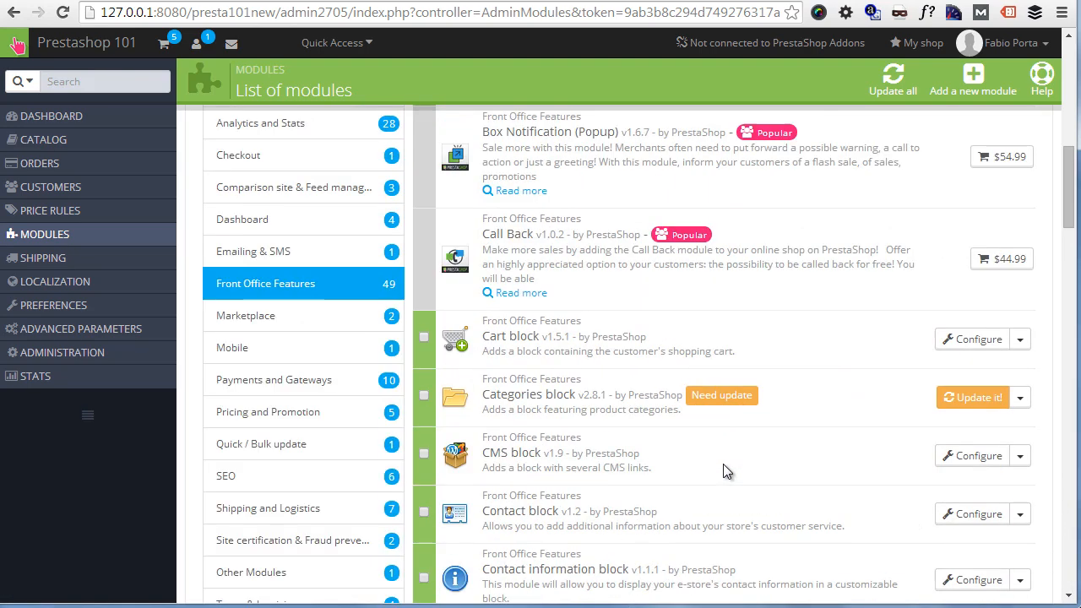
scroll(723, 463, "up", 1)
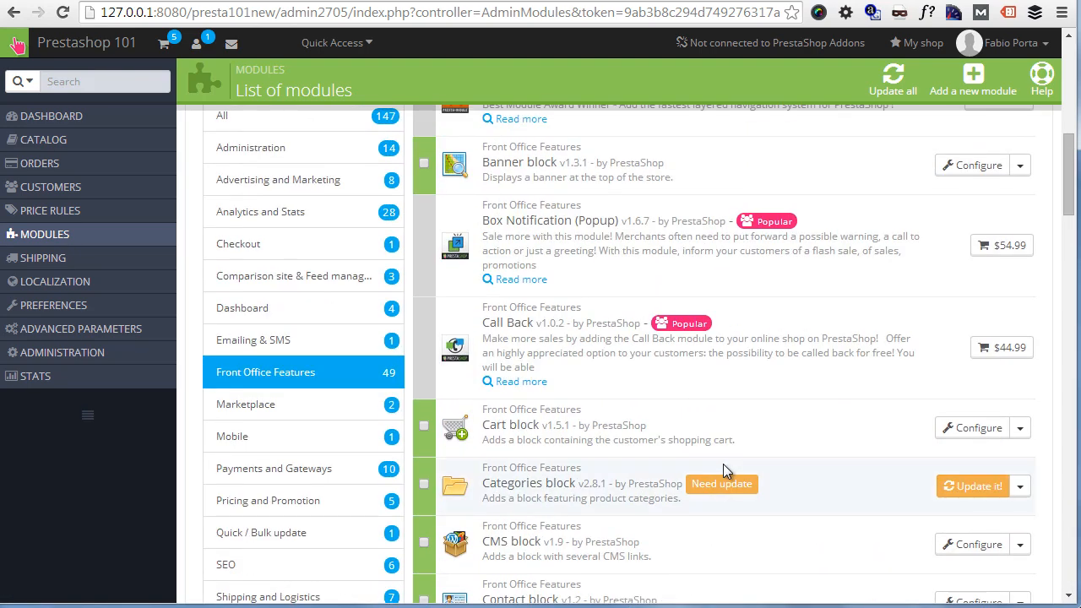
Step: Show only the modules in the Advertising and Marketing category and look through them
left_click(311, 193)
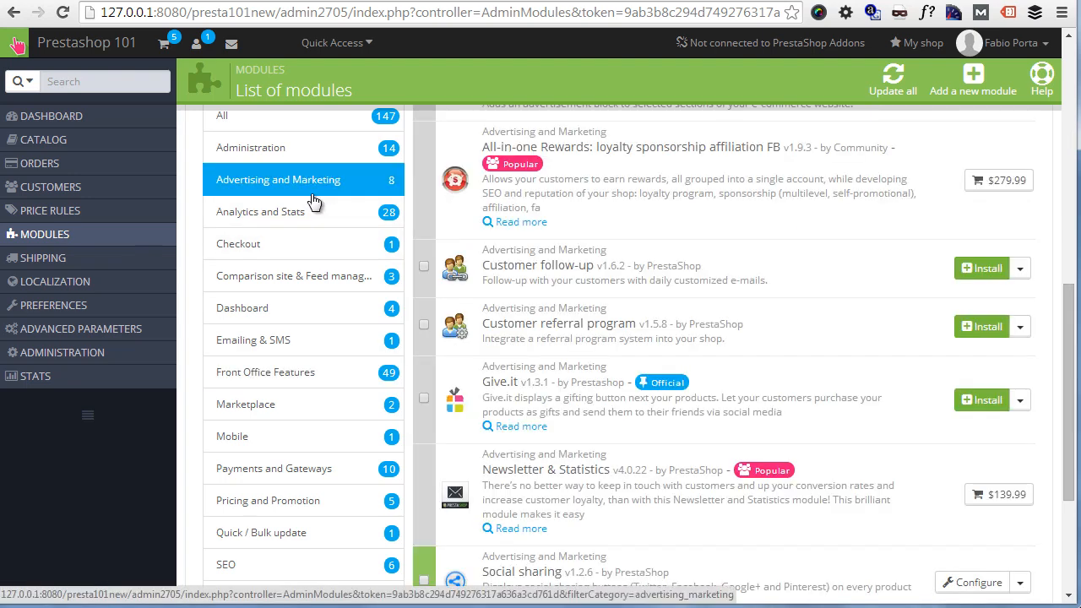
scroll(724, 304, "up", 1)
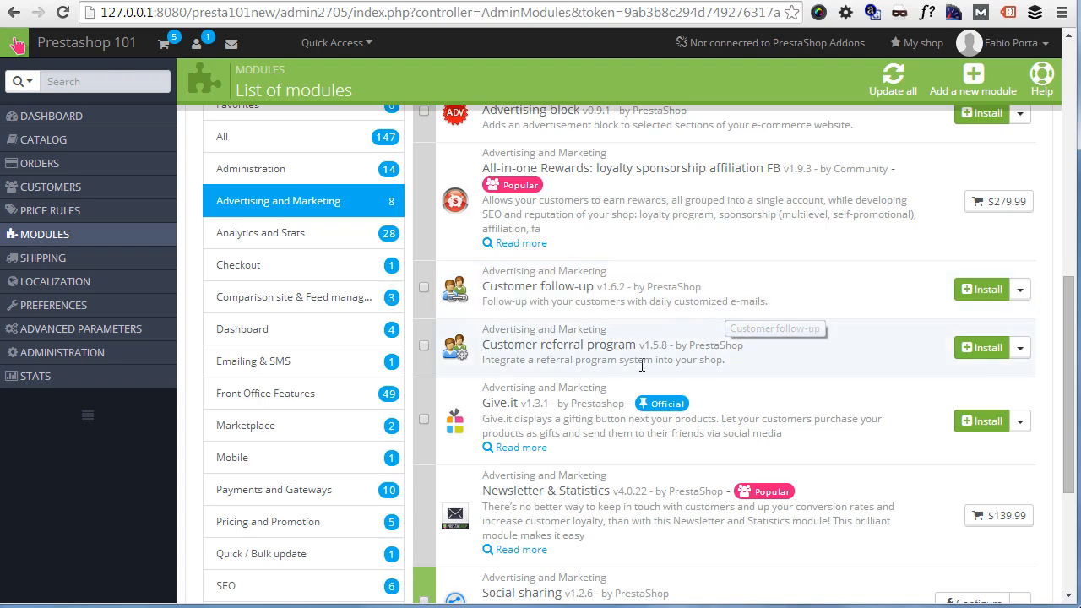
scroll(572, 485, "down", 2)
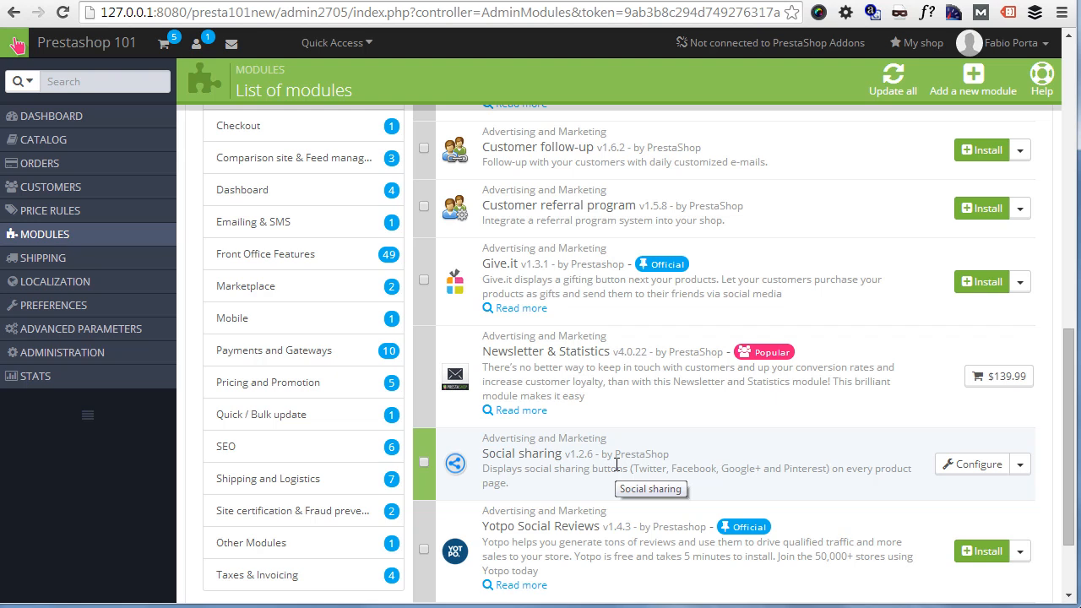
Step: Show only the modules in the Shipping and Logistics category and look through them
left_click(313, 482)
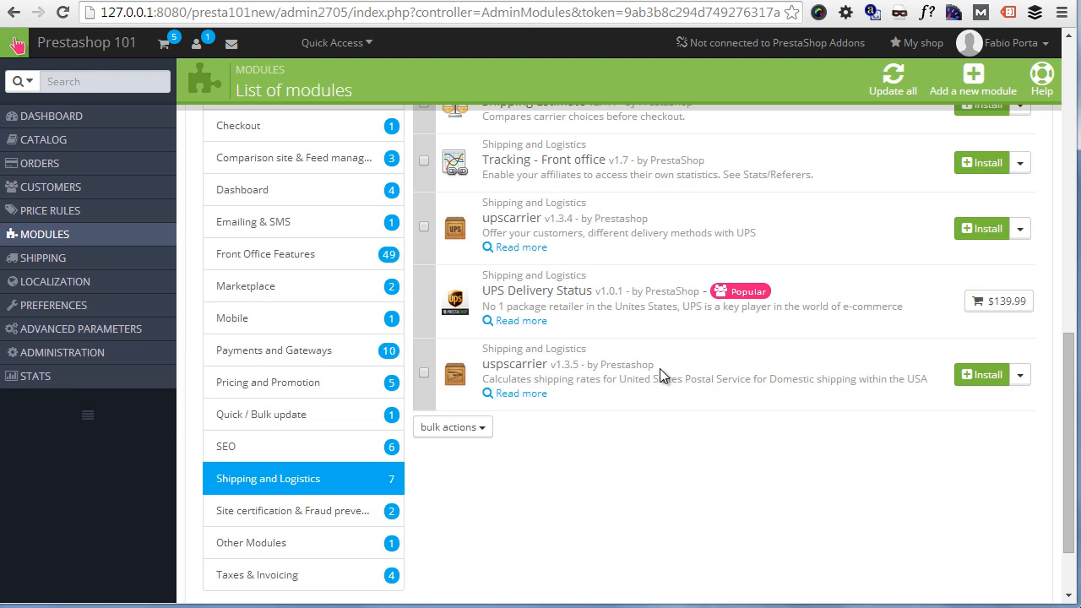
scroll(667, 435, "up", 3)
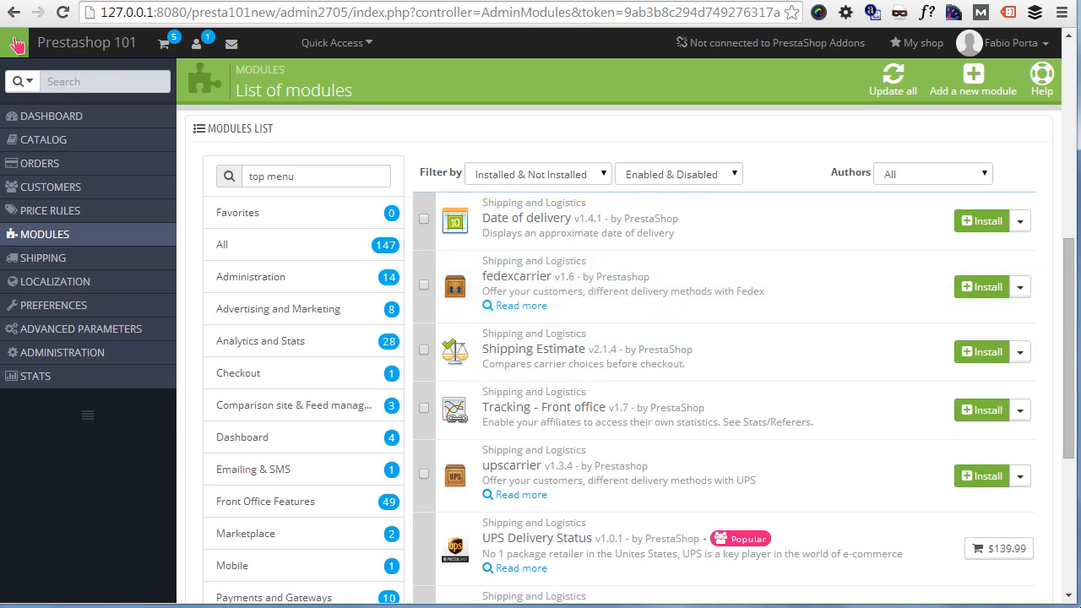
scroll(317, 397, "down", 2)
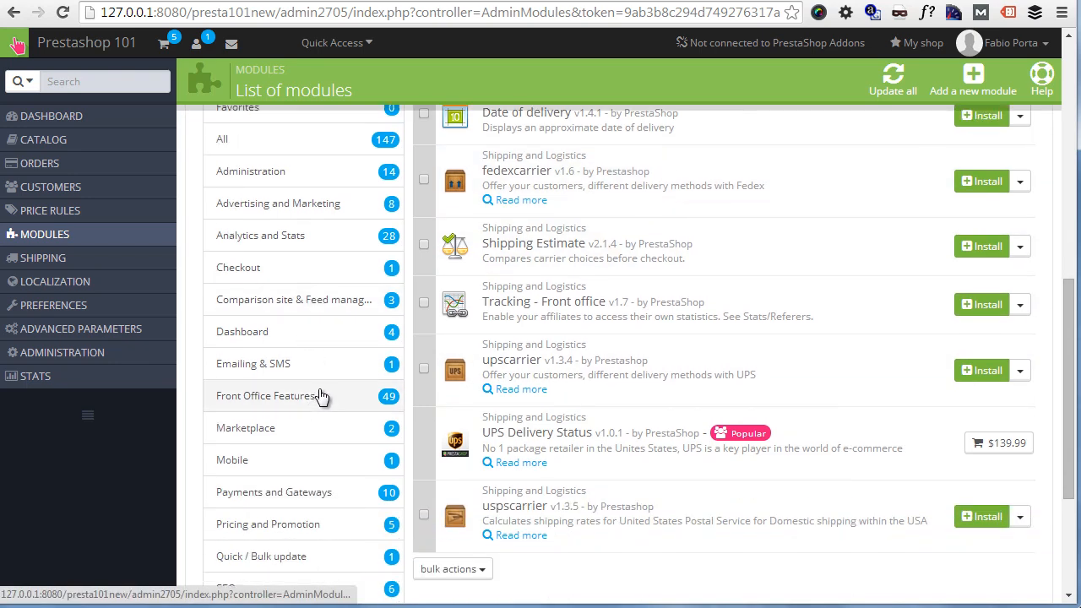
scroll(309, 270, "down", 1)
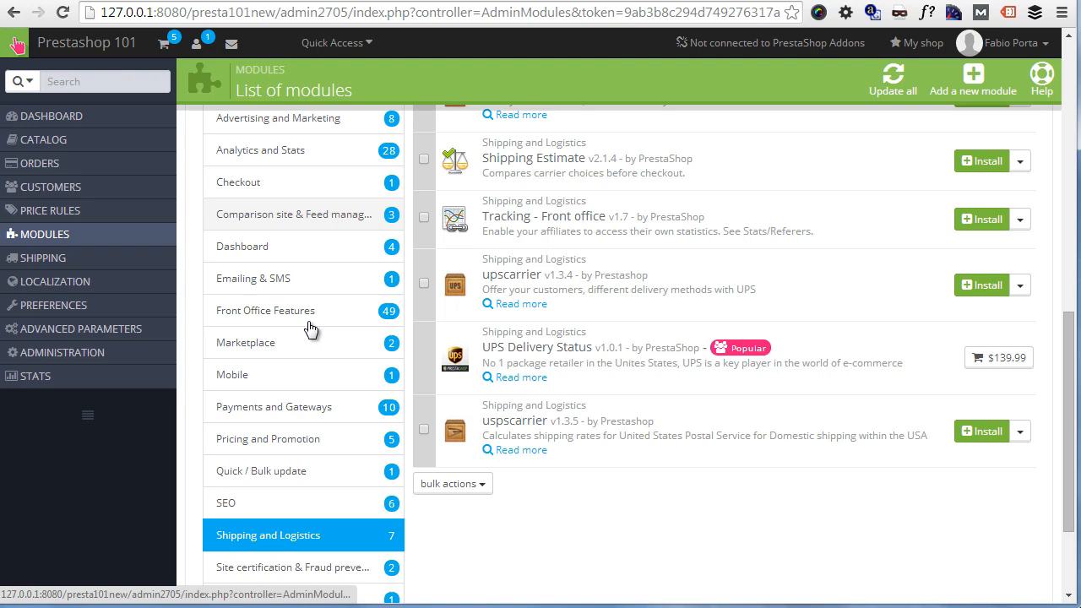
Step: Show only the modules in the Payments and Gateways category and look through them
left_click(320, 408)
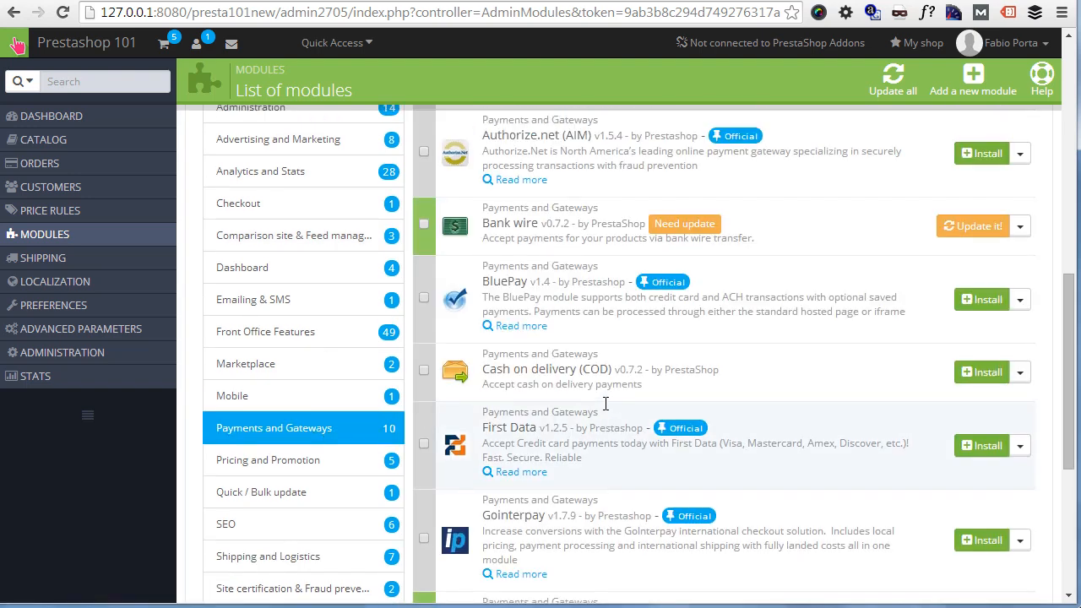
scroll(605, 403, "up", 1)
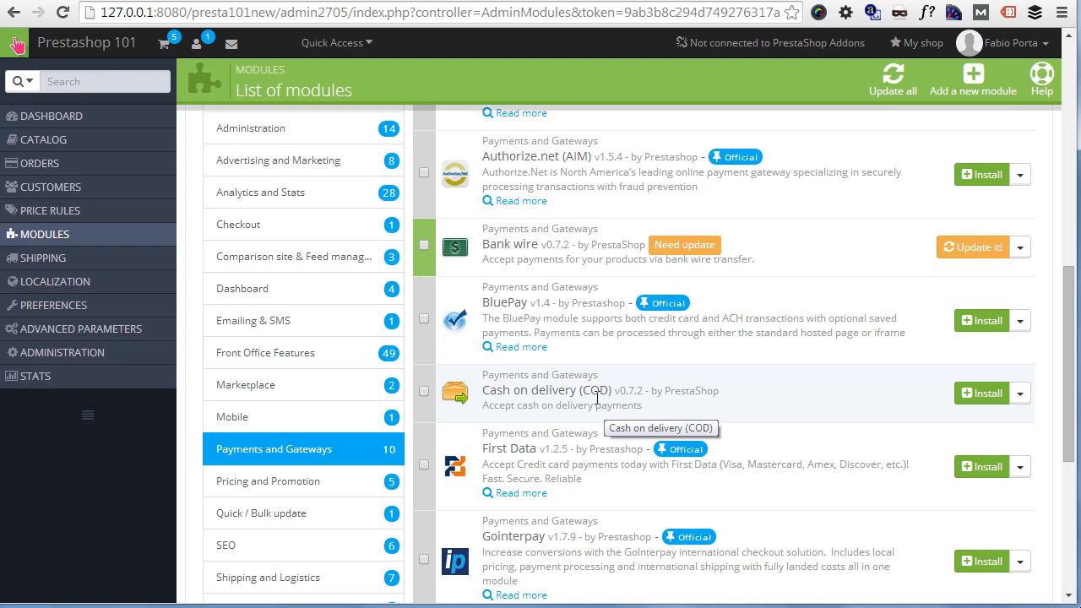
scroll(674, 410, "down", 5)
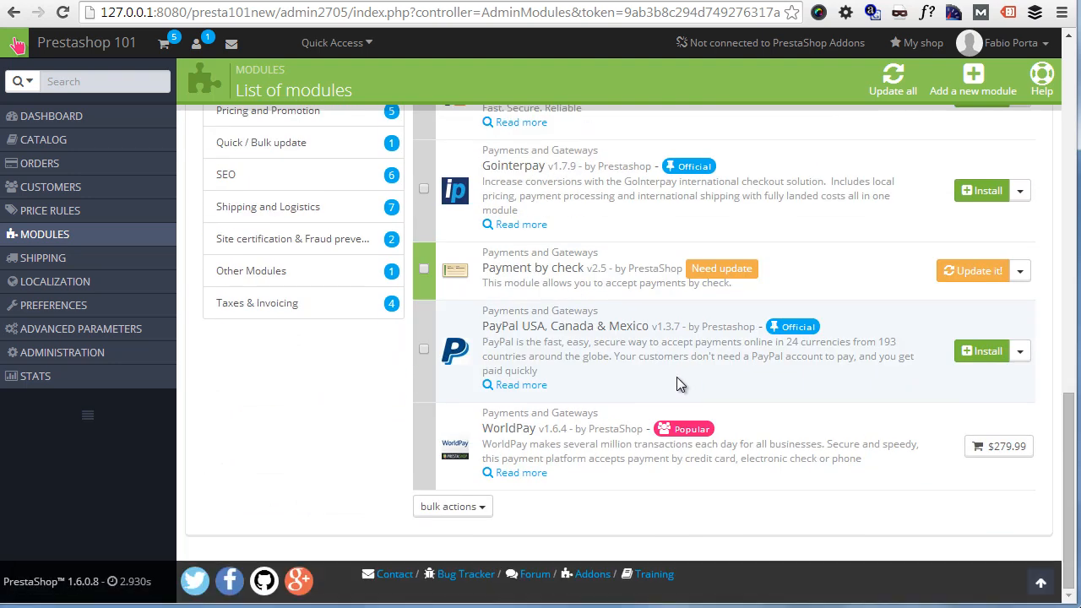
scroll(679, 380, "up", 2)
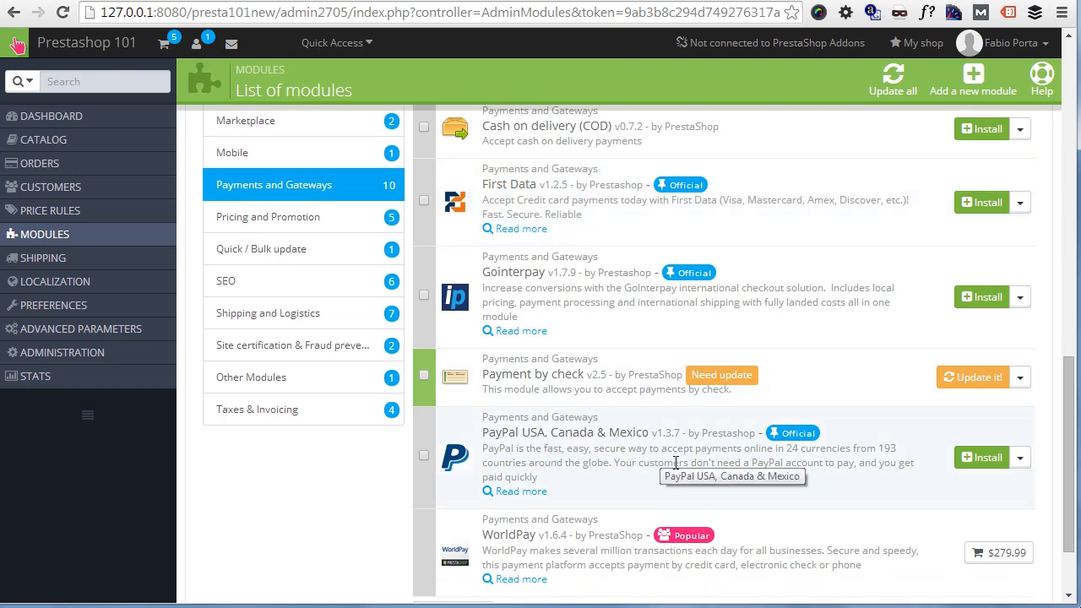
scroll(643, 454, "up", 2)
scroll(642, 454, "up", 2)
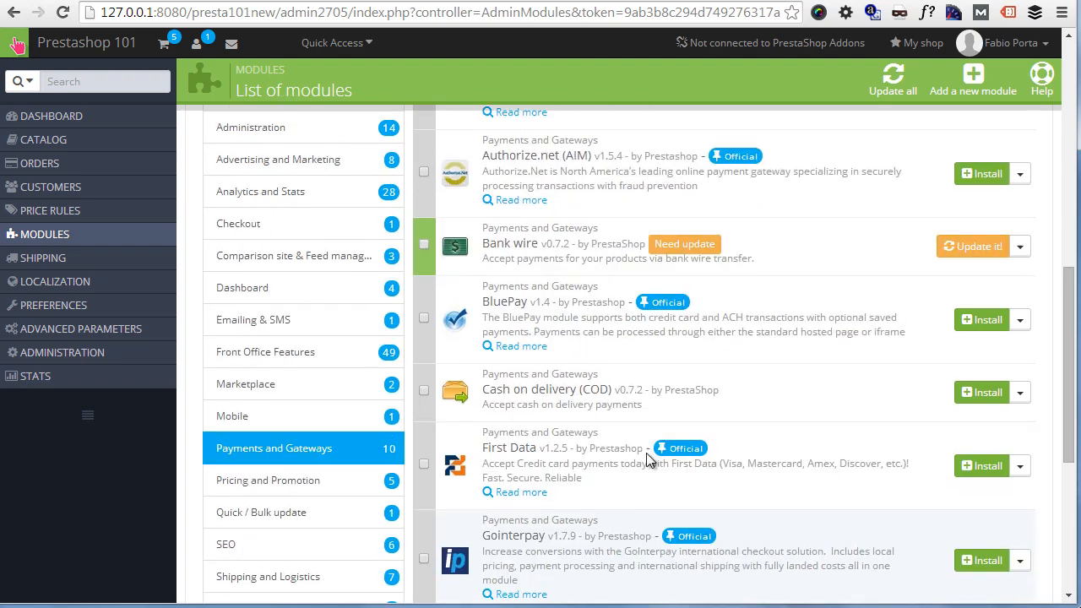
scroll(634, 460, "down", 3)
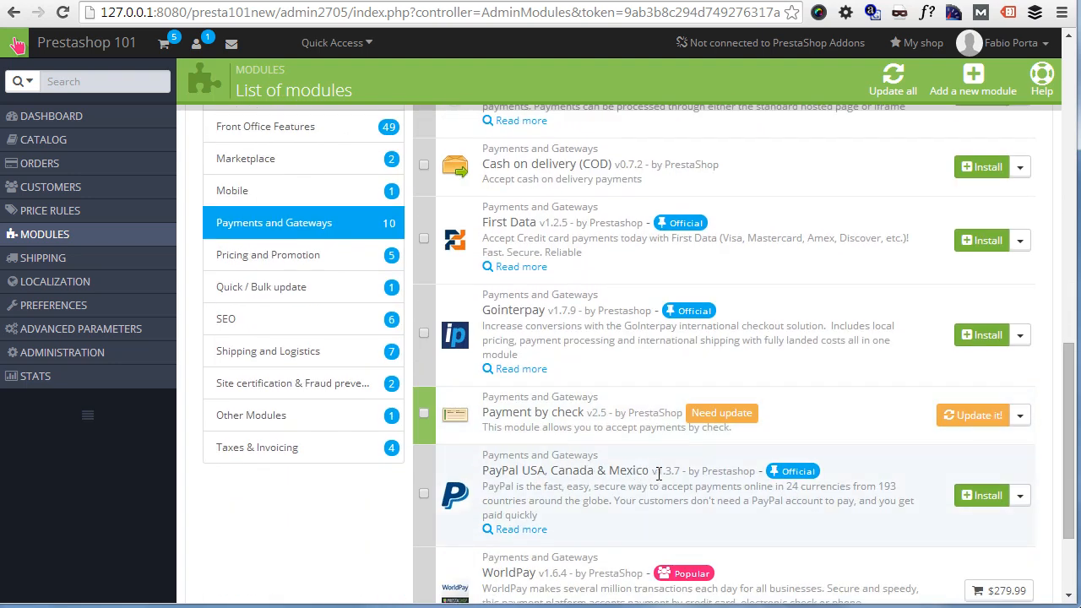
scroll(668, 482, "up", 3)
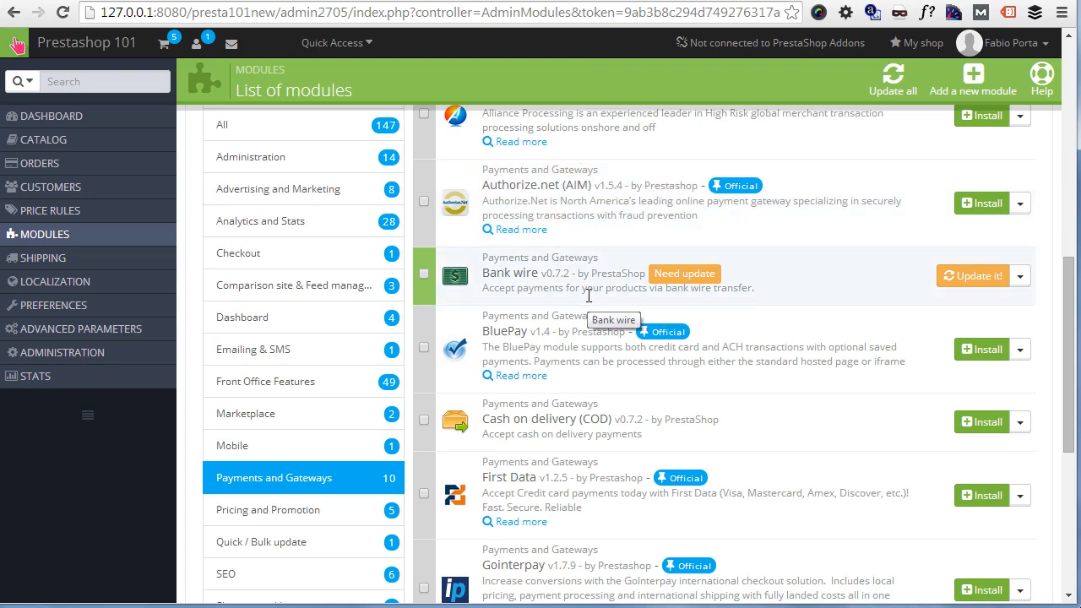
scroll(589, 295, "down", 2)
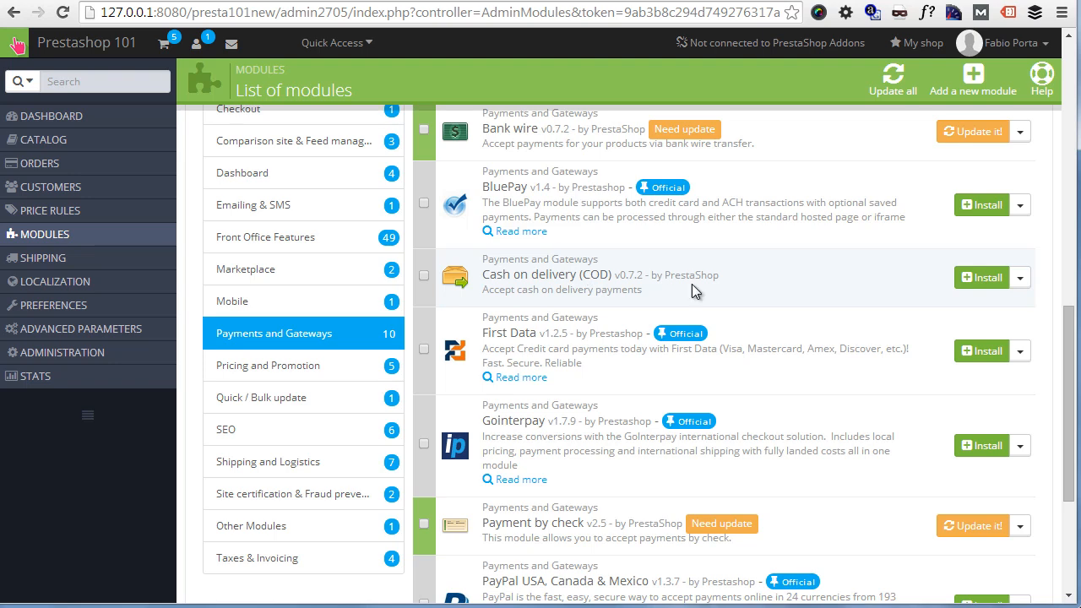
scroll(691, 283, "down", 3)
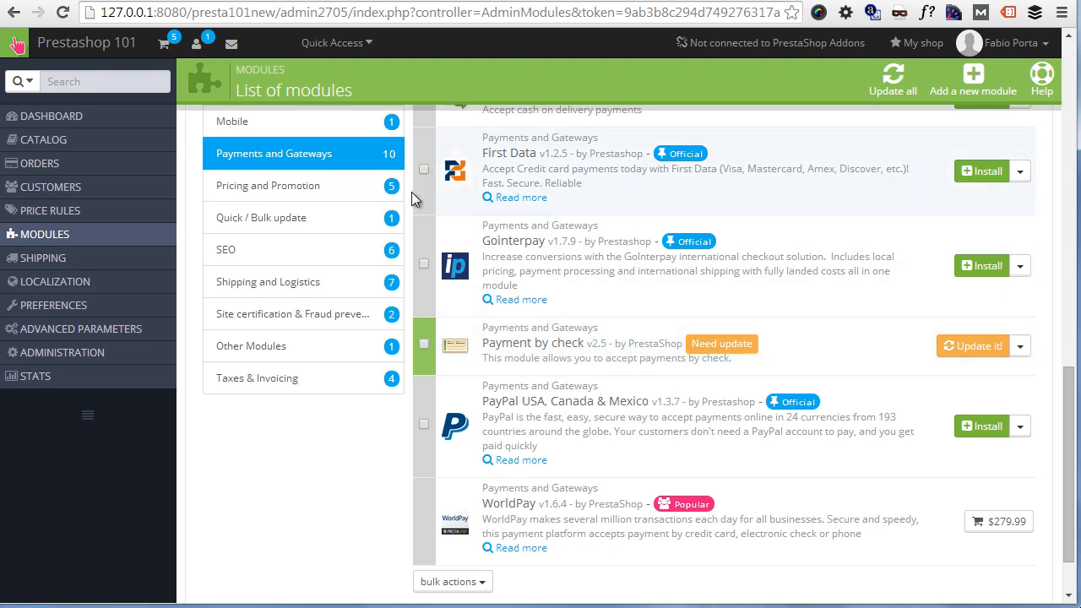
Step: Open the Payment page of the modules section and look through its payment gateways and the currency, group and country restrictions
mouse_move(84, 237)
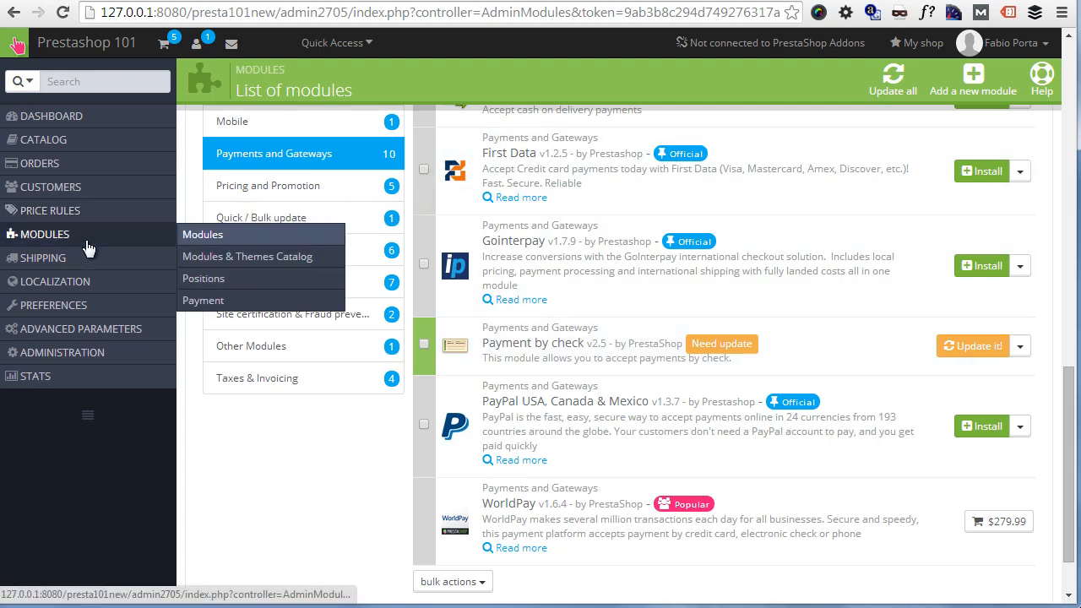
left_click(230, 303)
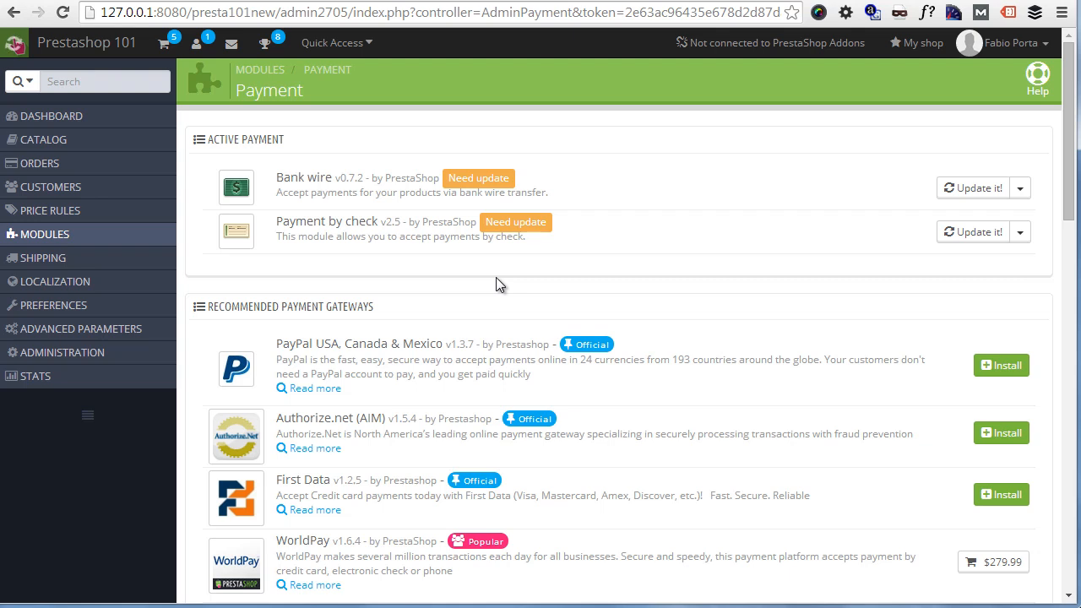
scroll(496, 277, "down", 2)
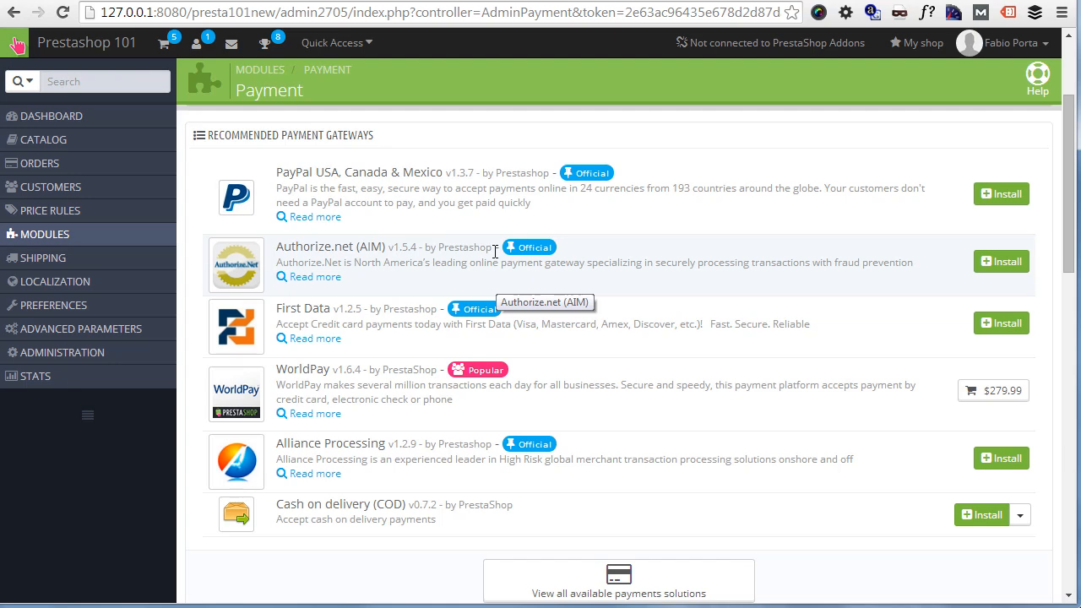
scroll(494, 250, "down", 6)
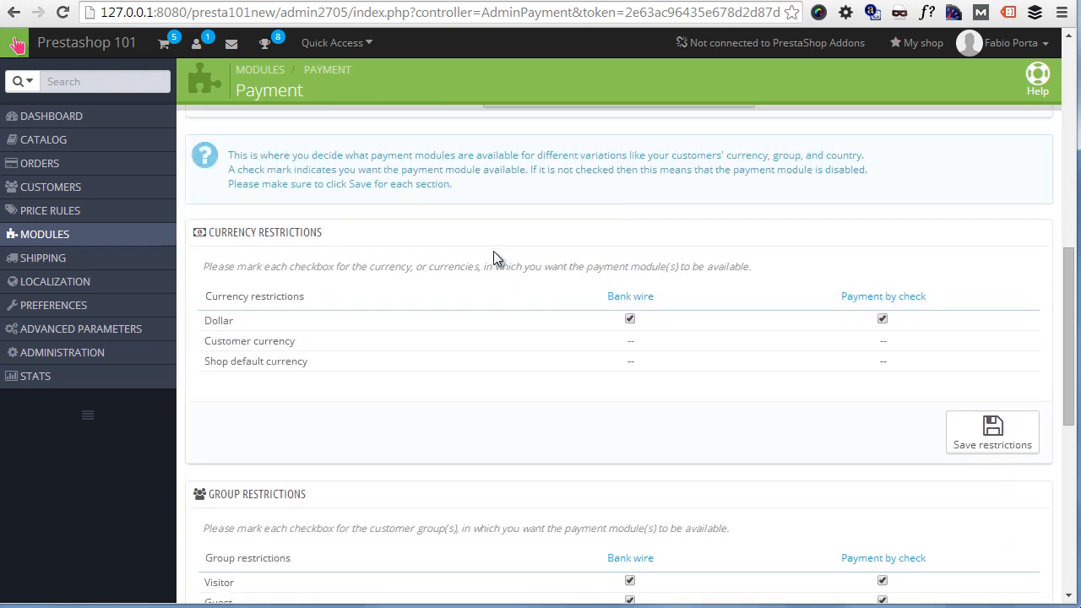
scroll(378, 281, "down", 3)
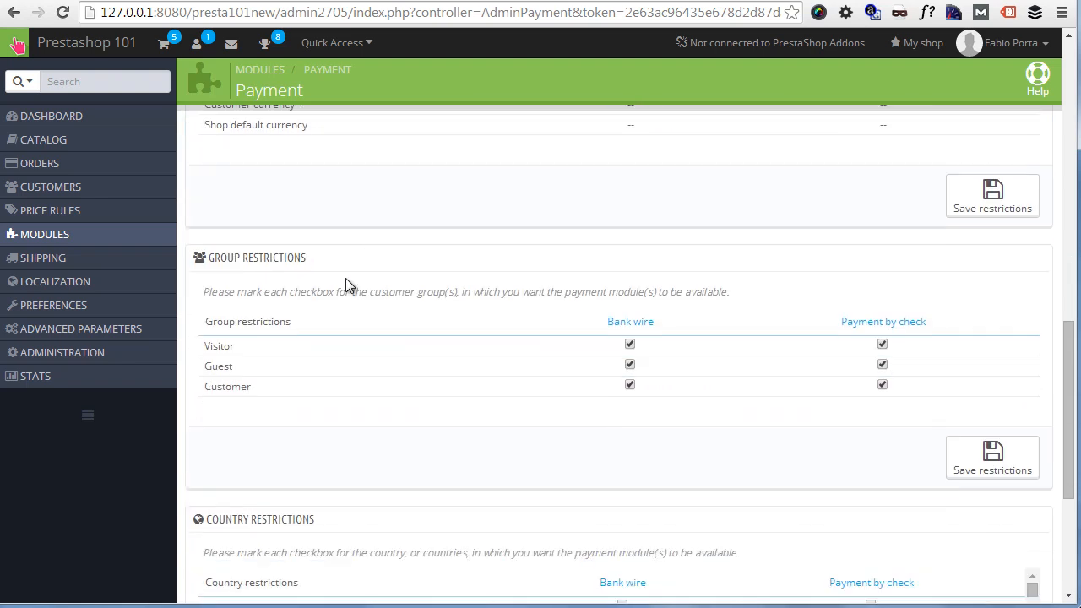
scroll(365, 280, "down", 2)
scroll(443, 322, "up", 3)
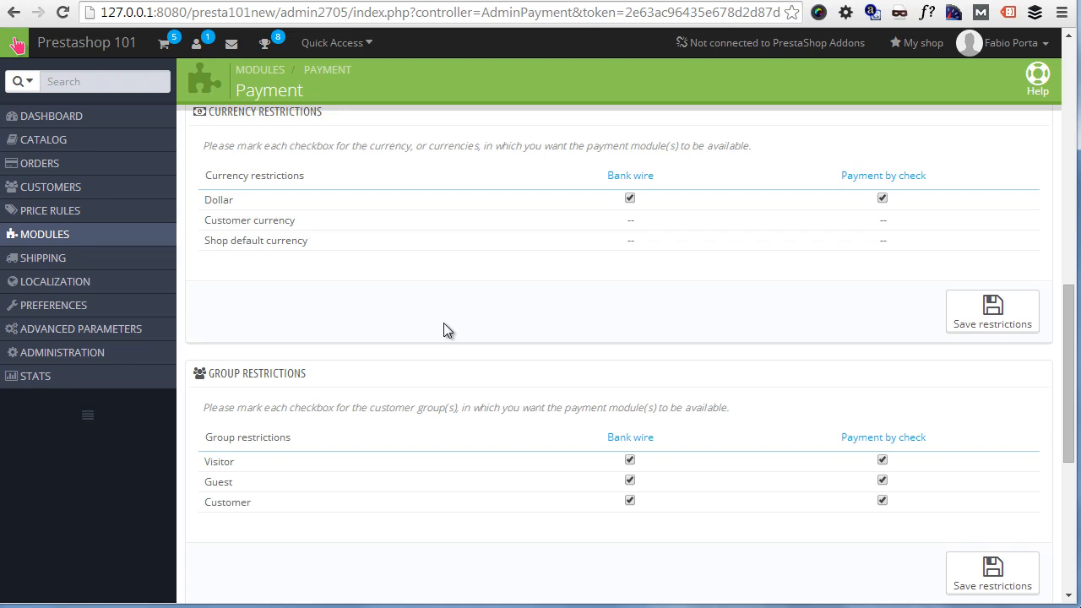
Step: Disable Bank wire for the Dollar currency without saving, and review the group and country restrictions
scroll(446, 329, "up", 1)
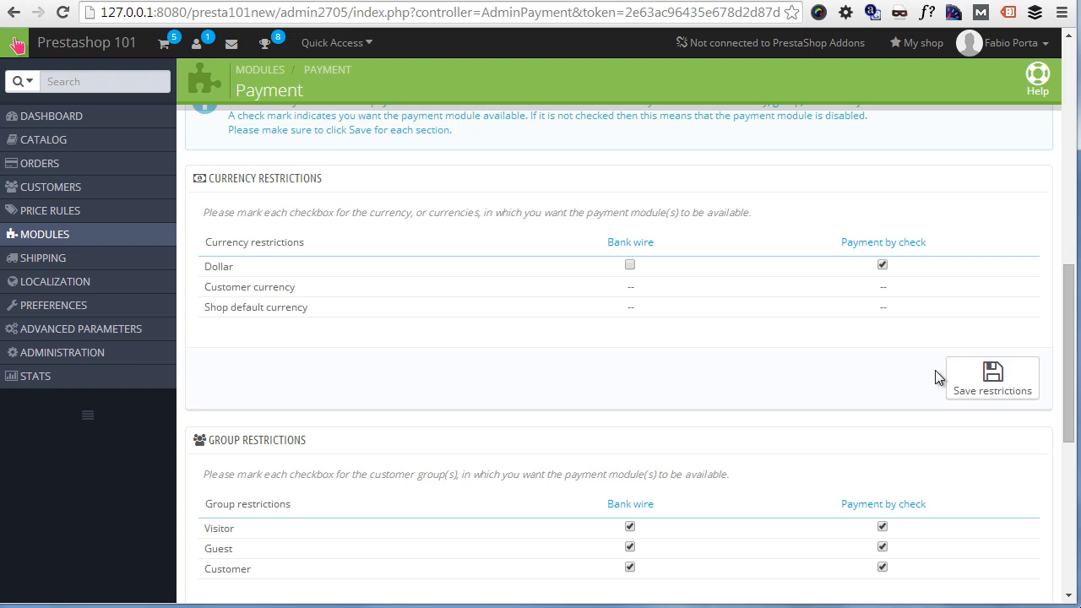
scroll(852, 370, "down", 1)
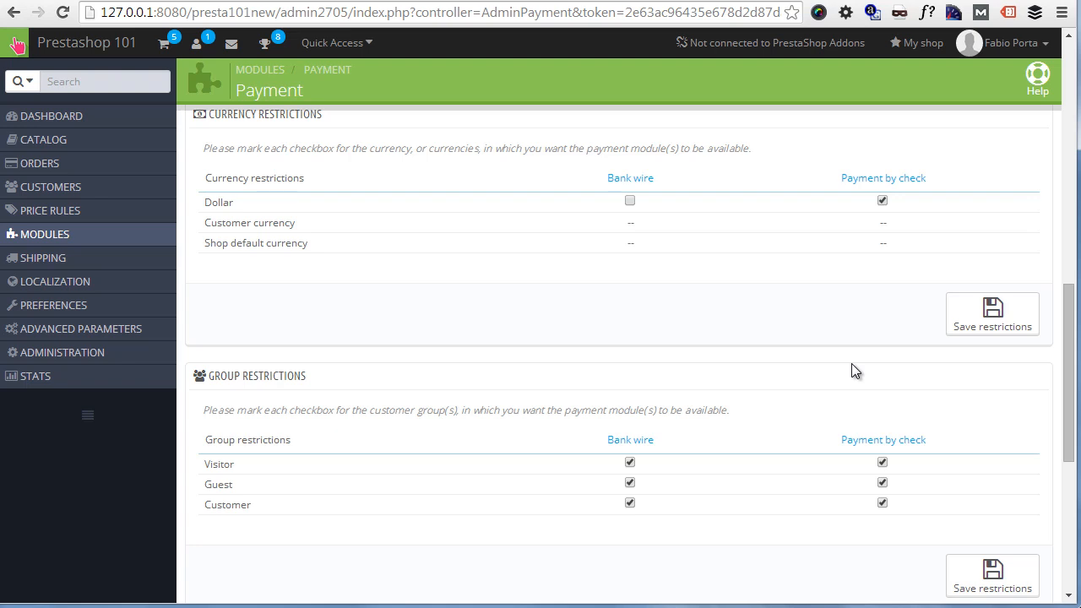
scroll(851, 369, "down", 1)
scroll(851, 369, "down", 1)
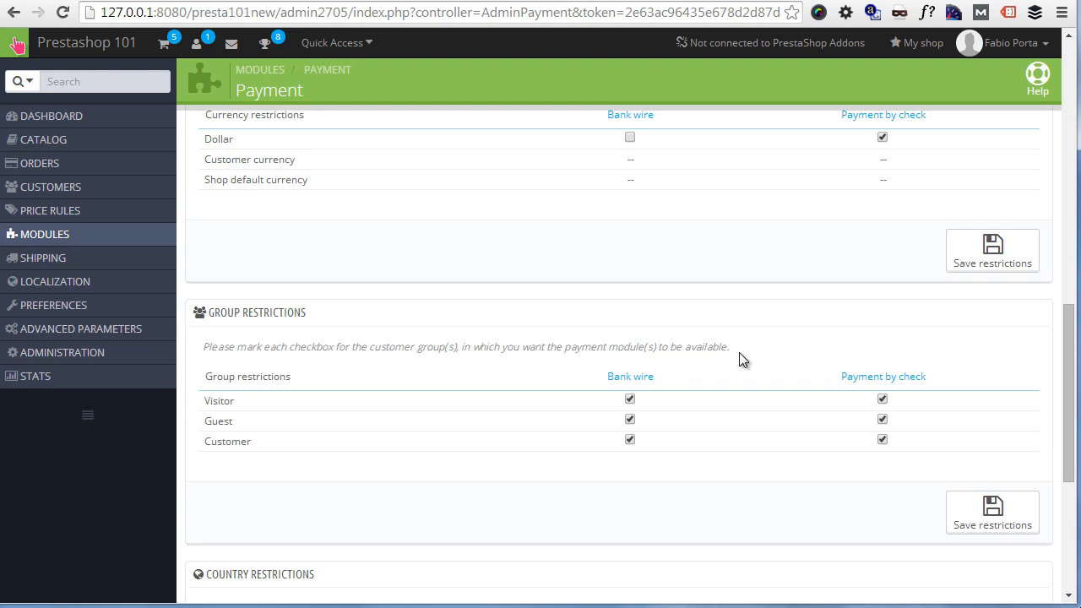
scroll(597, 354, "down", 3)
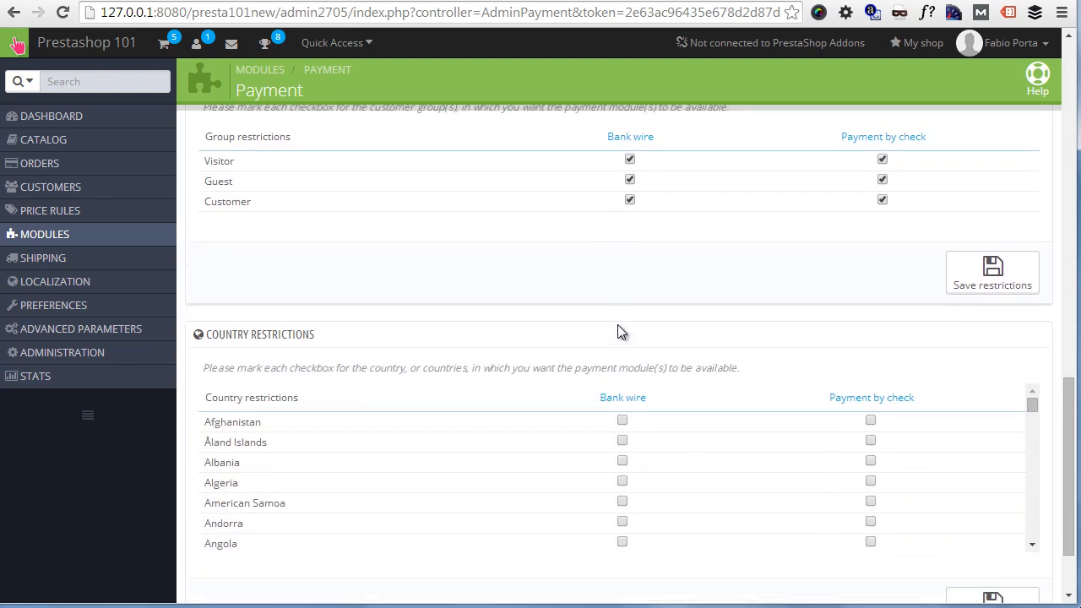
scroll(617, 325, "down", 1)
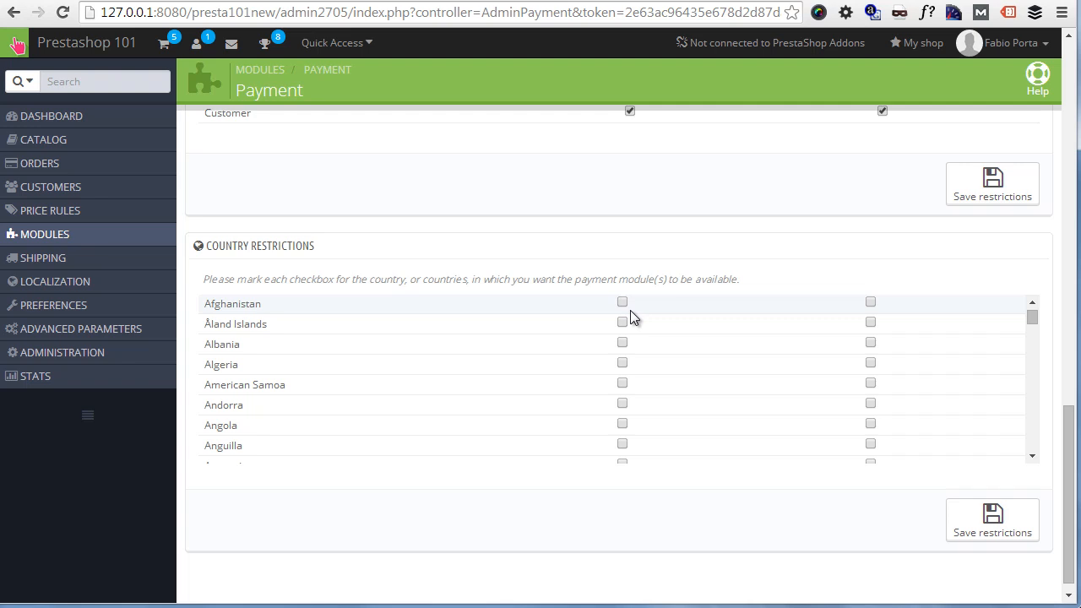
Step: Return to the list of modules and show the additional actions available for the Bank wire module
mouse_move(165, 236)
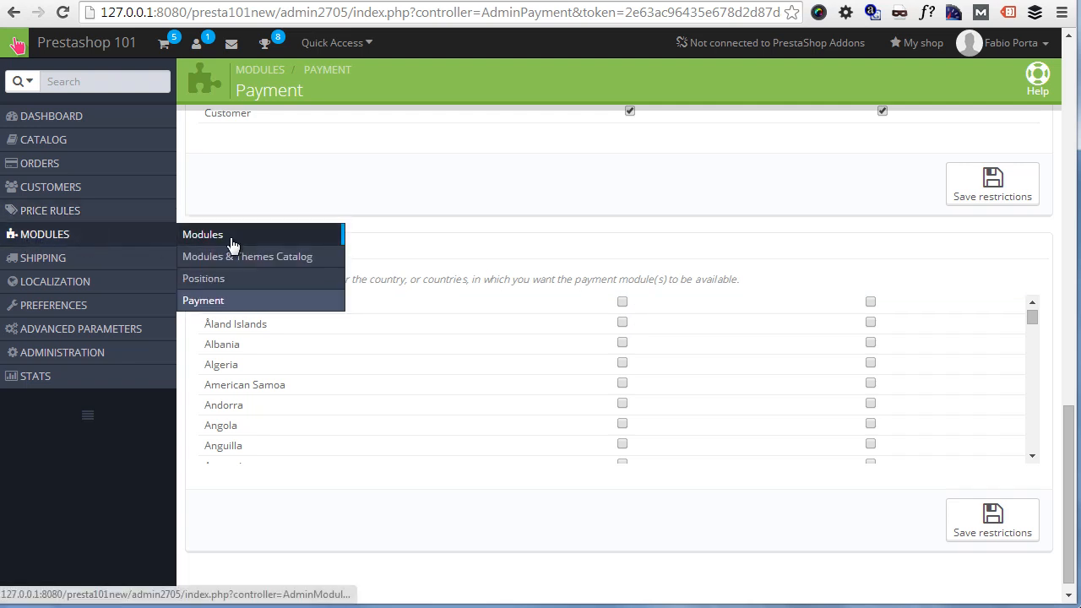
left_click(232, 243)
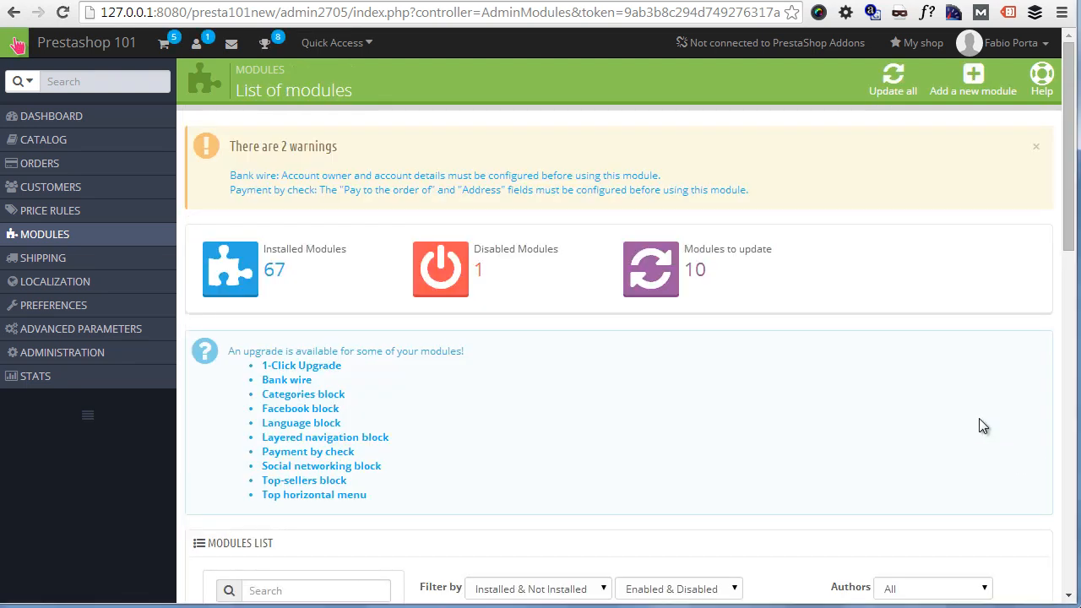
scroll(980, 427, "down", 3)
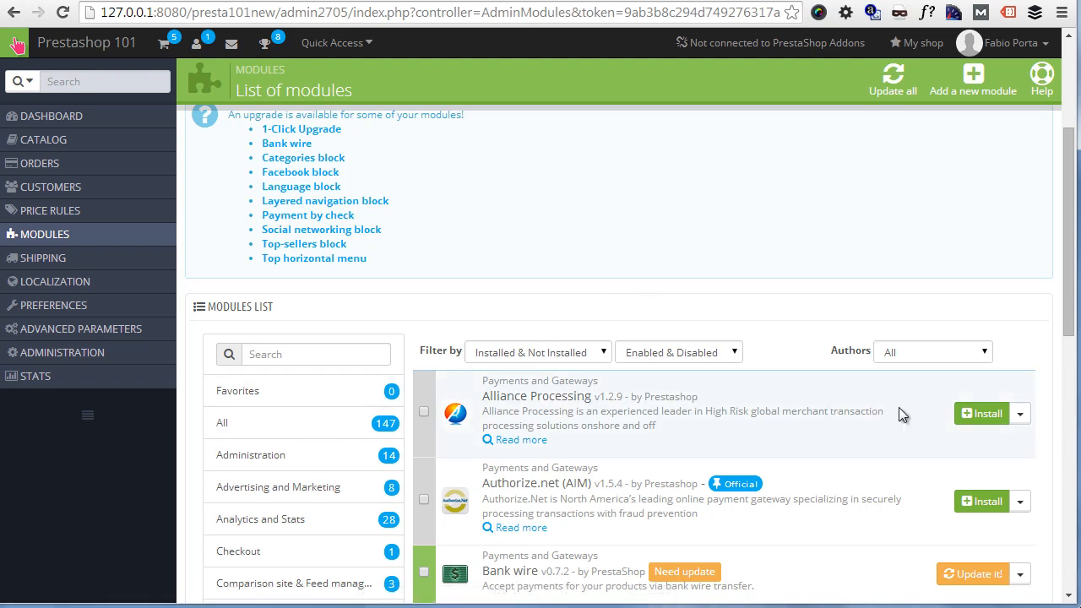
scroll(1022, 418, "down", 2)
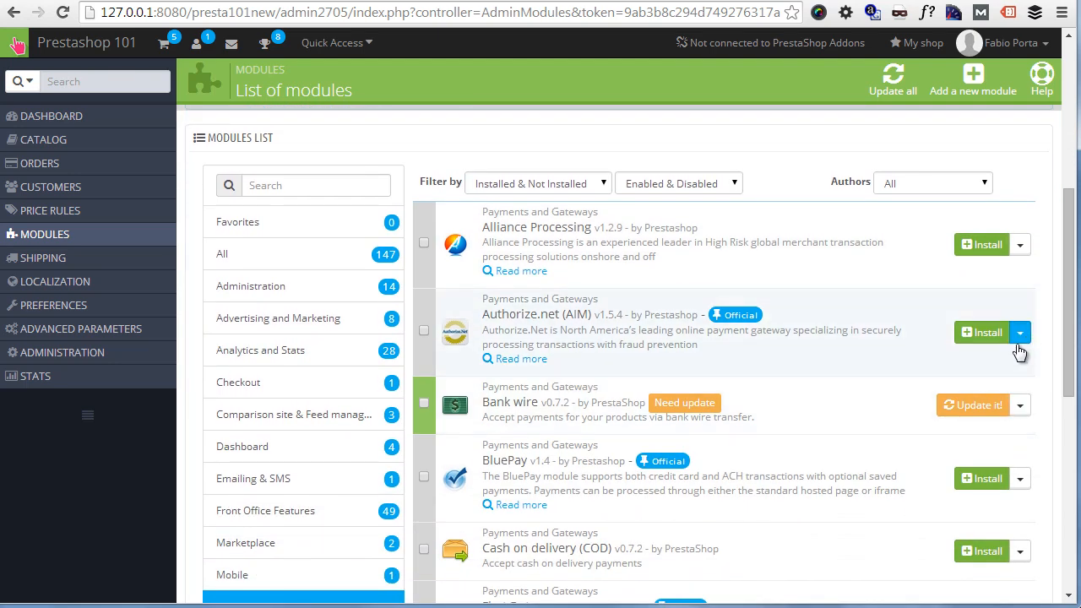
left_click(1020, 407)
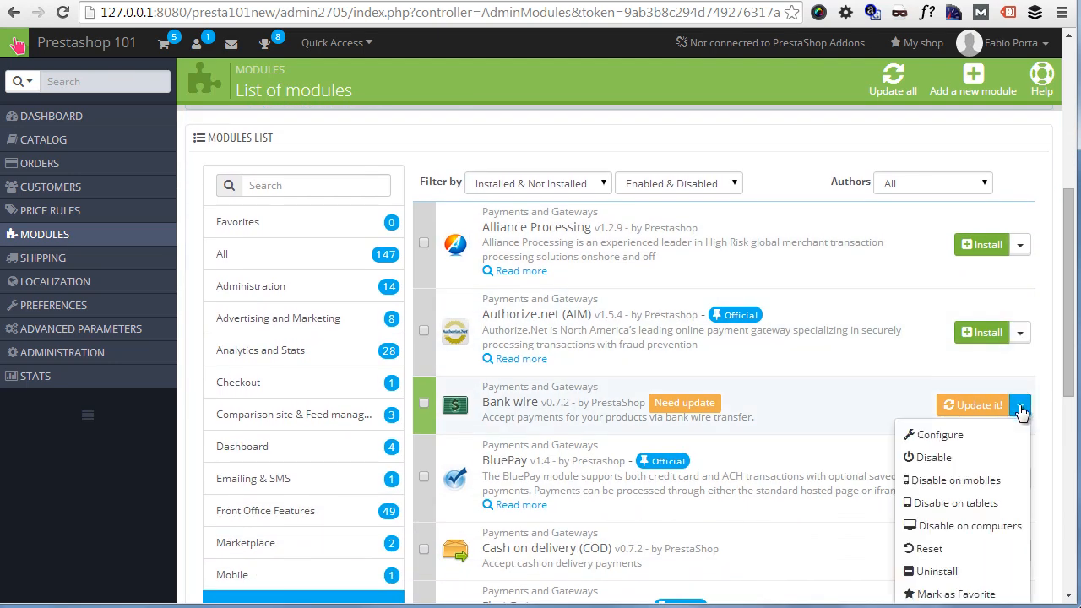
scroll(1022, 411, "down", 1)
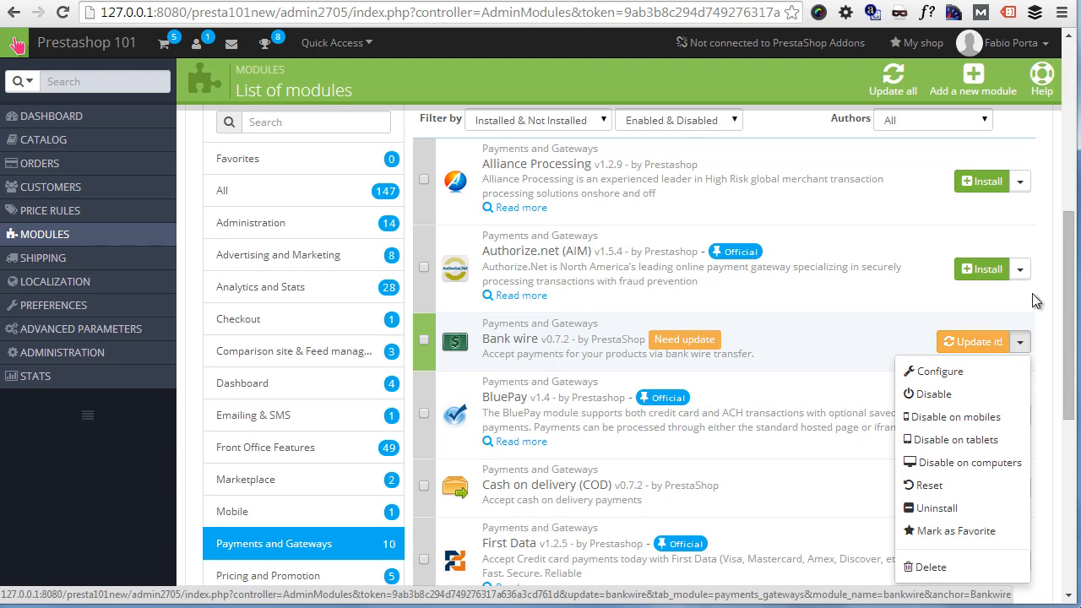
Step: Mark the Authorize.net (AIM) module as a favorite
left_click(1020, 270)
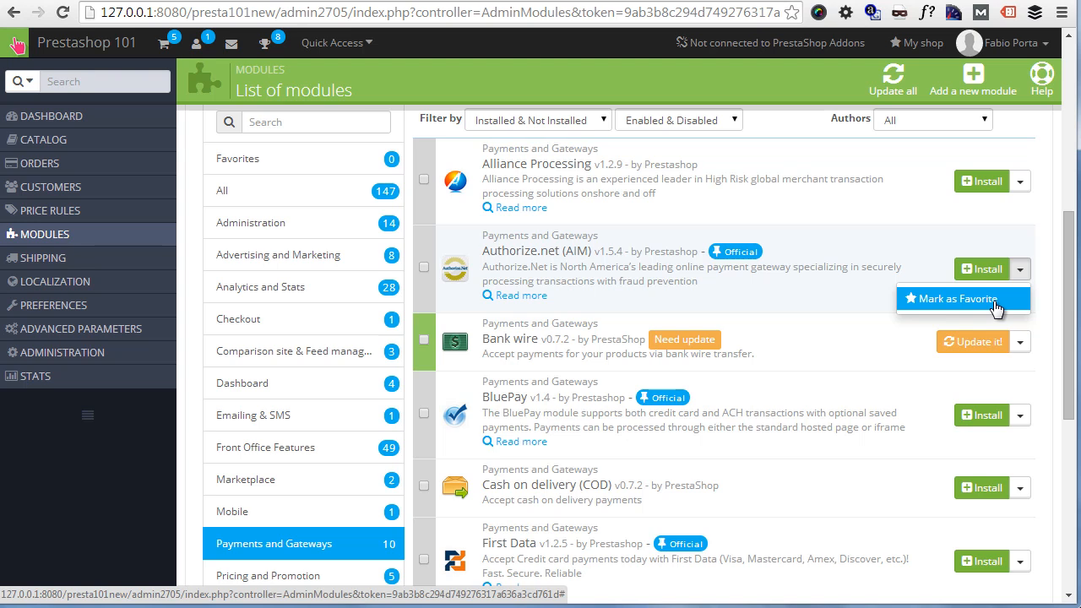
left_click(993, 300)
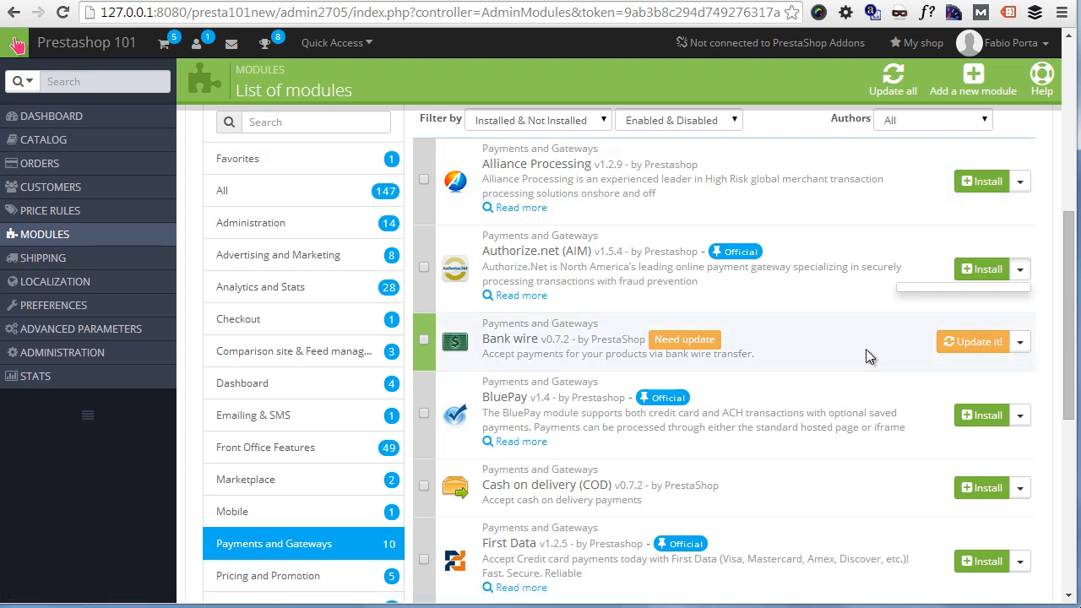
Step: Review the Bank wire module's action options again, close them, and look through the remaining payment modules
left_click(1022, 345)
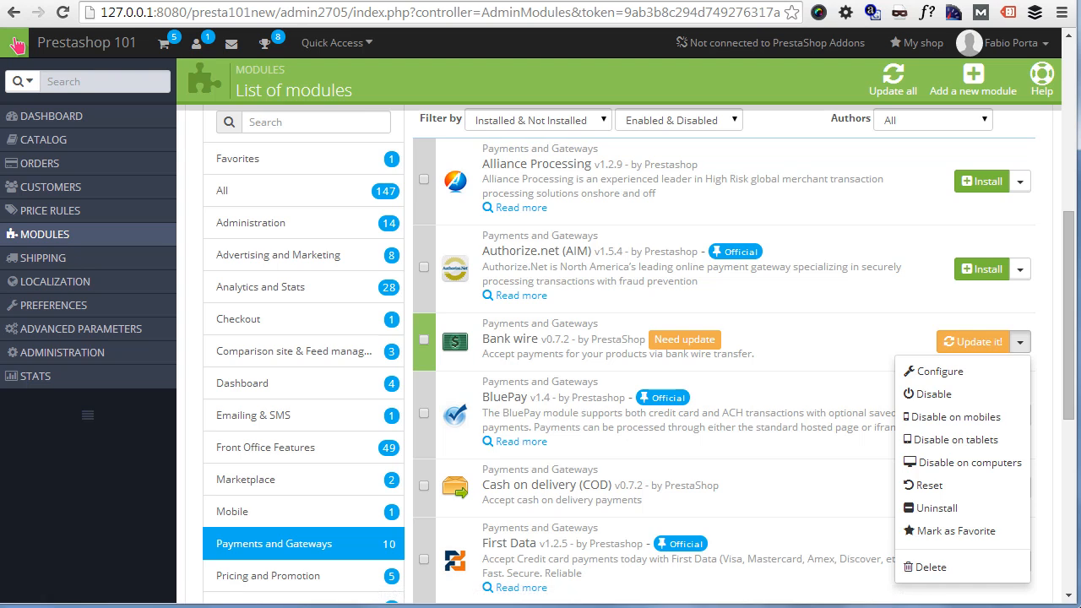
left_click(1049, 285)
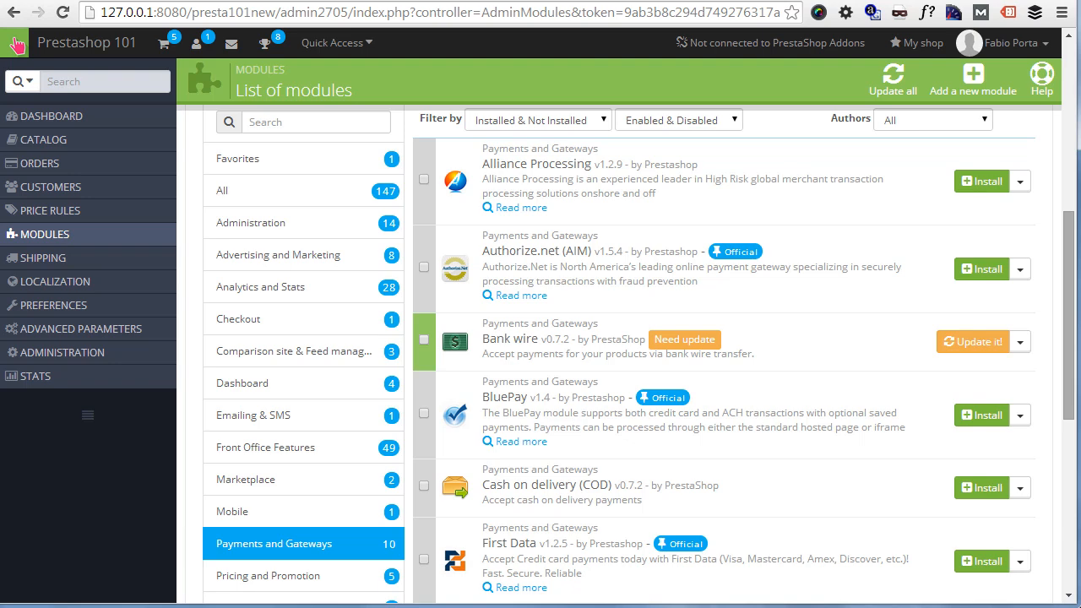
scroll(872, 338, "down", 4)
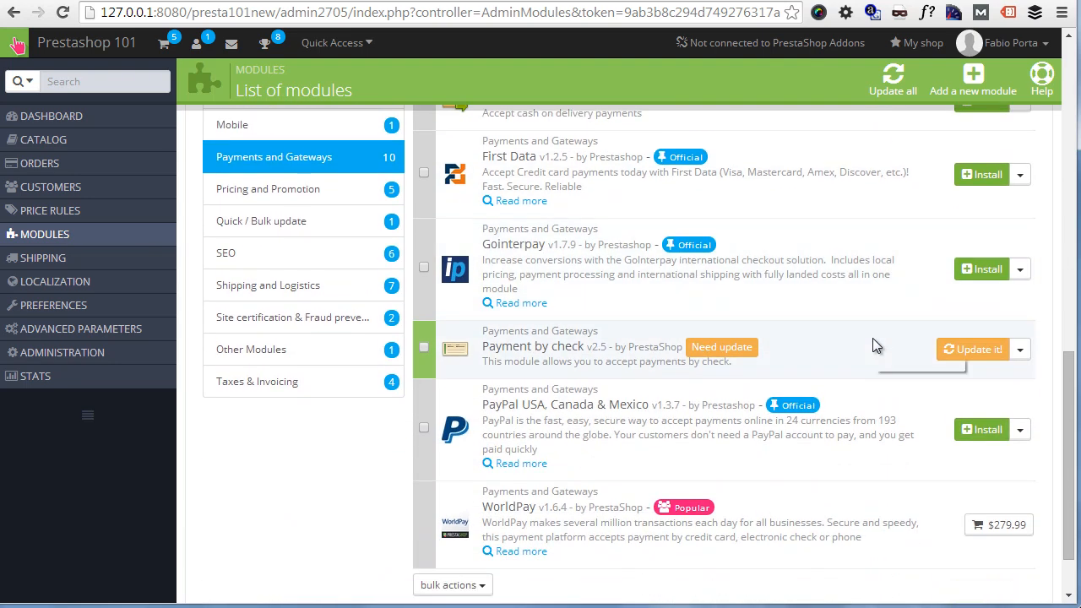
Step: Search the modules list for "categories" and open the configuration of the Categories block module
scroll(287, 296, "down", 4)
left_click(289, 321)
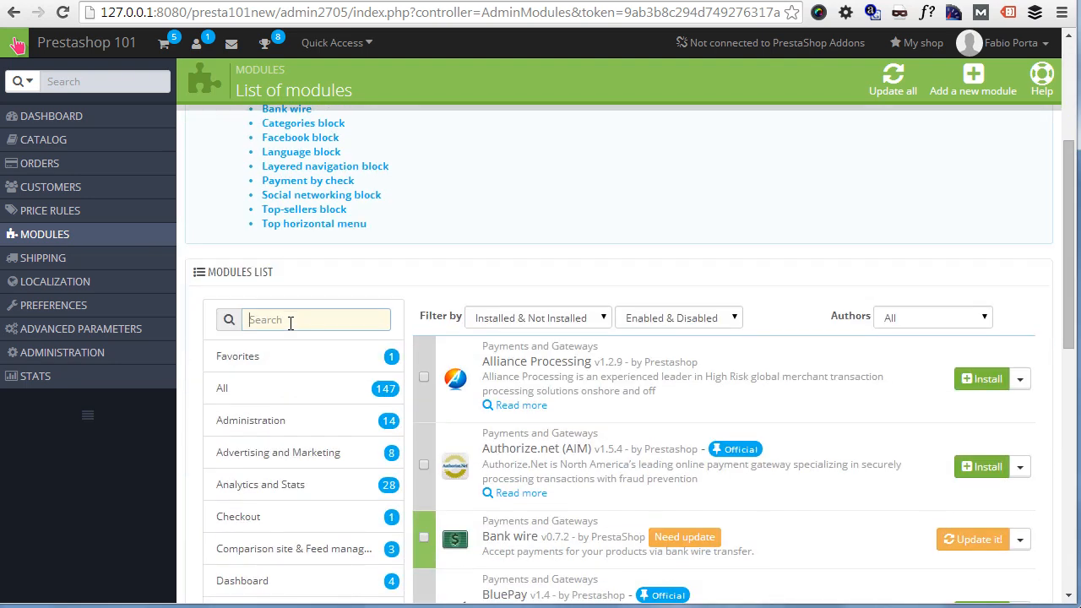
type("categories")
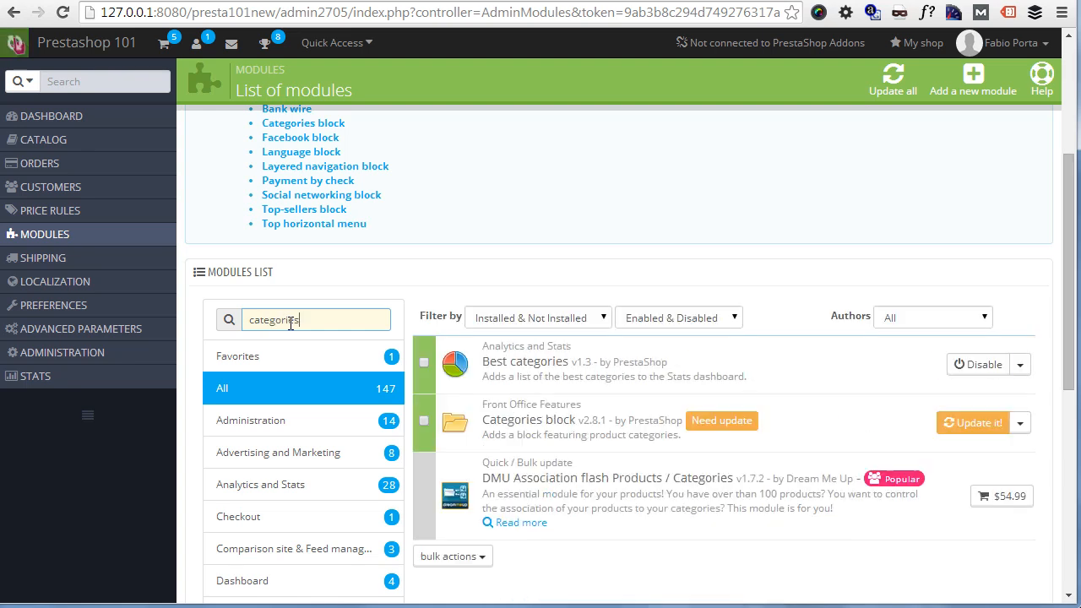
left_click(1020, 422)
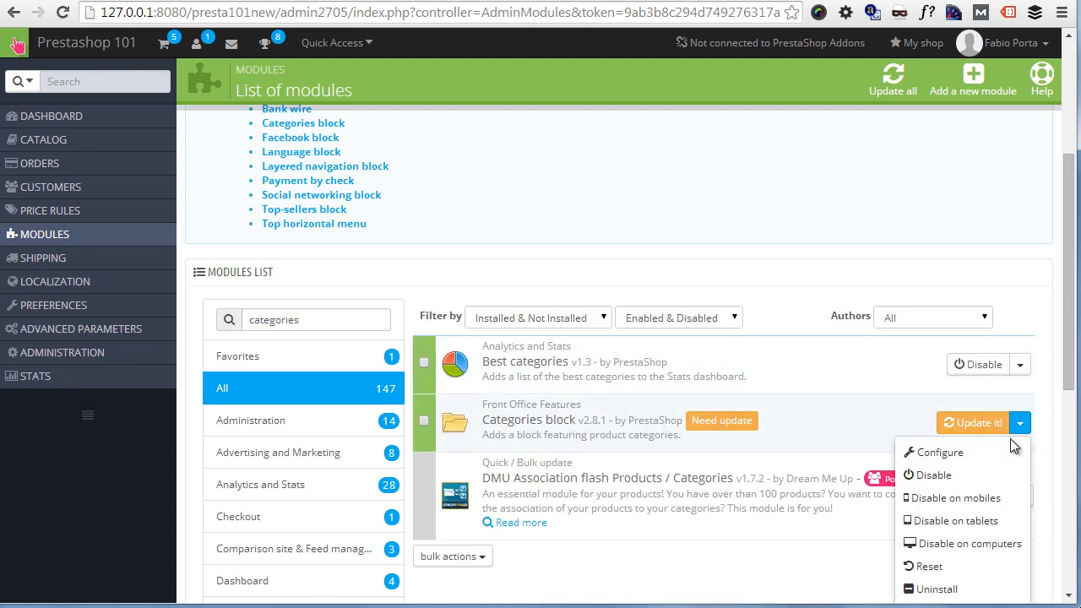
left_click(940, 452)
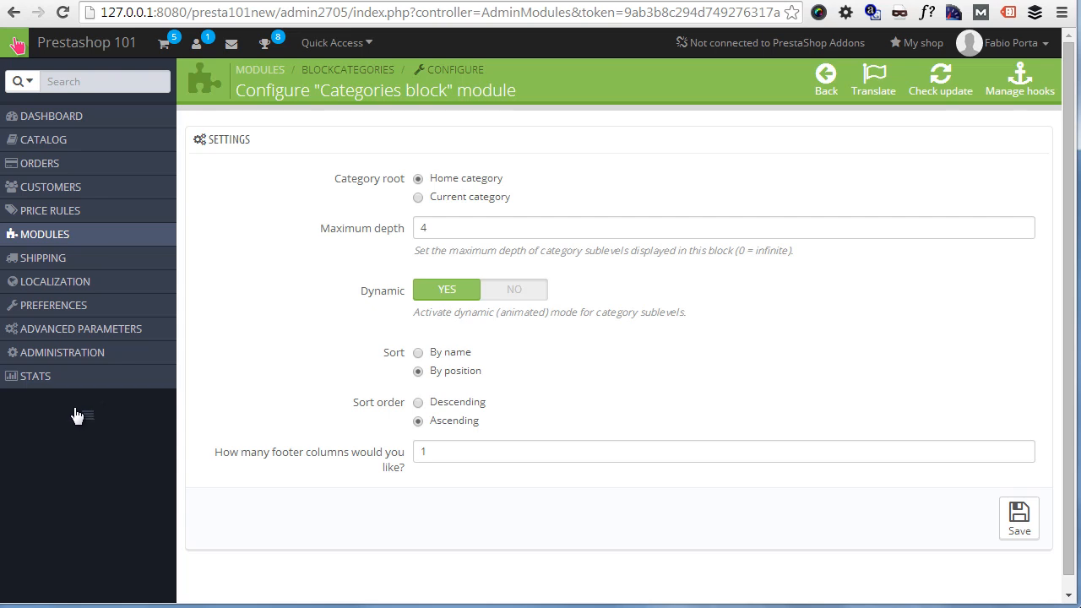
Step: Set the Categories block to sort by name with Dynamic set to No, and save the settings
mouse_move(107, 360)
left_click(511, 297)
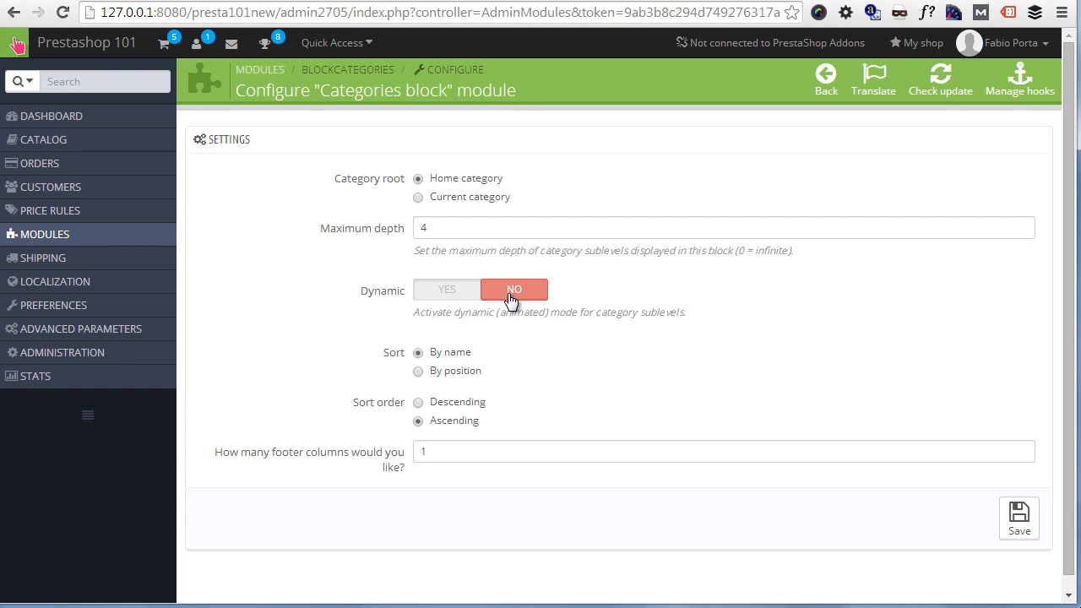
left_click(1022, 515)
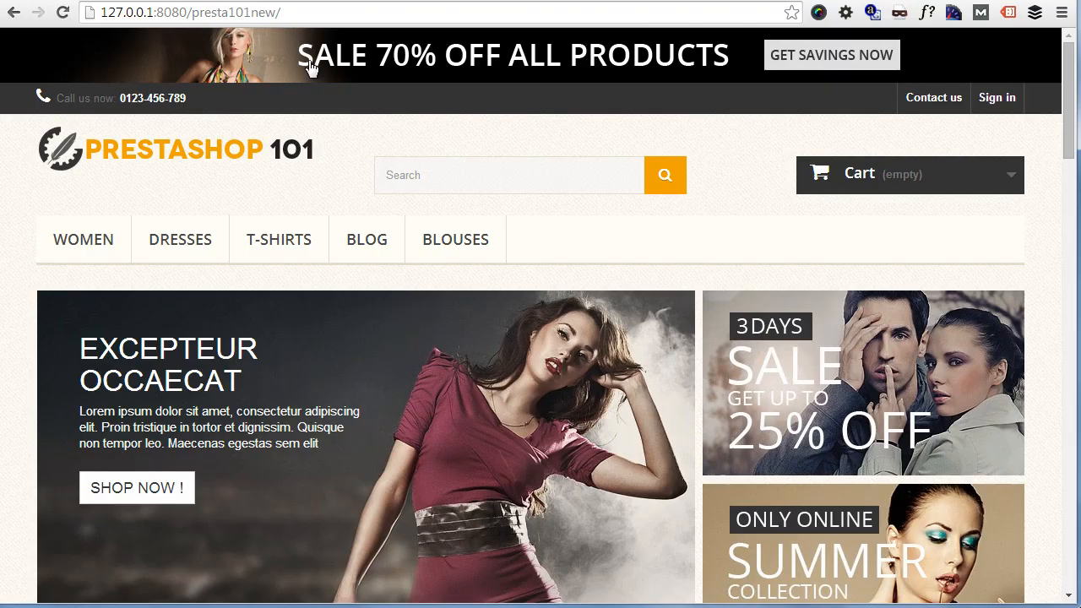
Step: Open the Women category in the storefront and examine the layout of its categories block
scroll(473, 237, "down", 10)
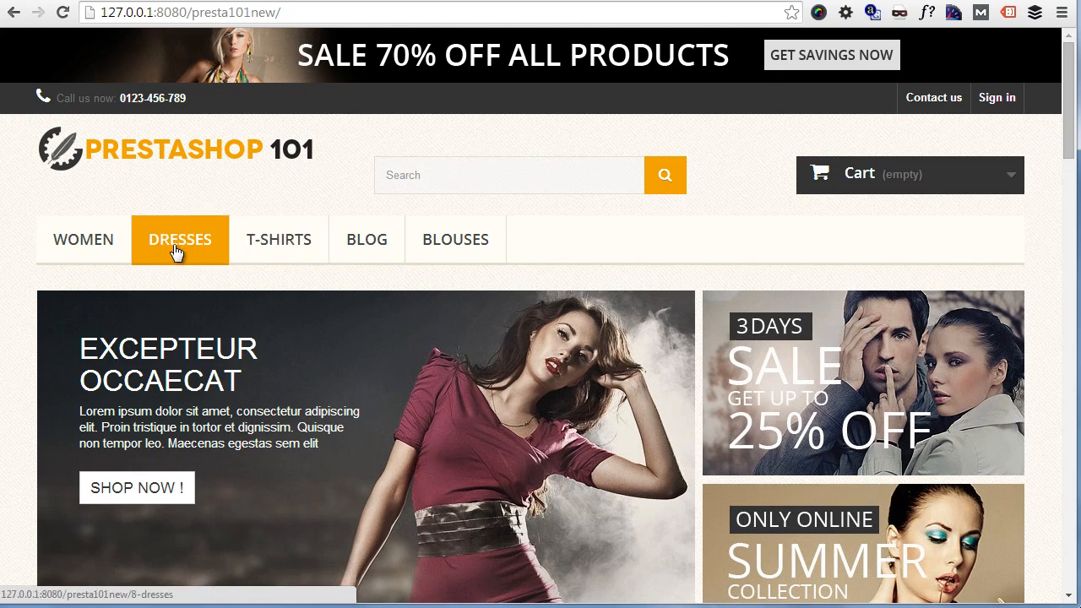
left_click(98, 244)
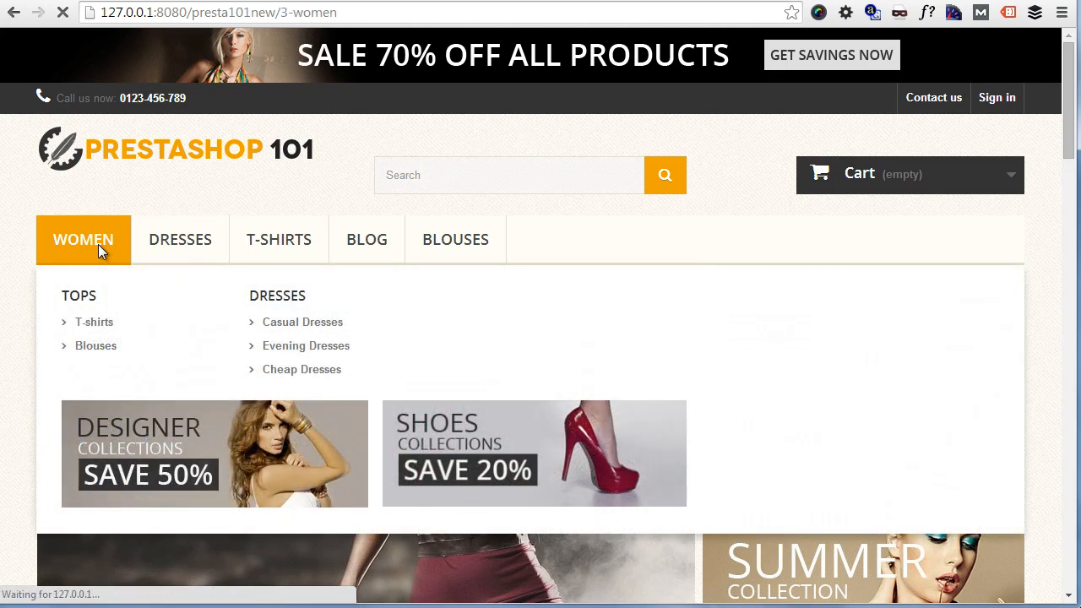
scroll(876, 450, "down", 2)
scroll(376, 251, "down", 15)
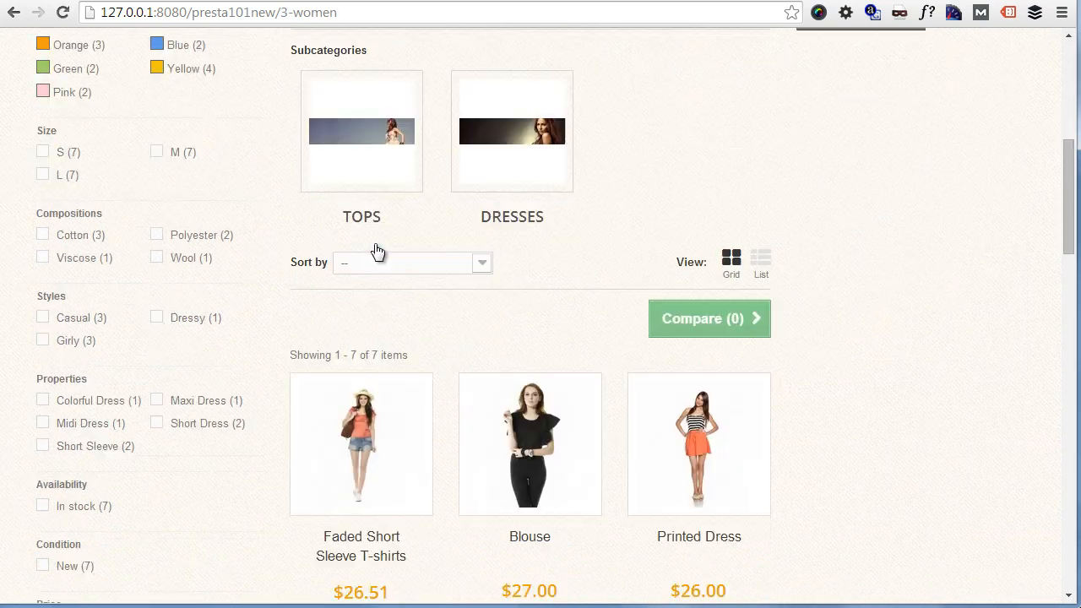
scroll(375, 244, "up", 1)
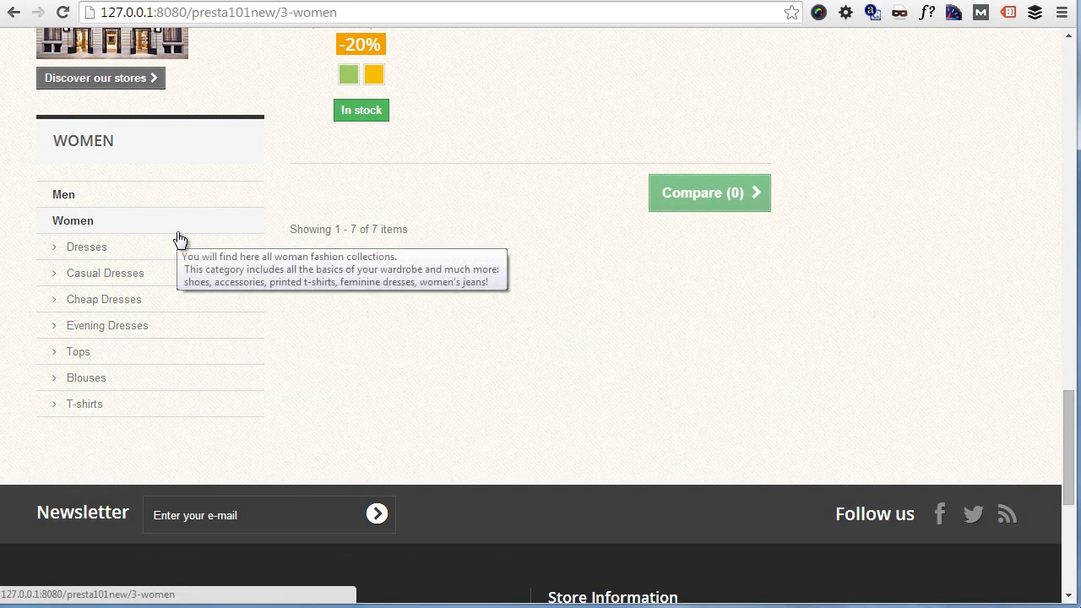
Step: Return to the Categories block configuration, set Dynamic to Yes, and save
left_click(78, 2)
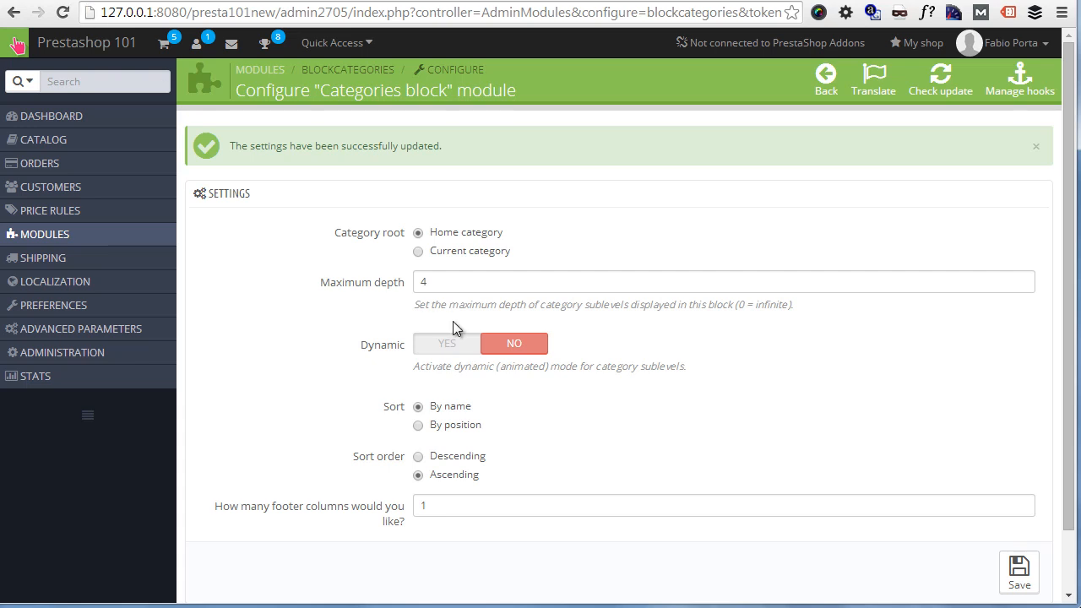
left_click(449, 346)
left_click(1019, 571)
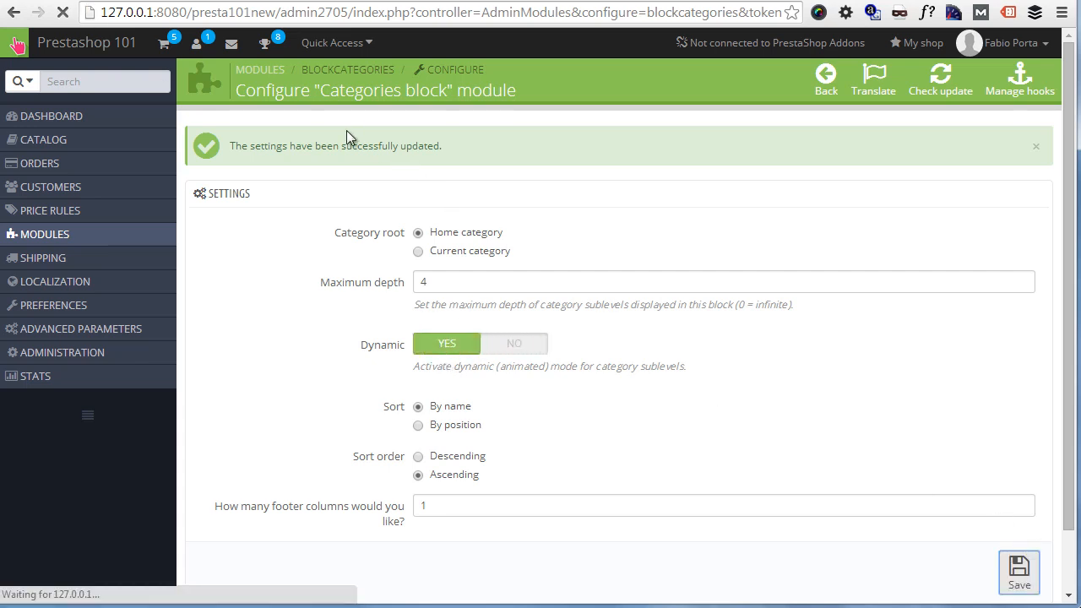
Step: Reload the storefront's Women page and try expanding the Dresses subcategories in the categories block
left_click(228, 2)
key("F5")
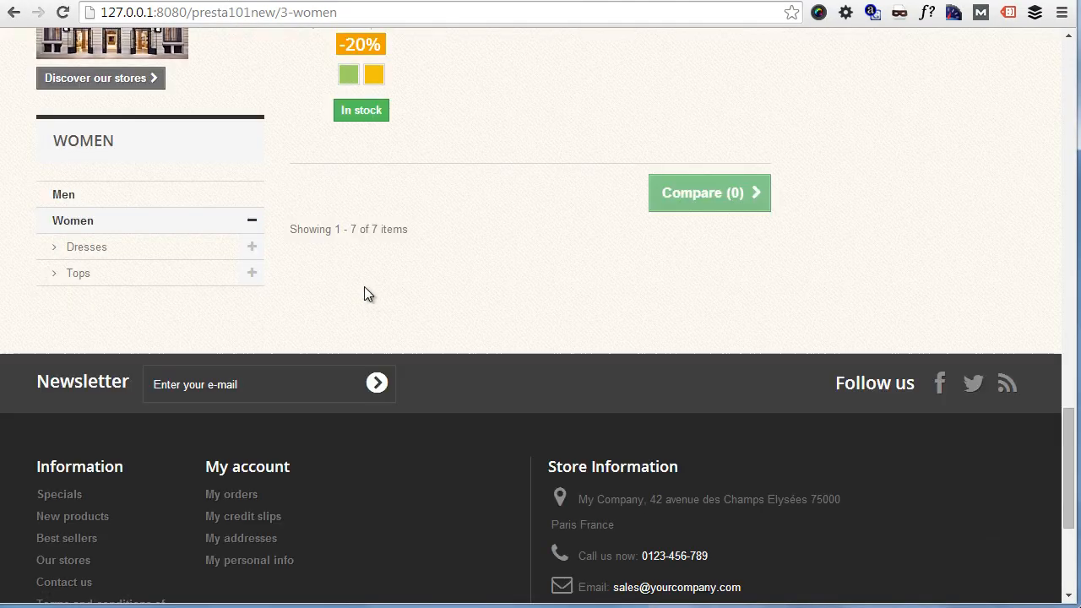
left_click(253, 246)
left_click(252, 246)
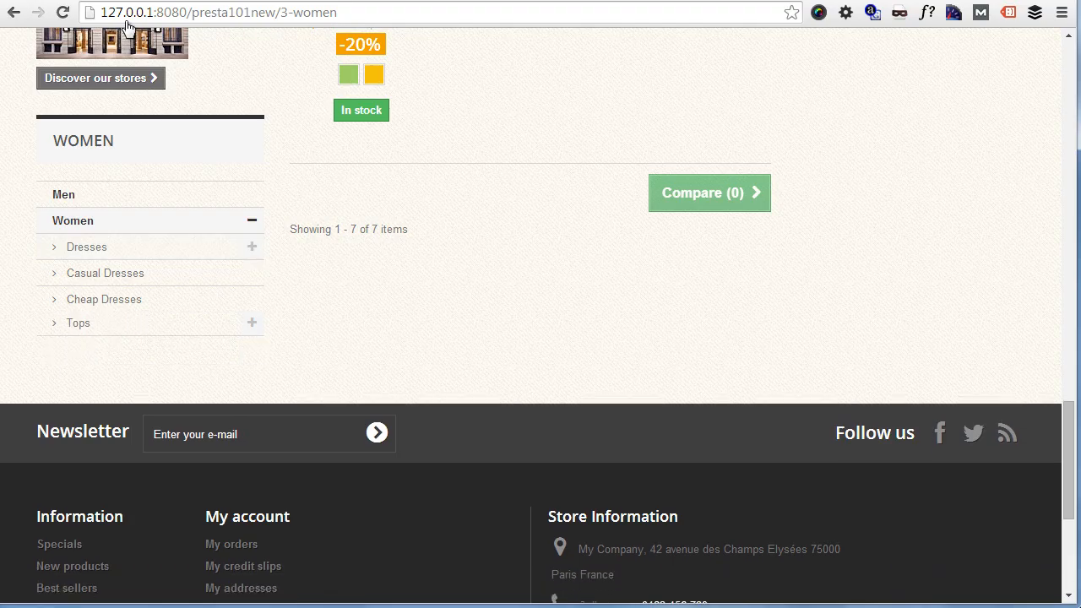
Step: Go back to the Categories block configuration, set Dynamic to No again, and save
left_click(110, 4)
left_click(511, 344)
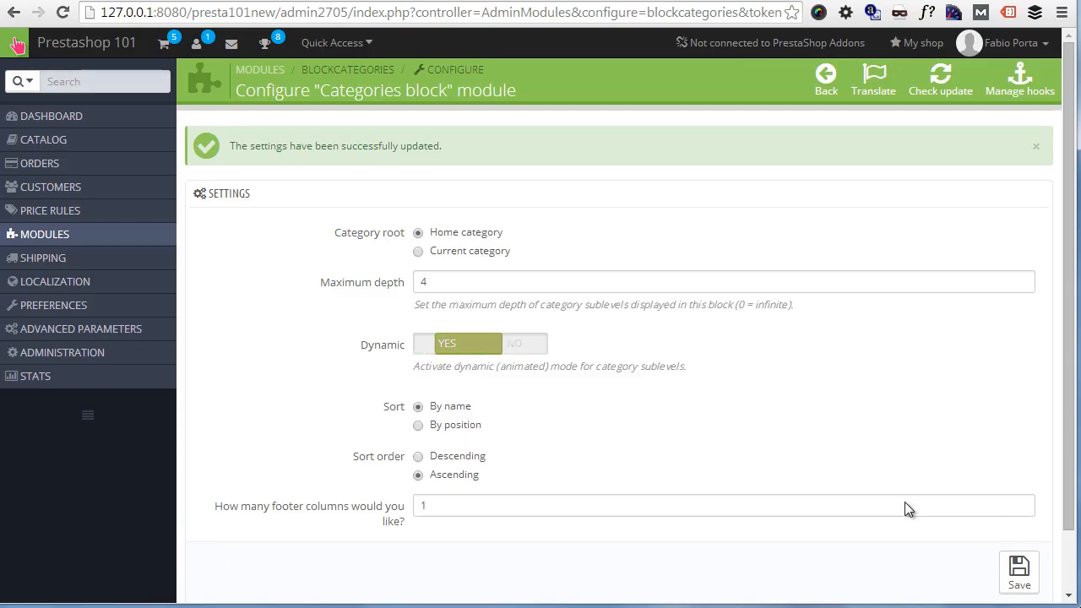
left_click(1018, 571)
Step: Reload the storefront's Women page and examine where the categories block sits among the other side column blocks
left_click(223, 2)
key("F5")
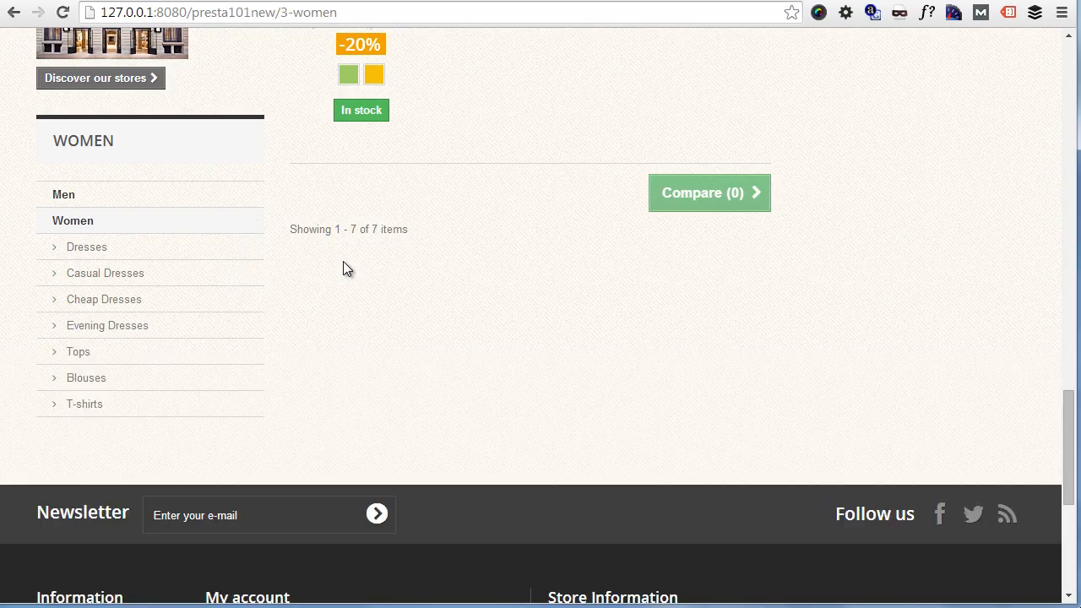
scroll(343, 261, "up", 20)
scroll(344, 268, "down", 18)
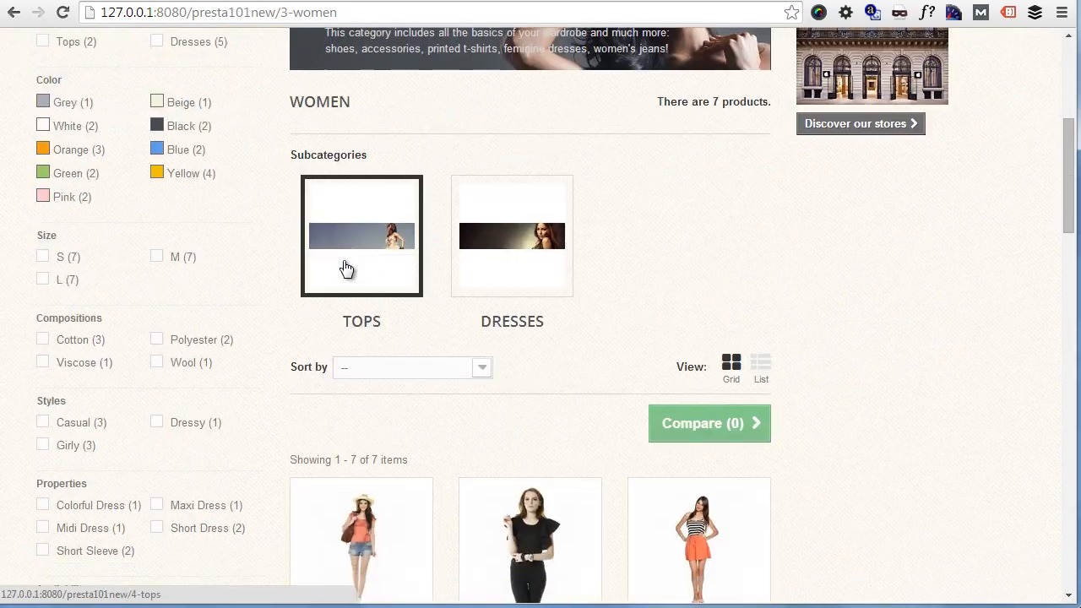
scroll(345, 269, "down", 4)
scroll(344, 269, "up", 1)
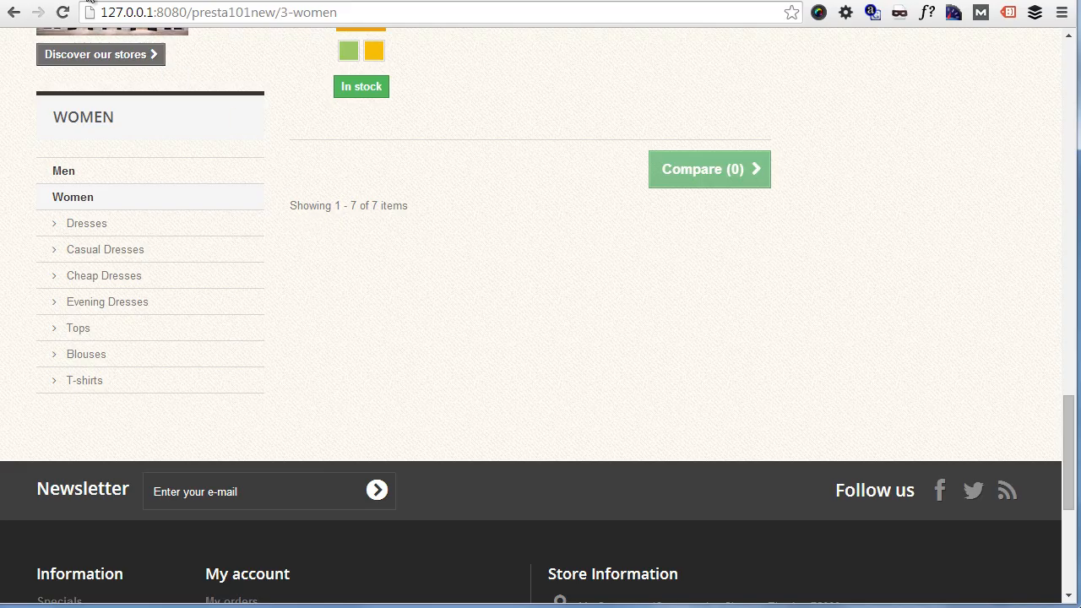
Step: Open the back office's module Positions page and search for "leftco" to locate the modules in the displayLeftColumn hook
left_click(90, 2)
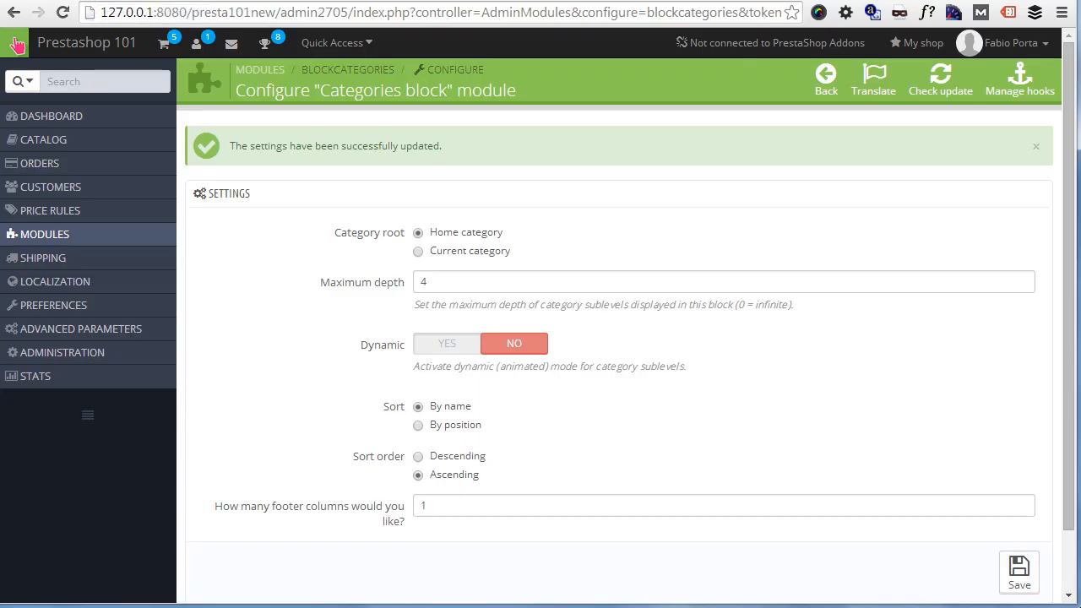
mouse_move(104, 240)
left_click(211, 282)
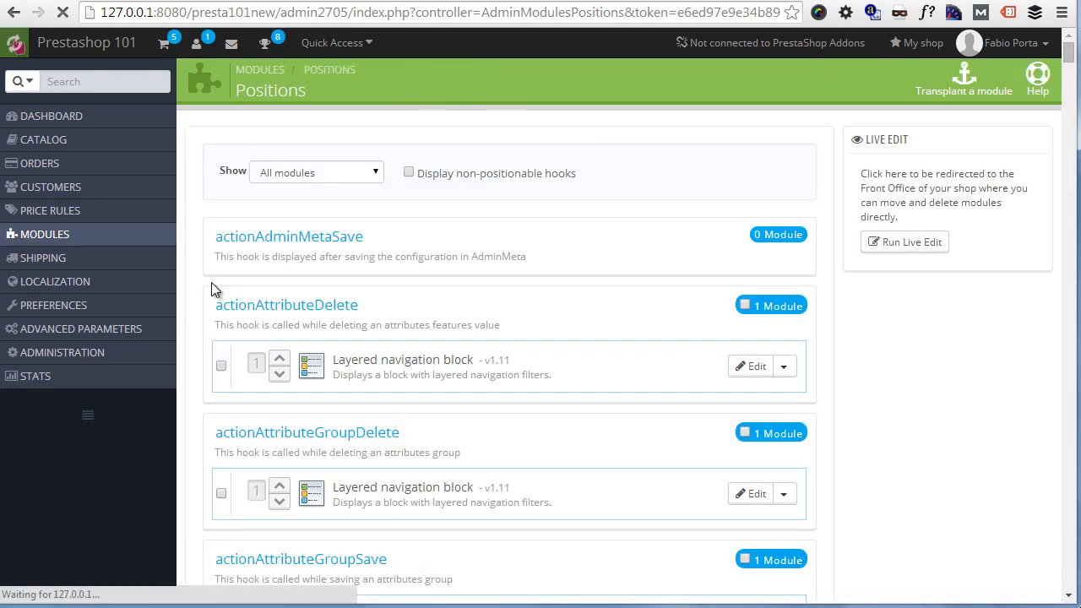
scroll(574, 346, "down", 1)
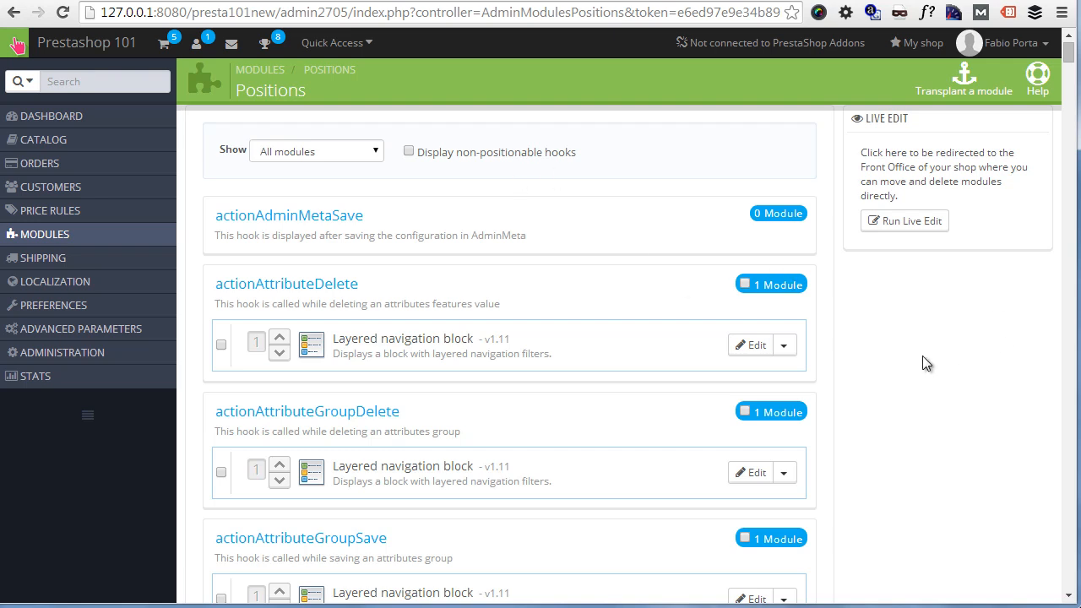
key("ctrl+f")
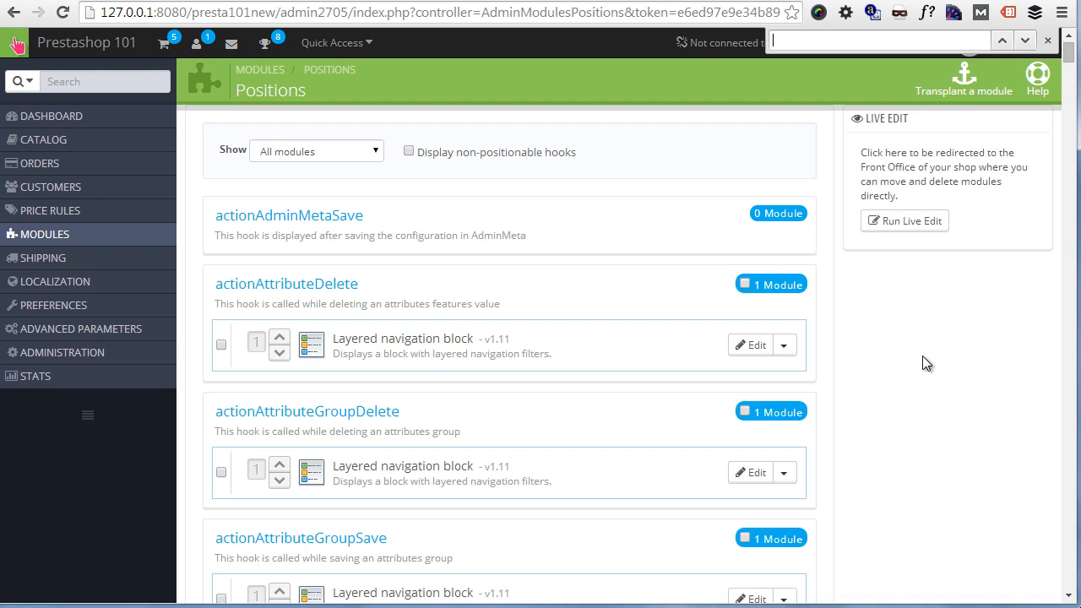
type("leftco")
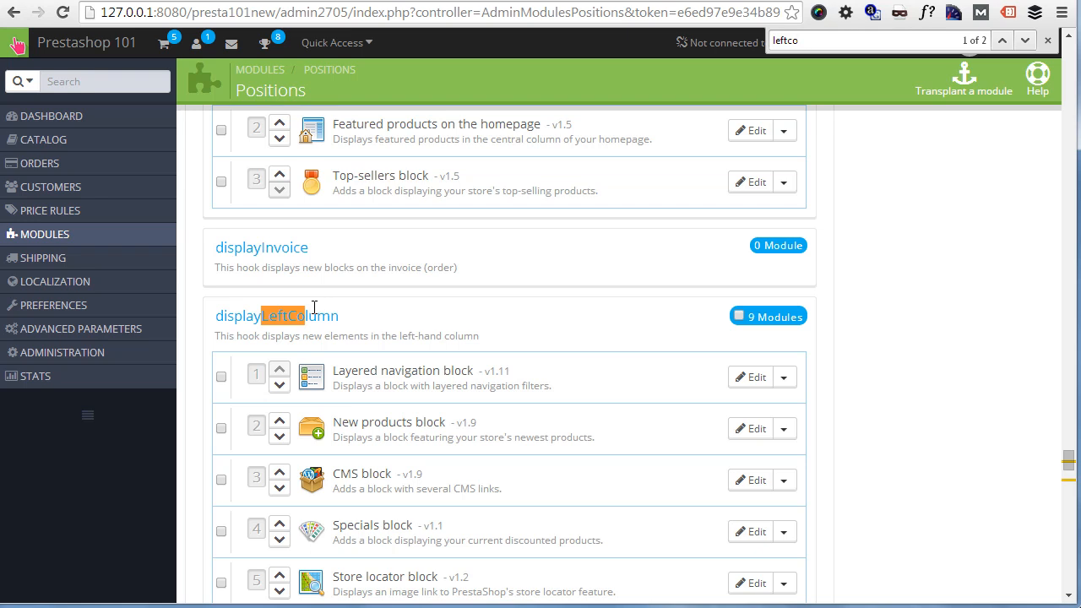
scroll(314, 307, "down", 4)
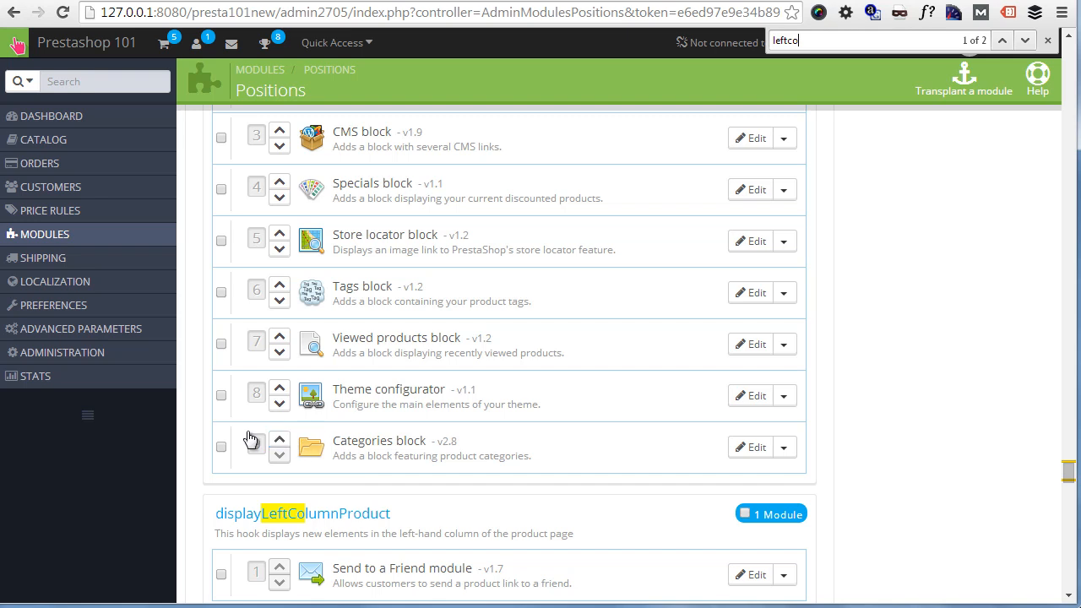
Step: Move the Categories block to position 1 in the displayLeftColumn hook
scroll(249, 449, "up", 1)
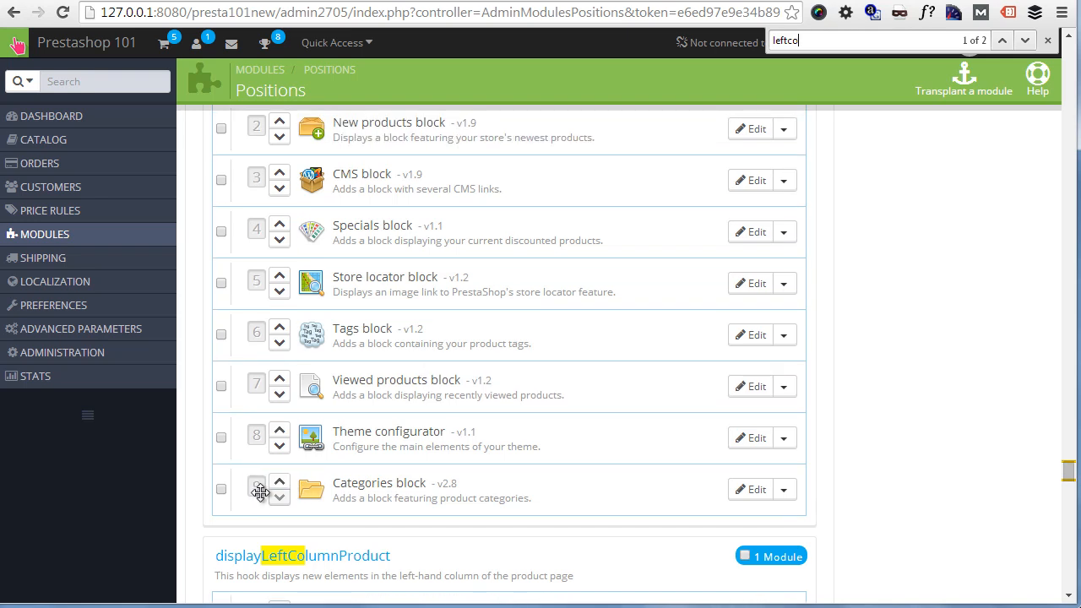
left_click_drag(258, 235, 255, 188)
scroll(320, 346, "up", 1)
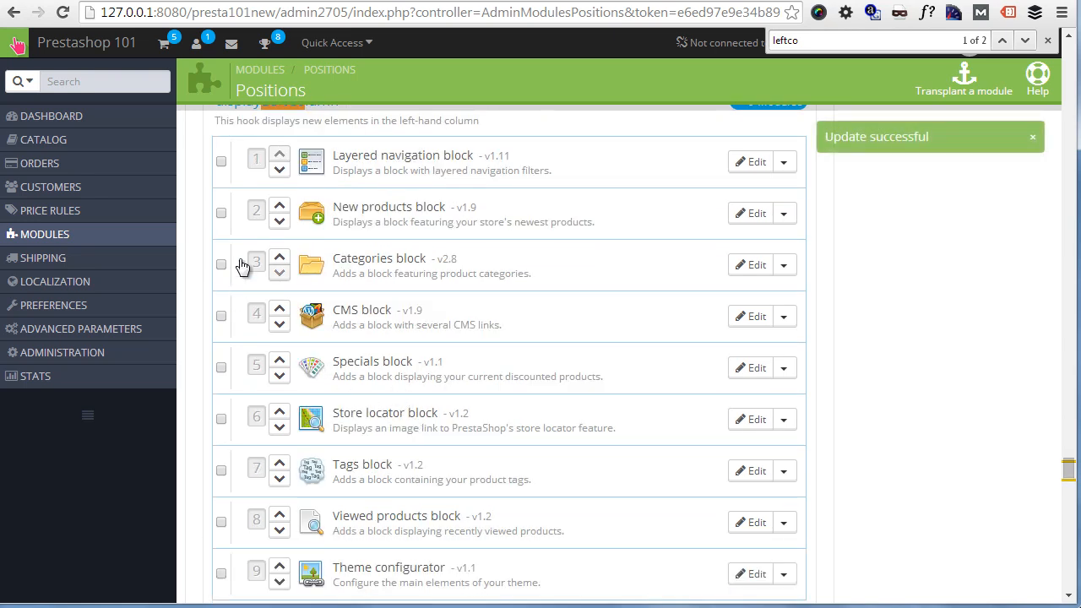
left_click_drag(255, 262, 249, 163)
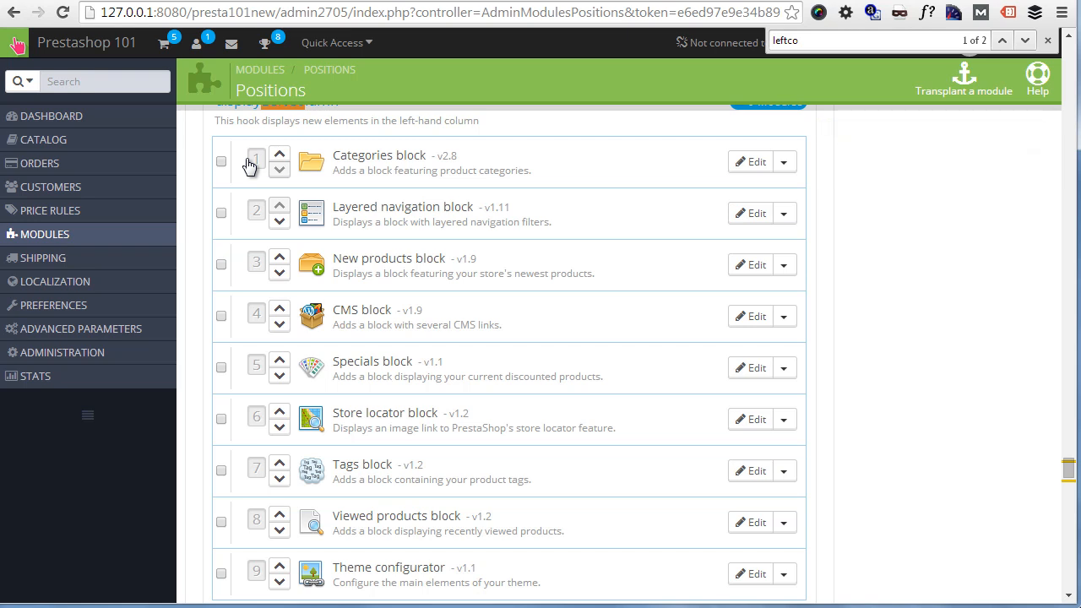
Step: Reload the storefront's Women page and check the categories block's new position in the side column
left_click(268, 1)
key("F5")
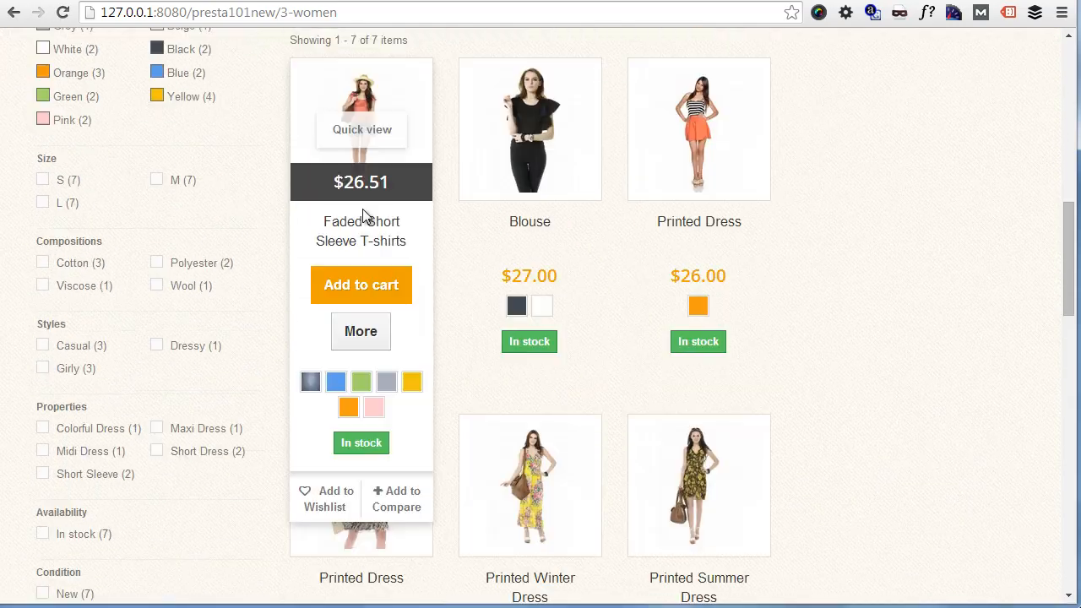
scroll(365, 224, "up", 5)
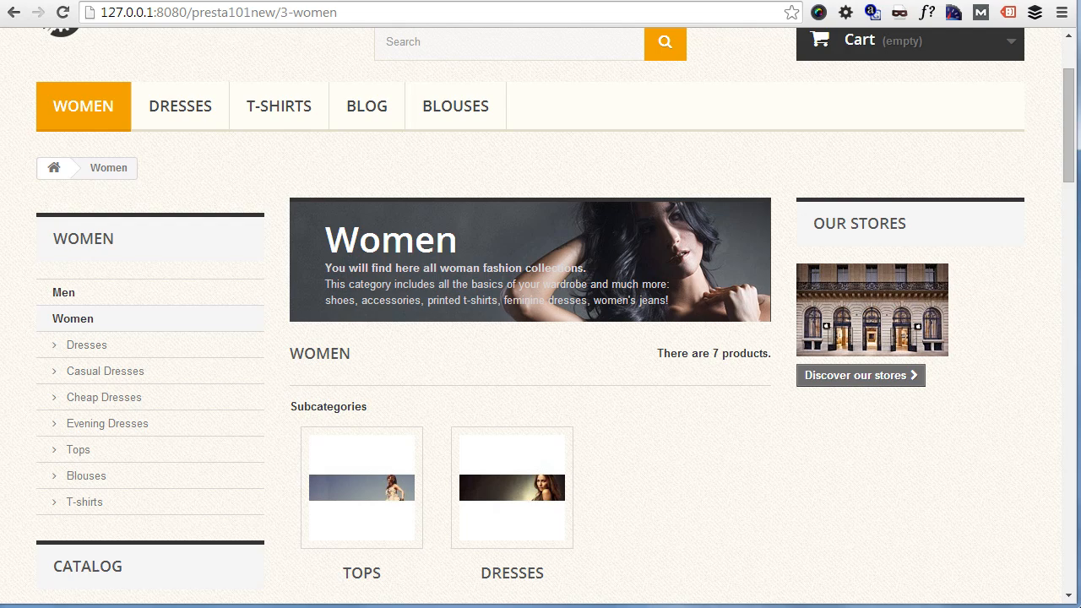
Step: Return to the module positions and unhook the Categories block from displayLeftColumn
left_click(74, 2)
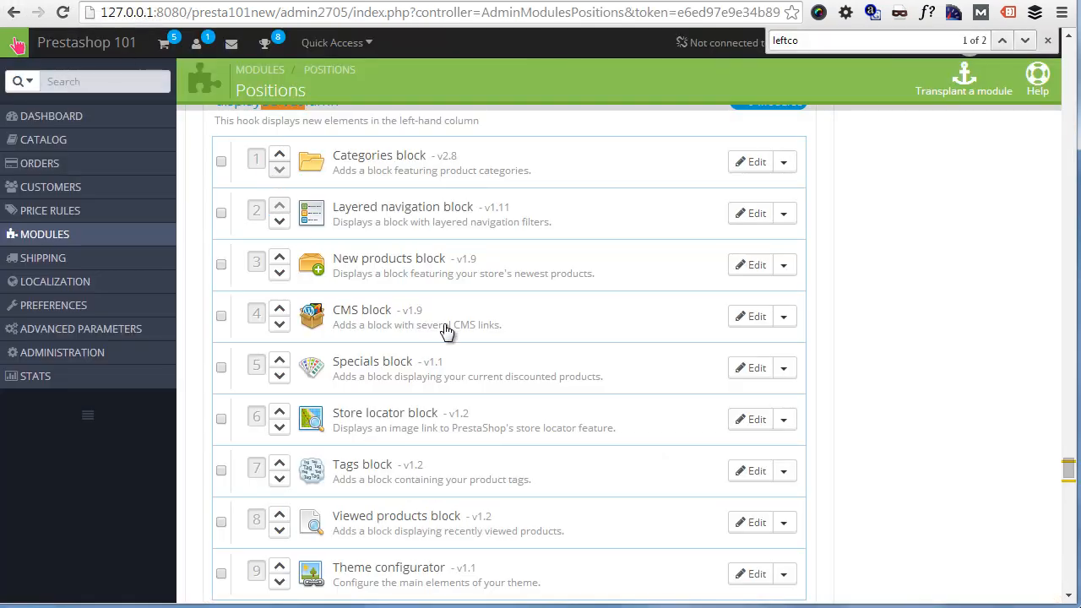
left_click(784, 168)
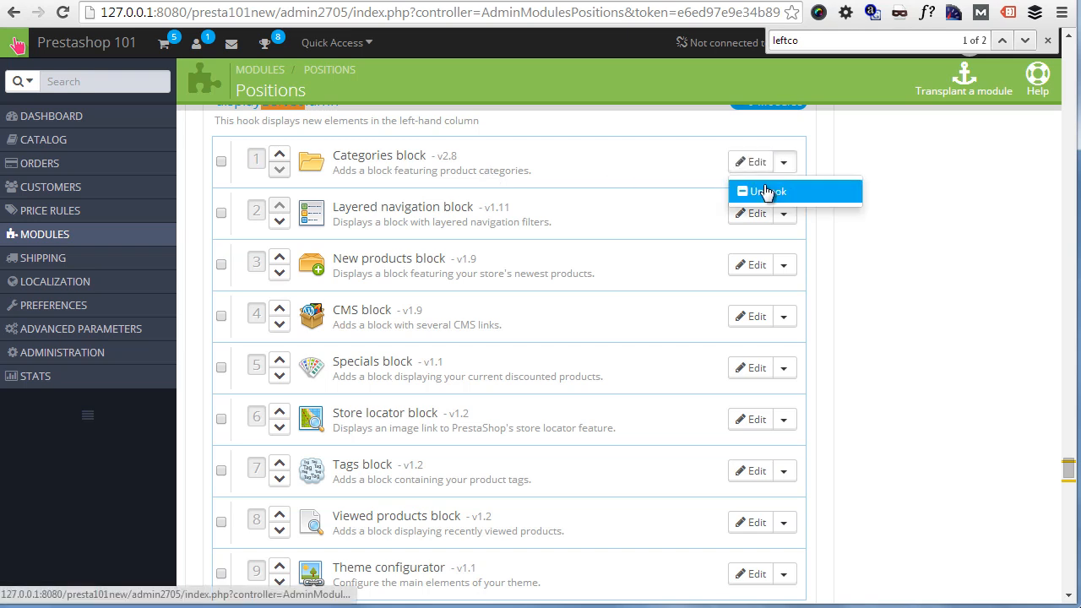
left_click(771, 194)
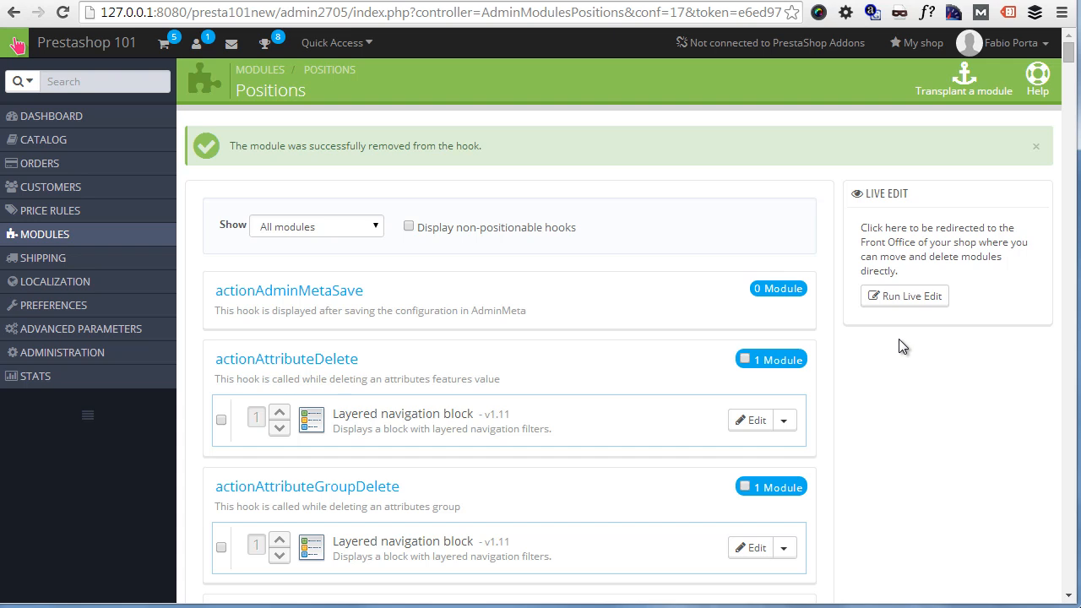
Step: Start transplanting a module, choosing Categories block as the module and displayRightColumn (Right column blocks) as the hook
left_click(966, 94)
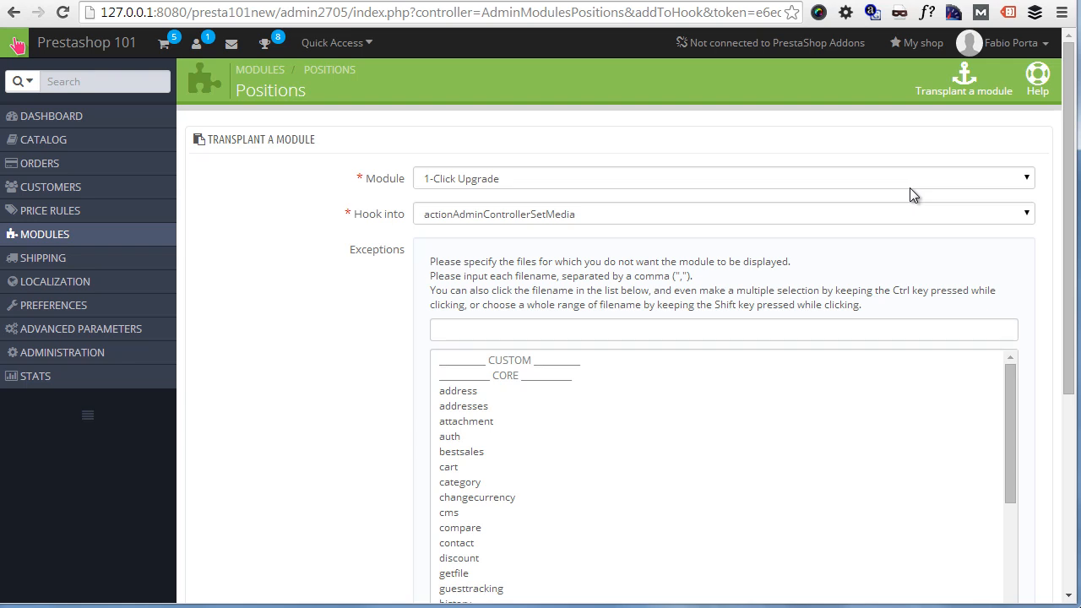
left_click(732, 180)
scroll(635, 312, "down", 1)
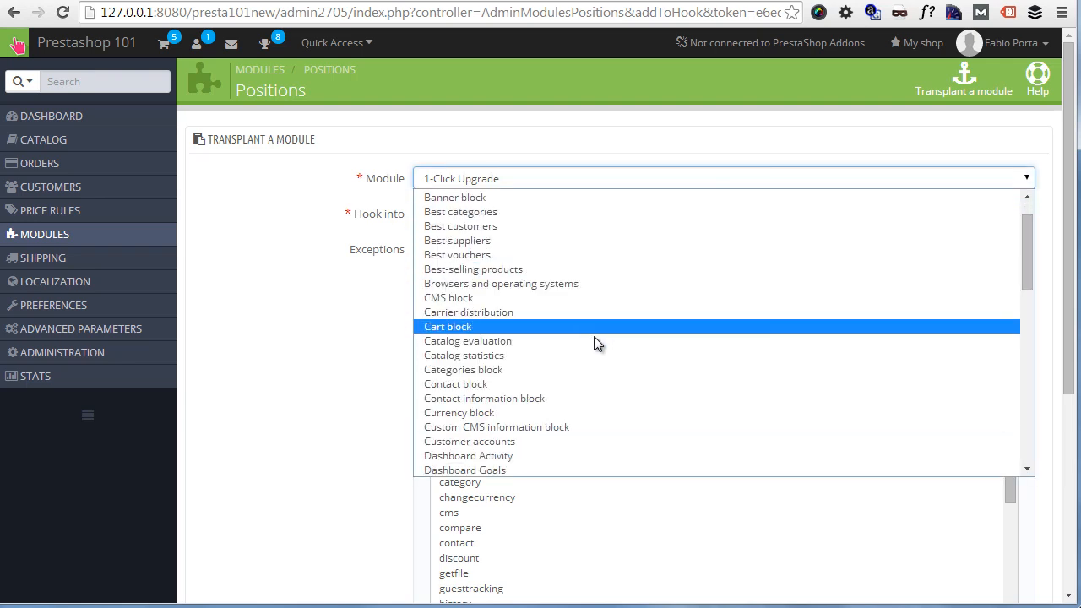
left_click(533, 374)
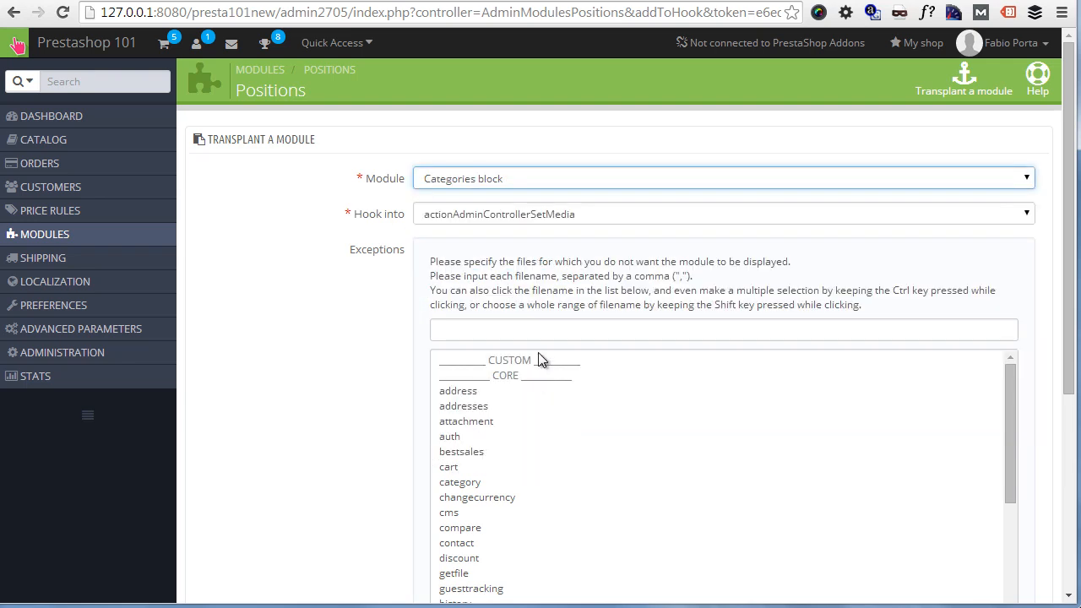
left_click(507, 214)
scroll(543, 303, "down", 8)
scroll(549, 313, "down", 15)
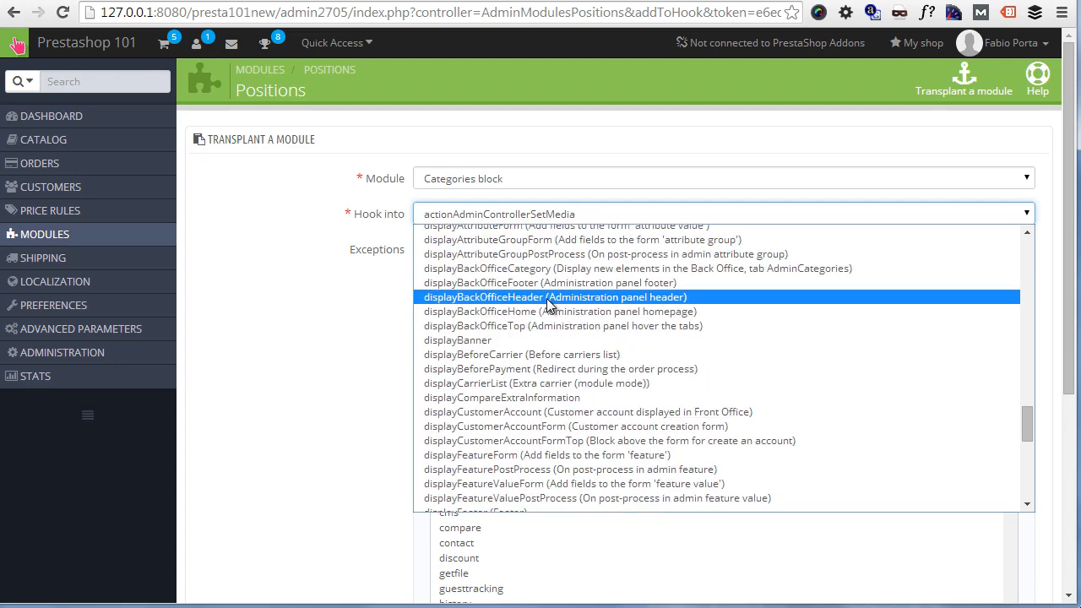
scroll(566, 345, "down", 2)
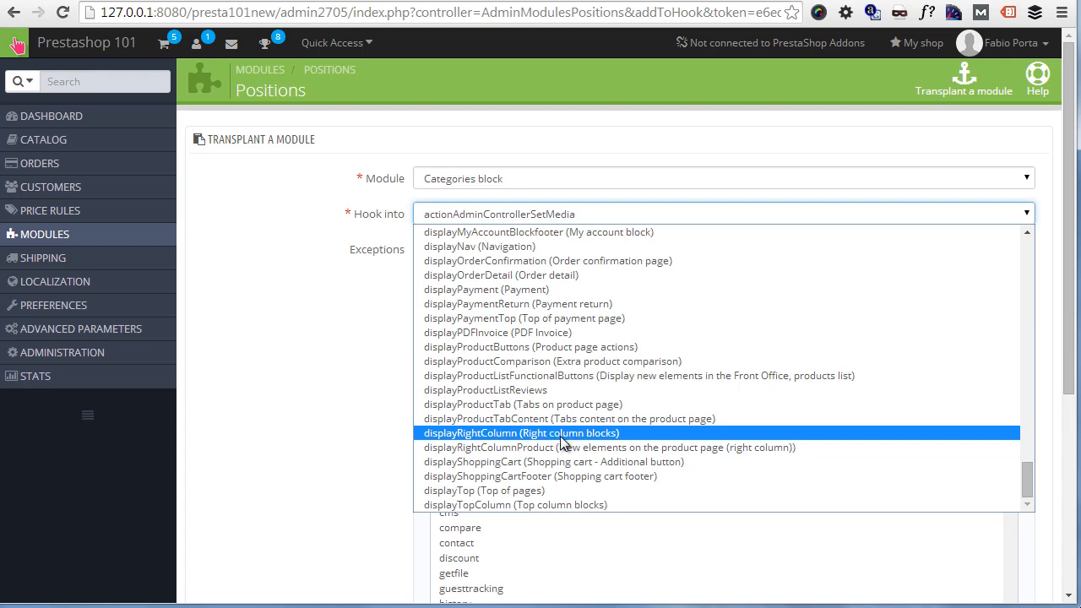
left_click(560, 433)
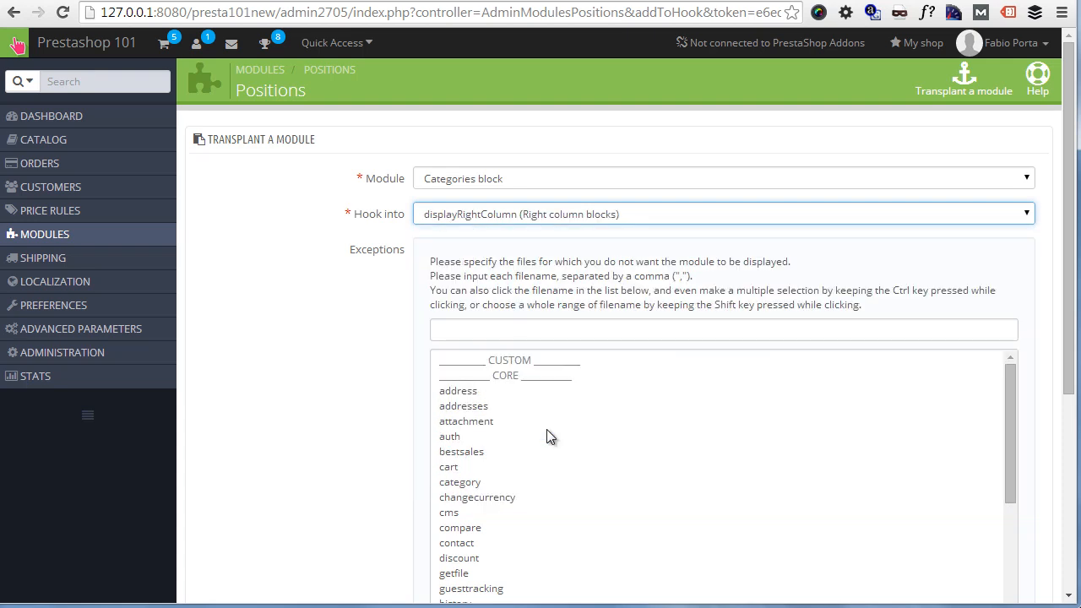
left_click(605, 306)
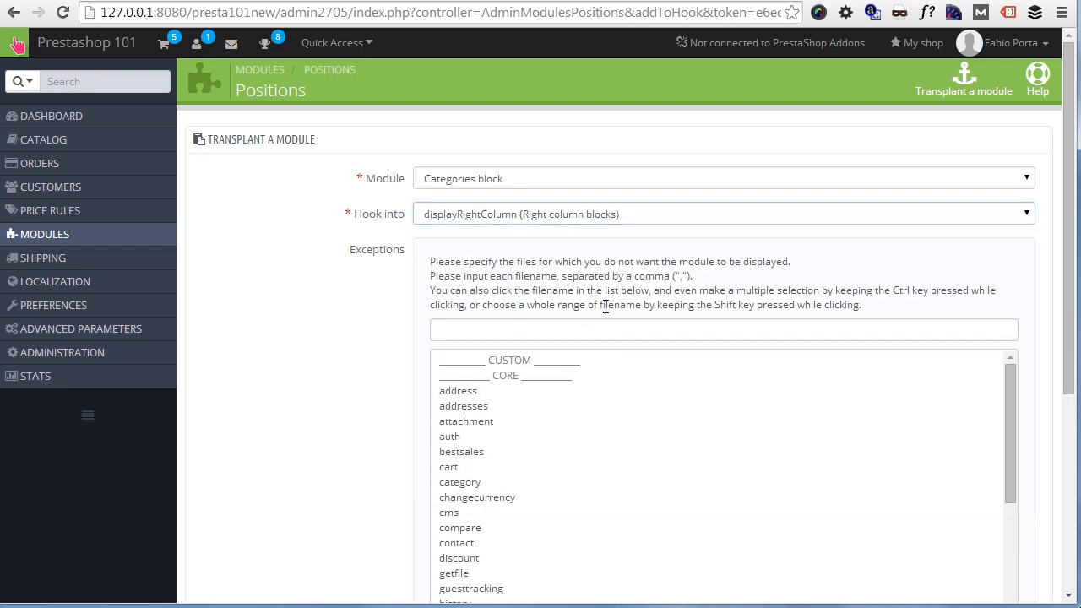
Step: Look through the page file names offered as exceptions for the transplanted module
scroll(633, 439, "down", 2)
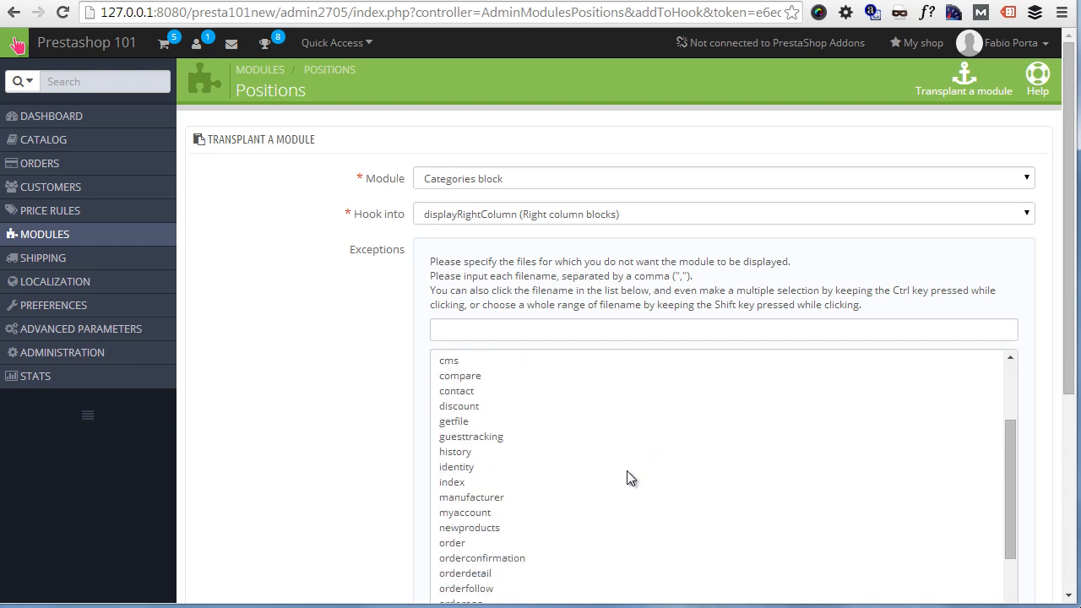
scroll(340, 393, "down", 2)
scroll(365, 293, "up", 2)
scroll(375, 303, "down", 1)
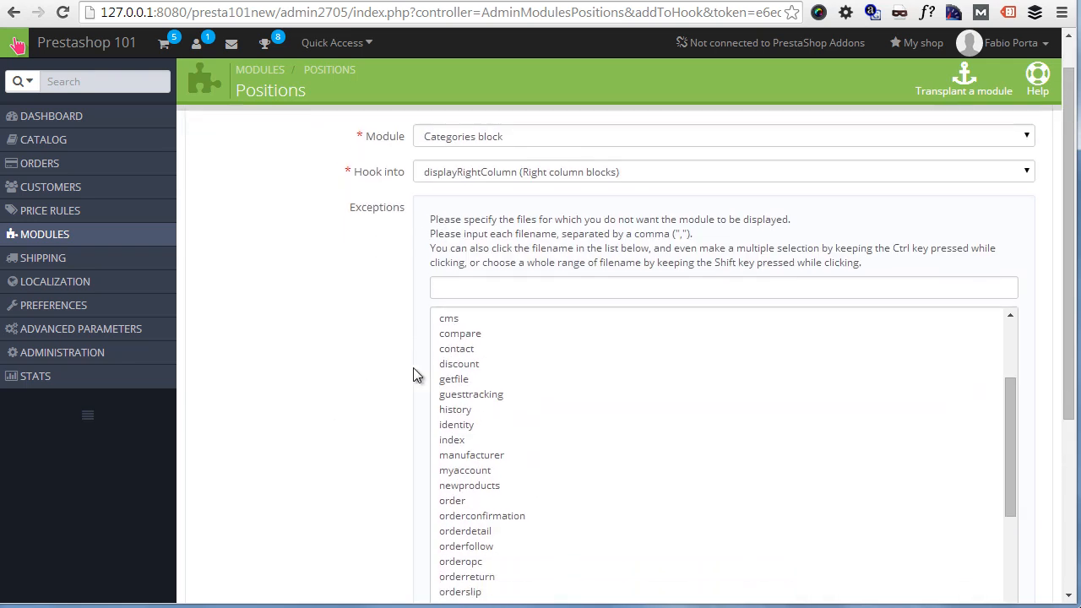
scroll(625, 473, "up", 1)
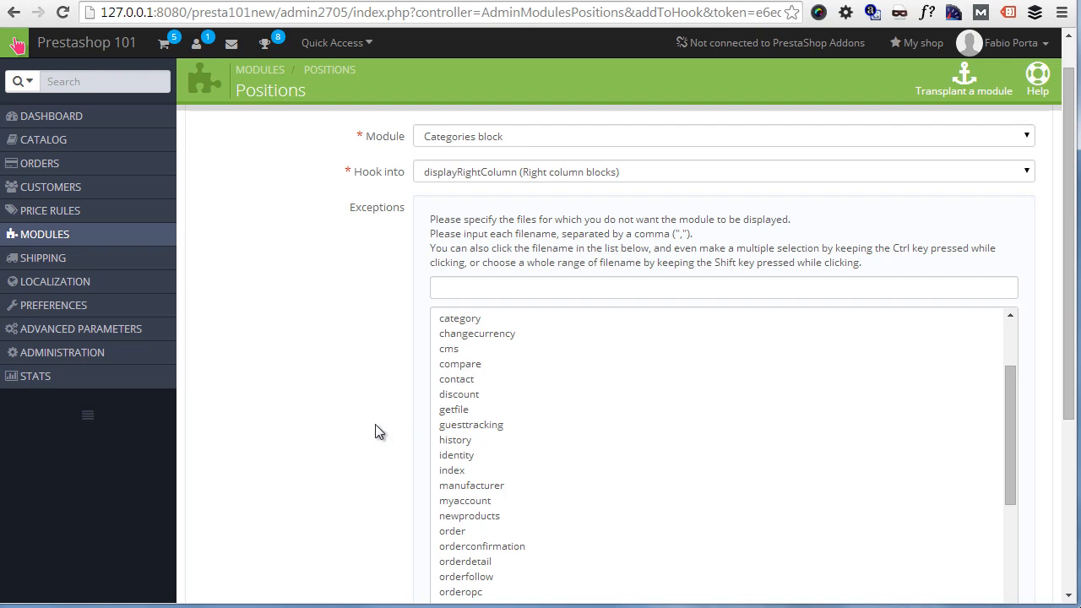
scroll(338, 413, "down", 1)
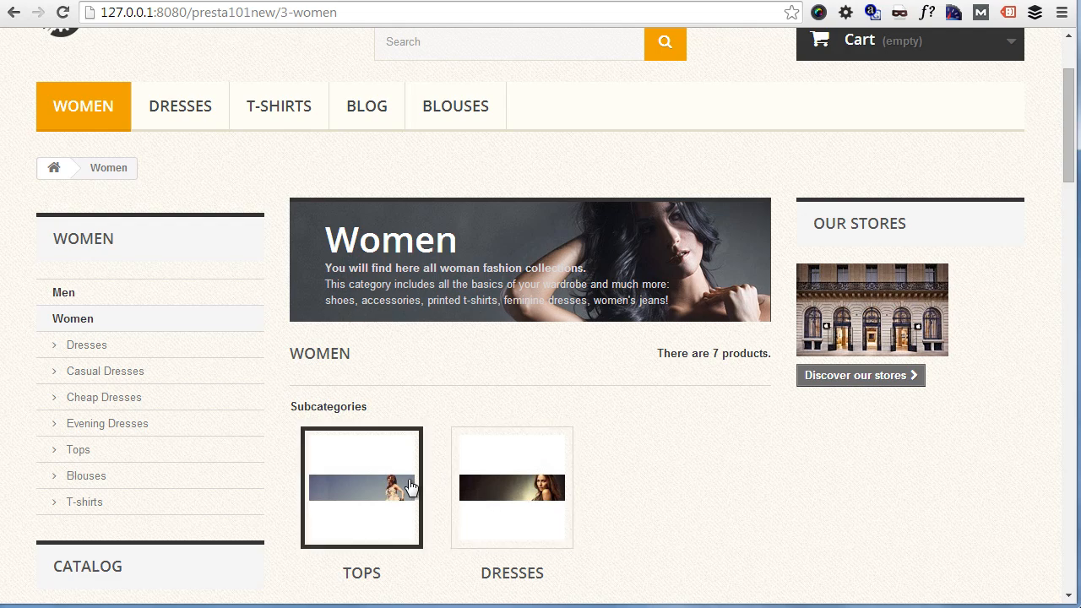
Step: Open the Faded Short Sleeve T-shirts product from the storefront's Women page and examine its page layout for side columns
scroll(571, 437, "down", 5)
left_click(394, 309)
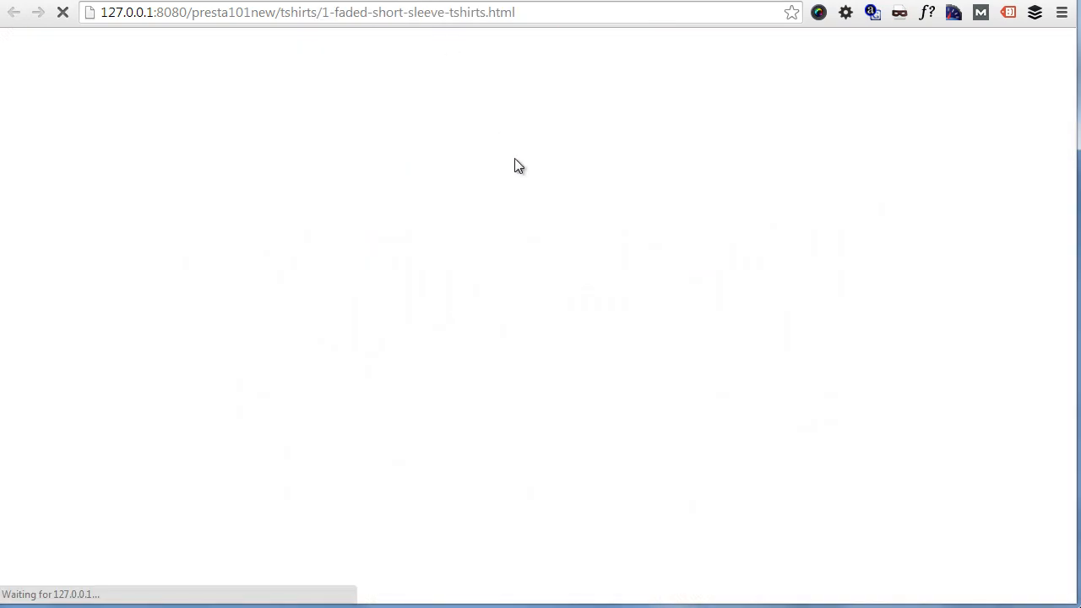
scroll(520, 158, "down", 7)
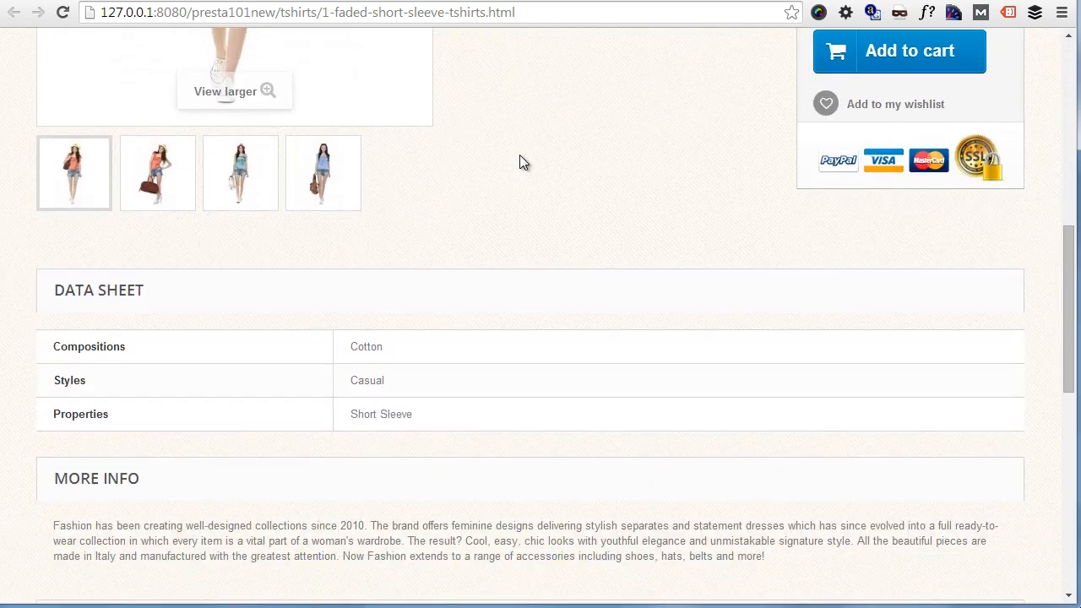
scroll(520, 156, "up", 5)
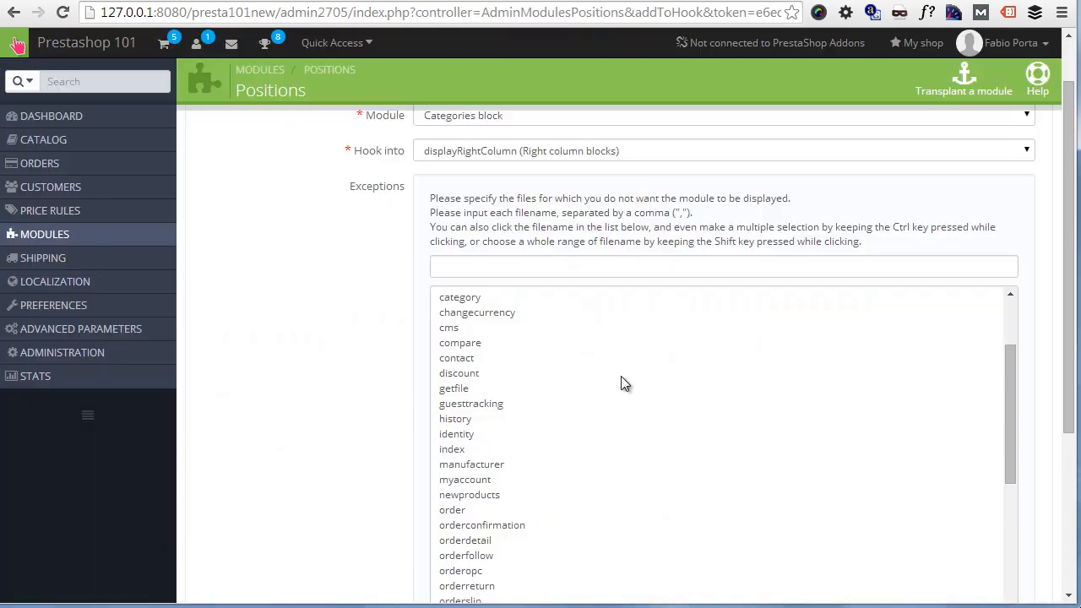
Step: Try product as an exception in the back office's transplant form and clear the exceptions again
scroll(622, 379, "down", 3)
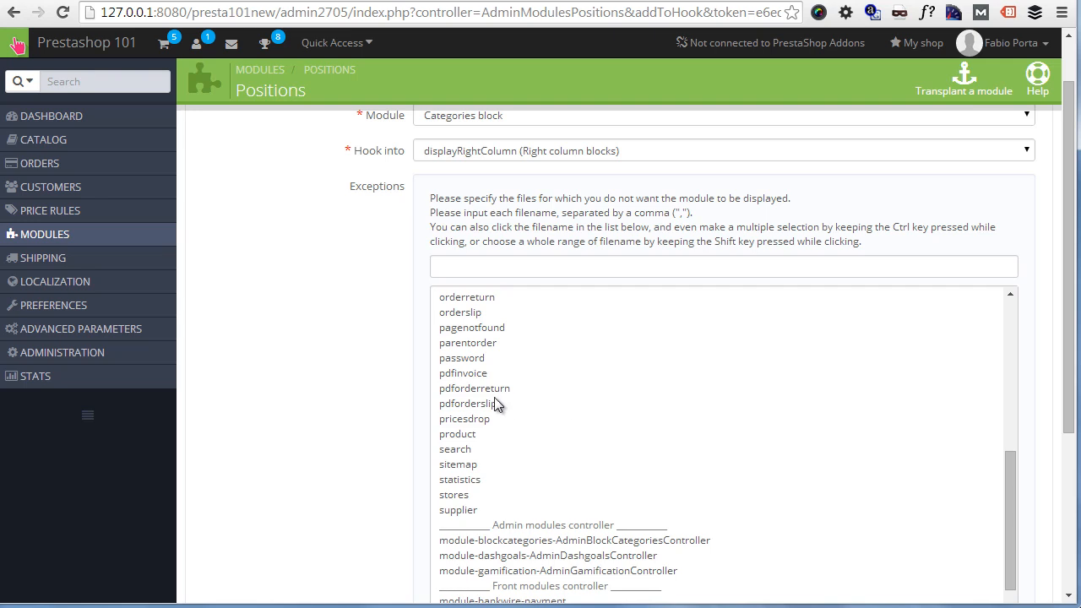
scroll(488, 378, "up", 1)
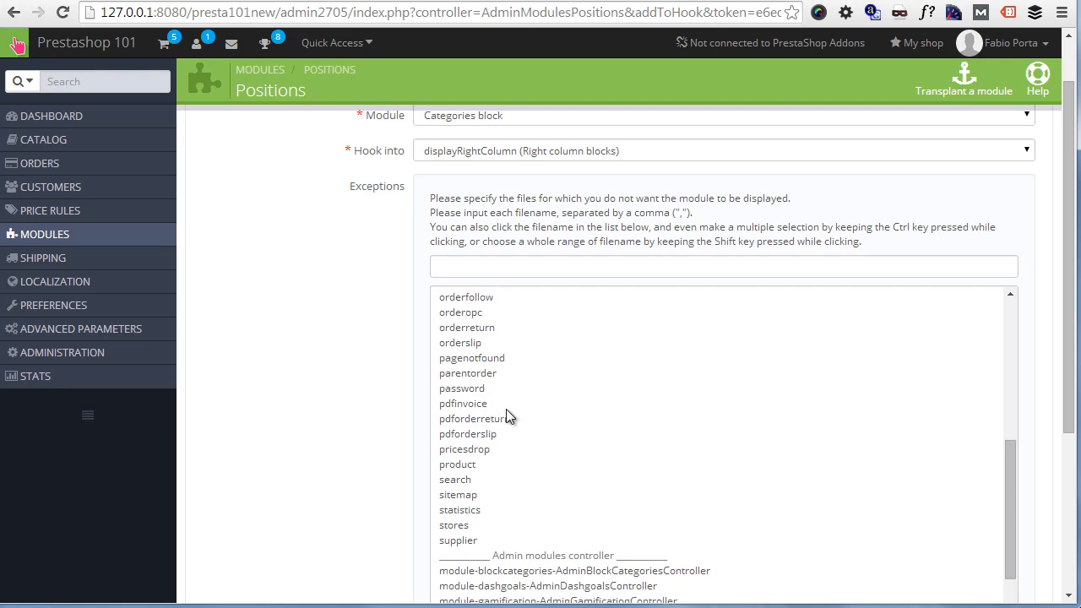
left_click(461, 463)
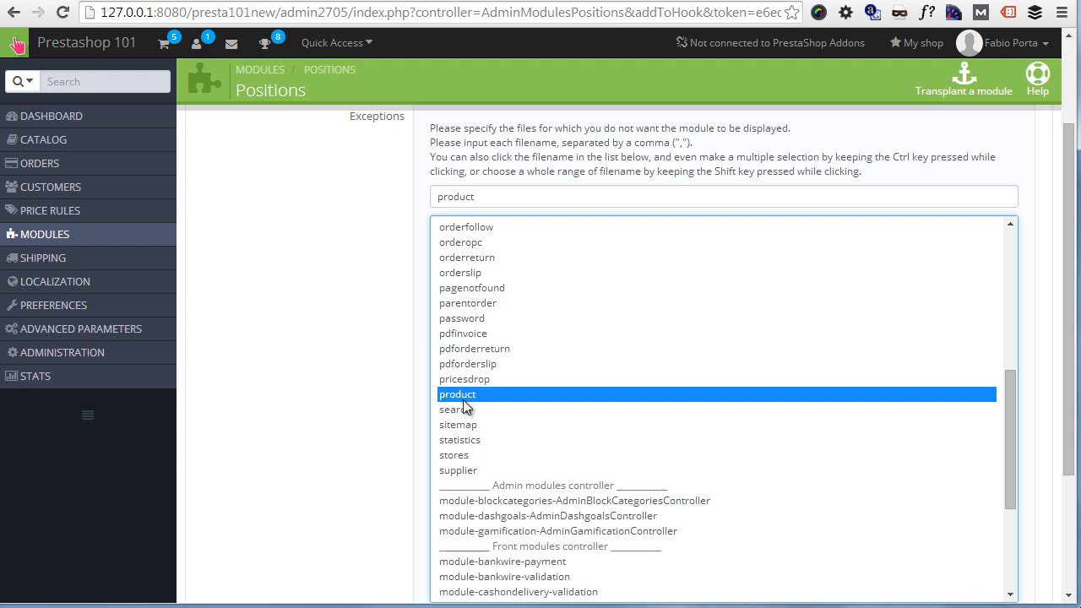
scroll(374, 391, "down", 2)
scroll(374, 391, "up", 4)
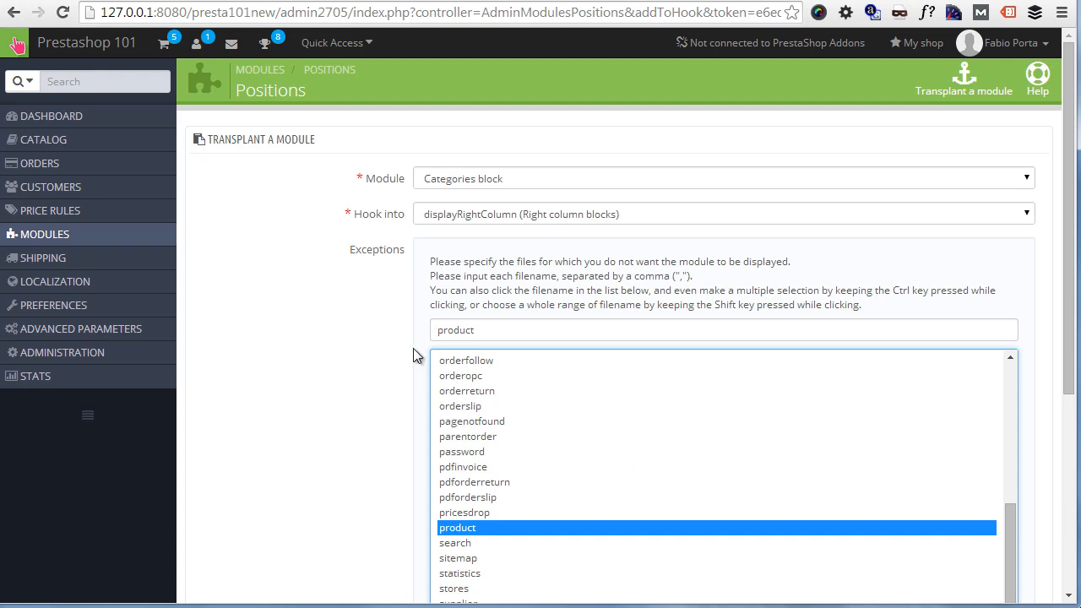
double_click(474, 336)
key("BackSpace")
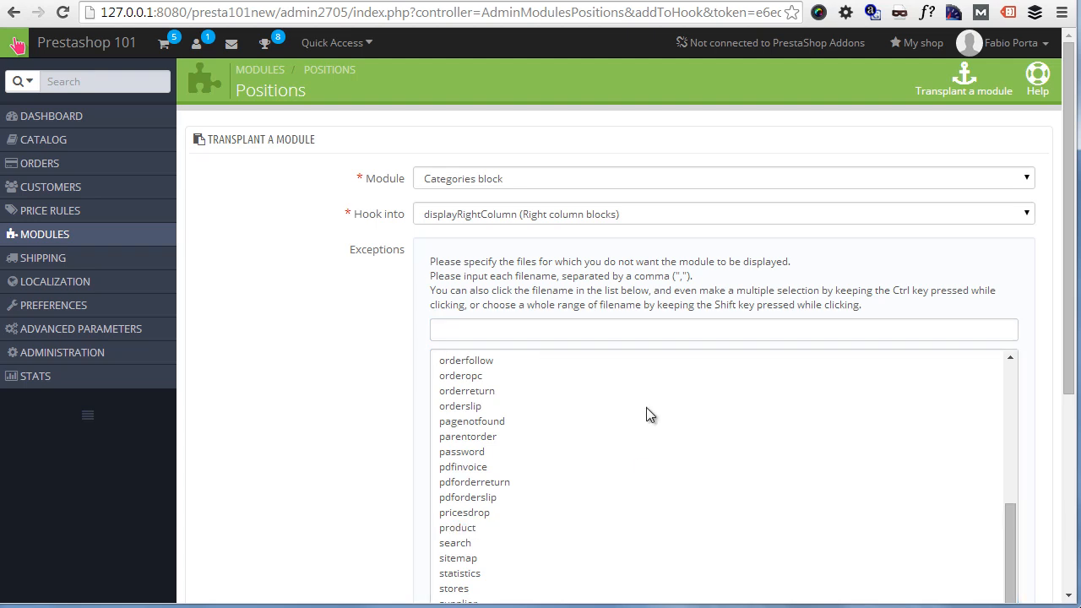
Step: Save the transplant of the Categories block to displayRightColumn without any exceptions
scroll(647, 410, "down", 4)
scroll(1036, 499, "down", 3)
left_click(1019, 504)
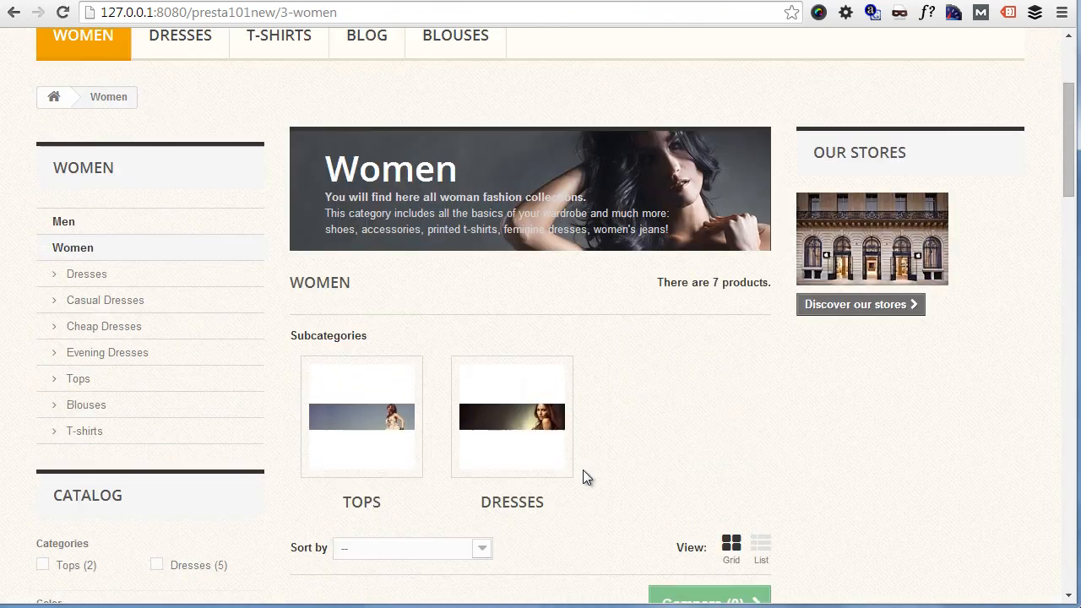
Step: Reload the storefront's Women page and check where the categories block is displayed
scroll(583, 470, "up", 3)
key("F5")
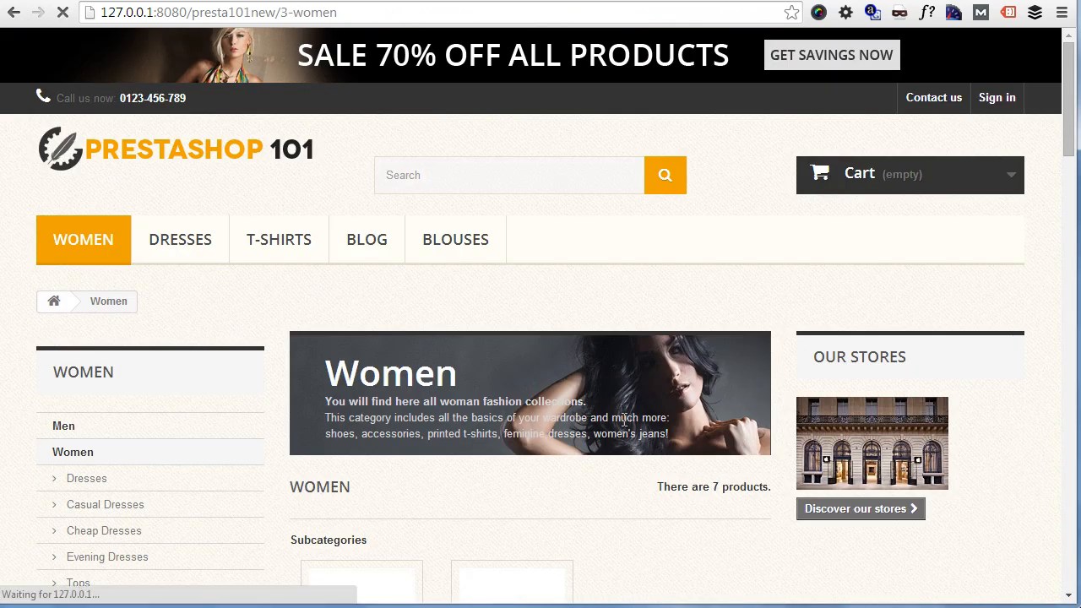
scroll(780, 472, "down", 2)
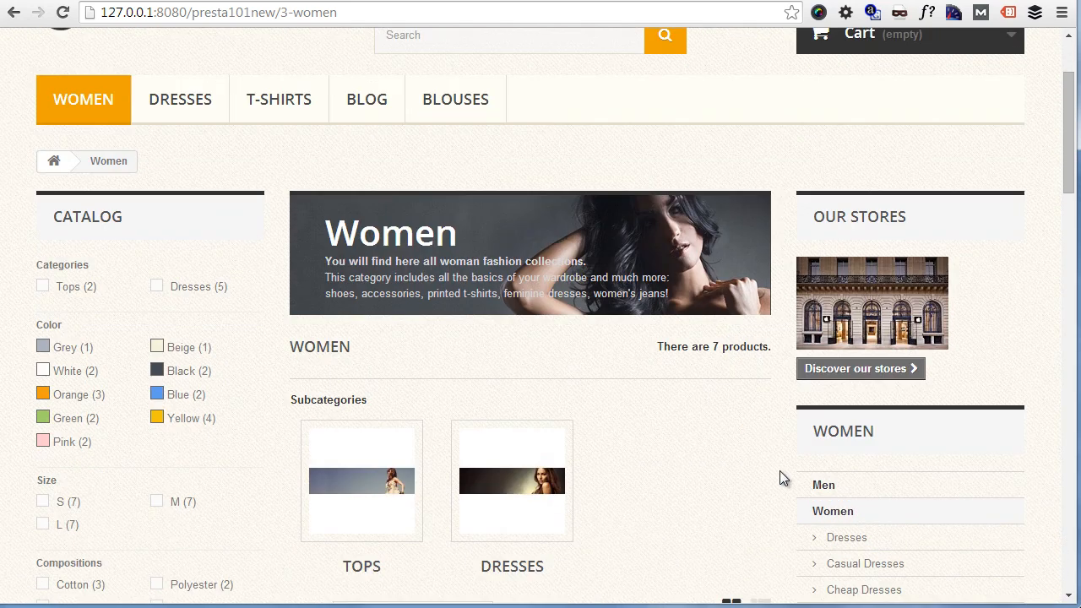
scroll(780, 477, "down", 4)
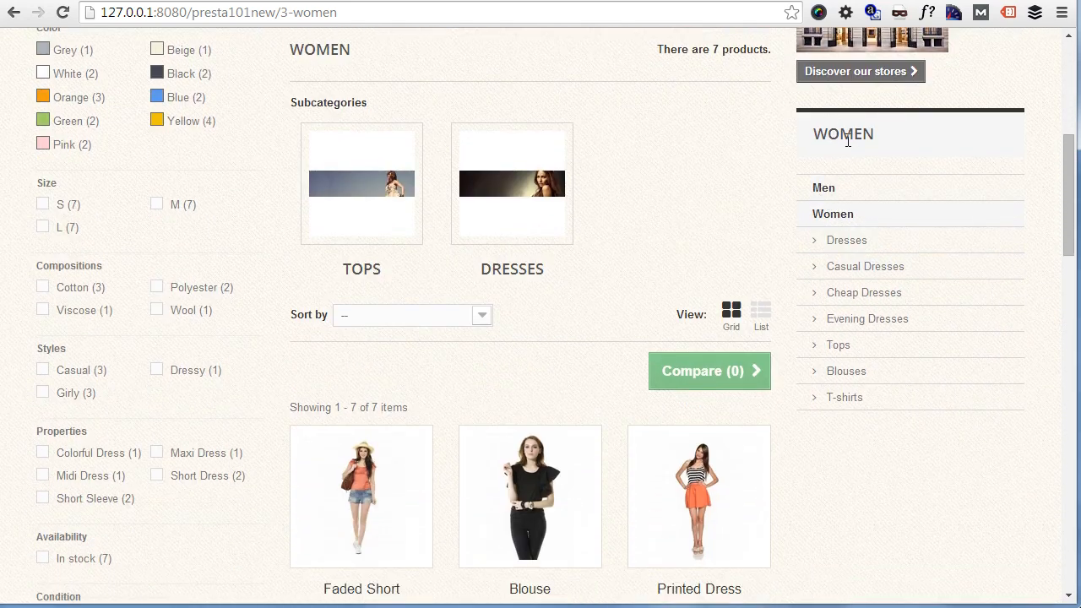
mouse_move(878, 196)
Step: Switch to the PrestaShop Addons marketplace at addons.prestashop.com/en/ and look over its home page
left_click(571, 2)
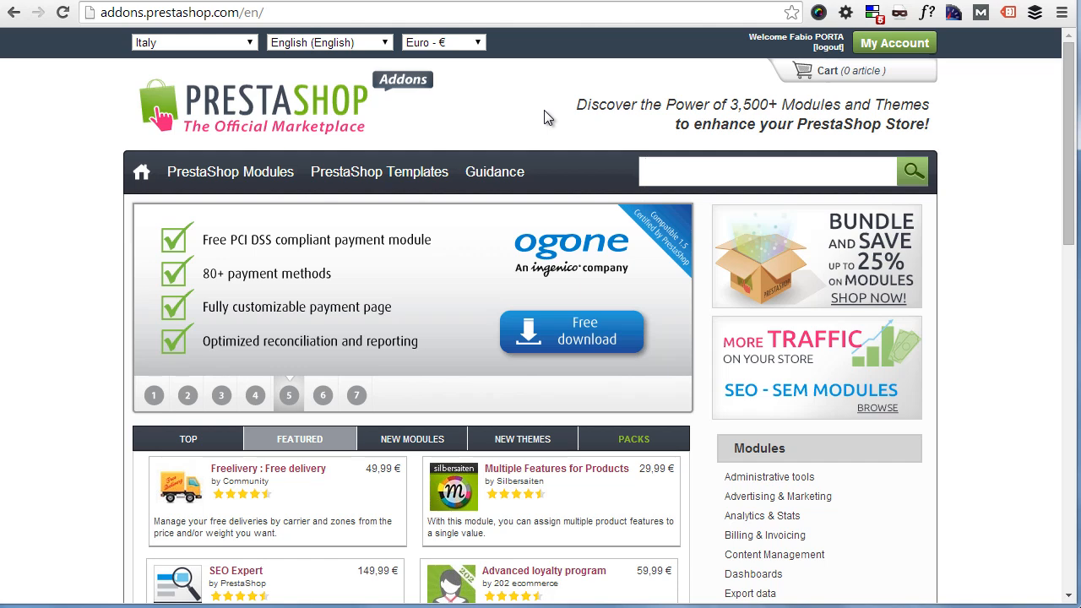
scroll(538, 270, "down", 1)
scroll(523, 254, "down", 1)
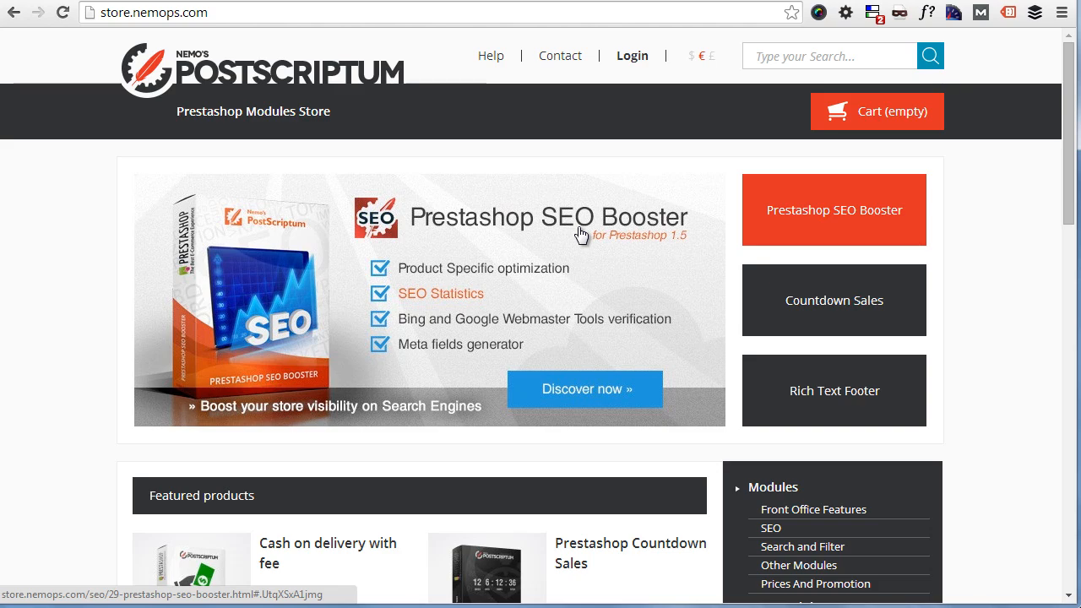
Step: Look over the featured products in the store.nemops.com module store and open its Free Modules category
scroll(581, 233, "down", 1)
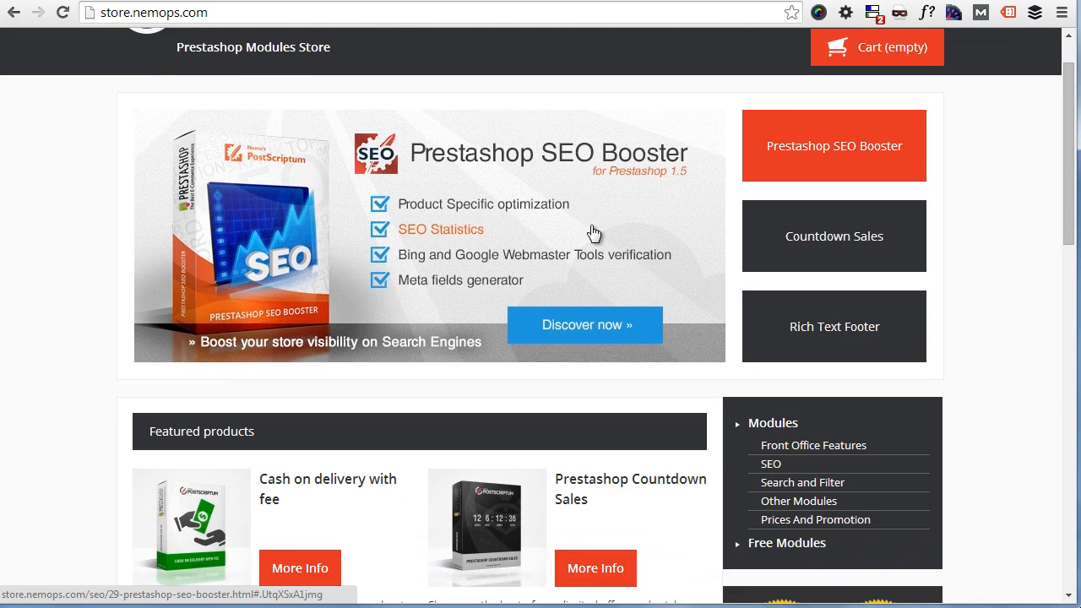
scroll(591, 233, "down", 1)
scroll(592, 233, "down", 2)
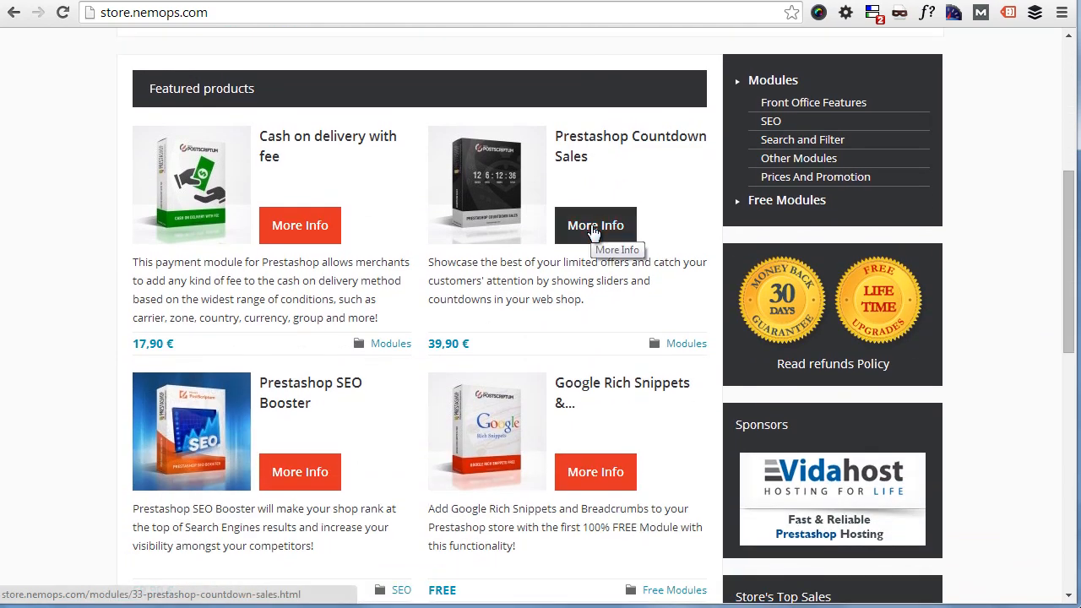
scroll(675, 278, "up", 4)
scroll(794, 465, "down", 2)
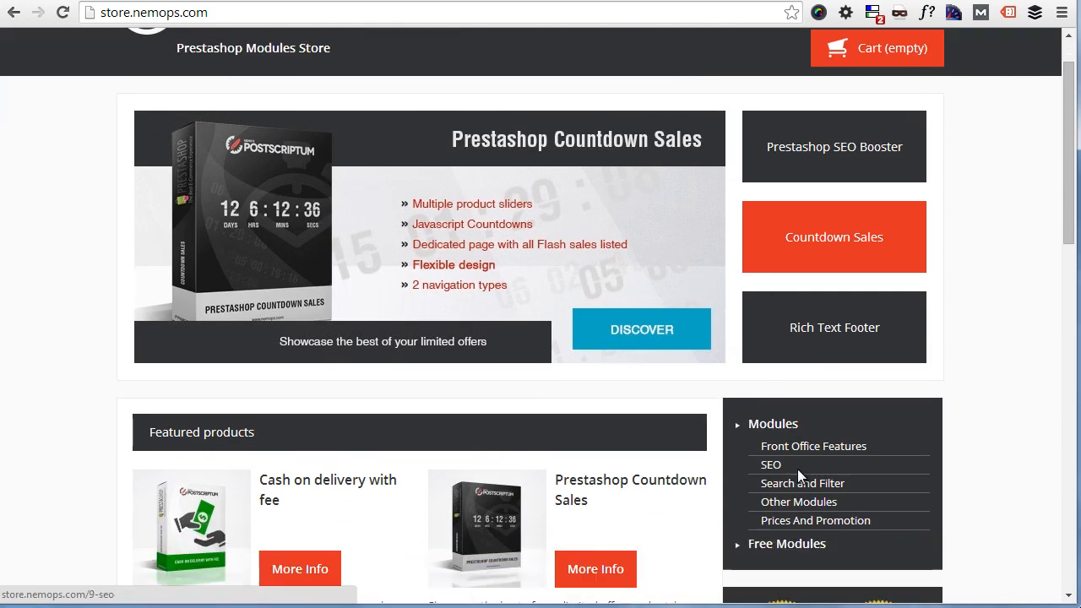
left_click(776, 429)
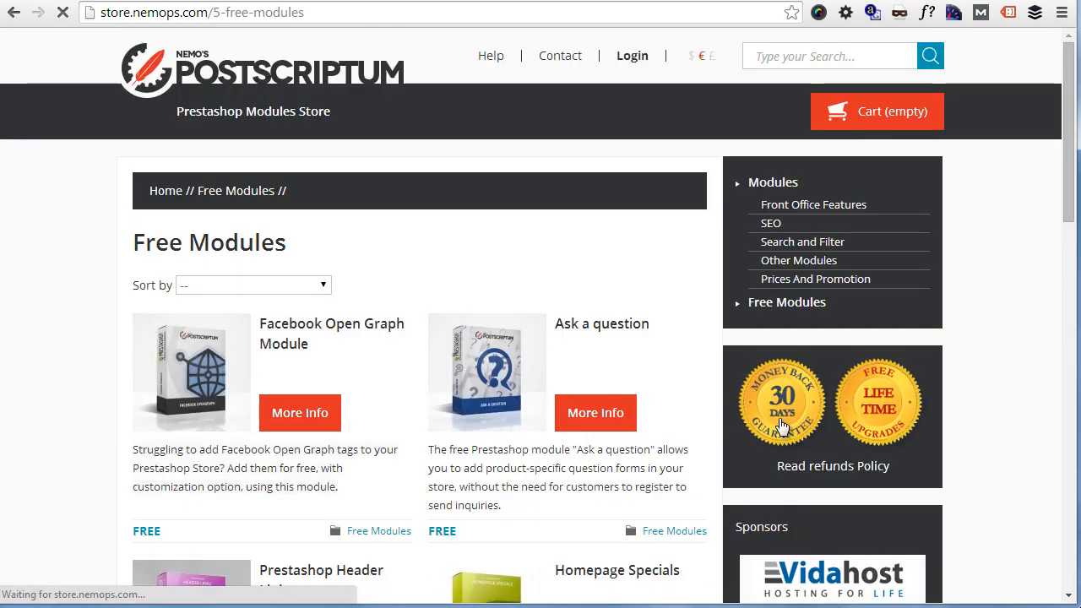
Step: Examine the modules offered in the store's Free Modules category
scroll(633, 313, "down", 8)
scroll(629, 312, "down", 4)
scroll(625, 329, "up", 7)
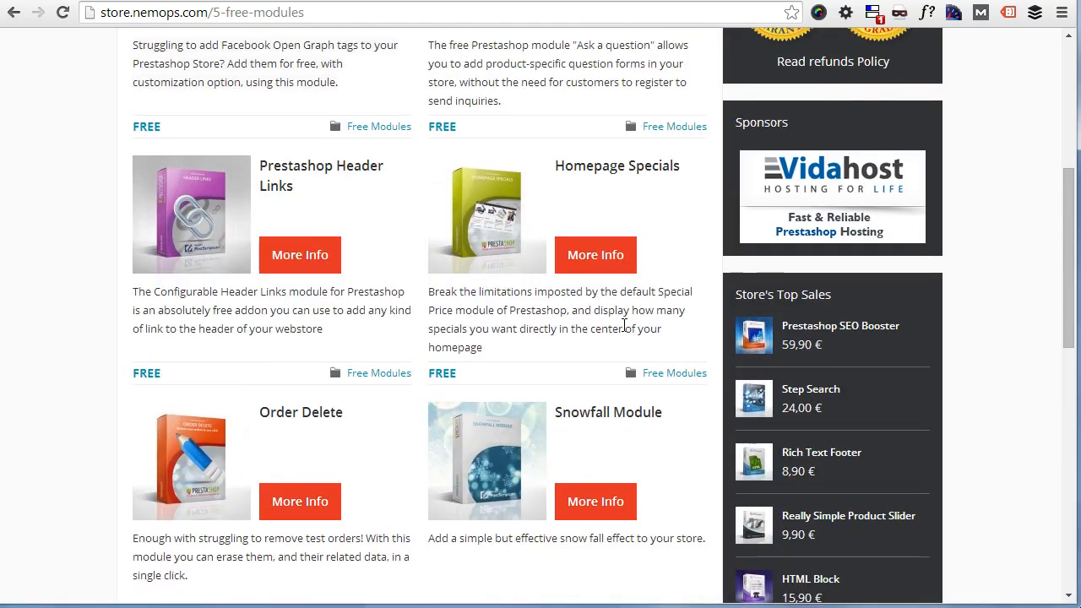
scroll(617, 324, "down", 3)
scroll(621, 324, "up", 7)
scroll(567, 162, "down", 7)
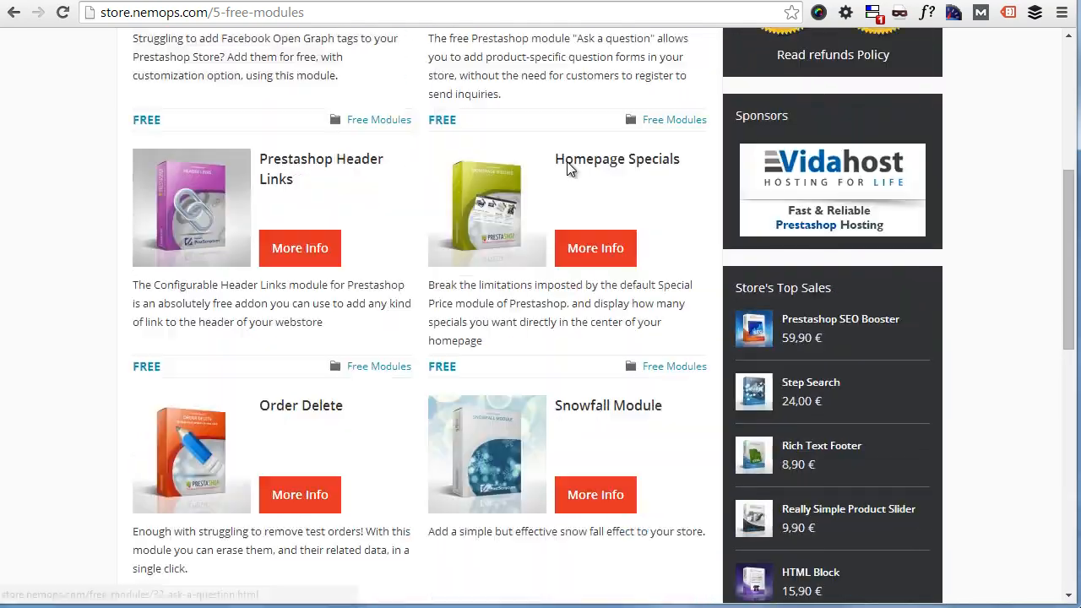
scroll(558, 250, "up", 6)
scroll(558, 250, "down", 6)
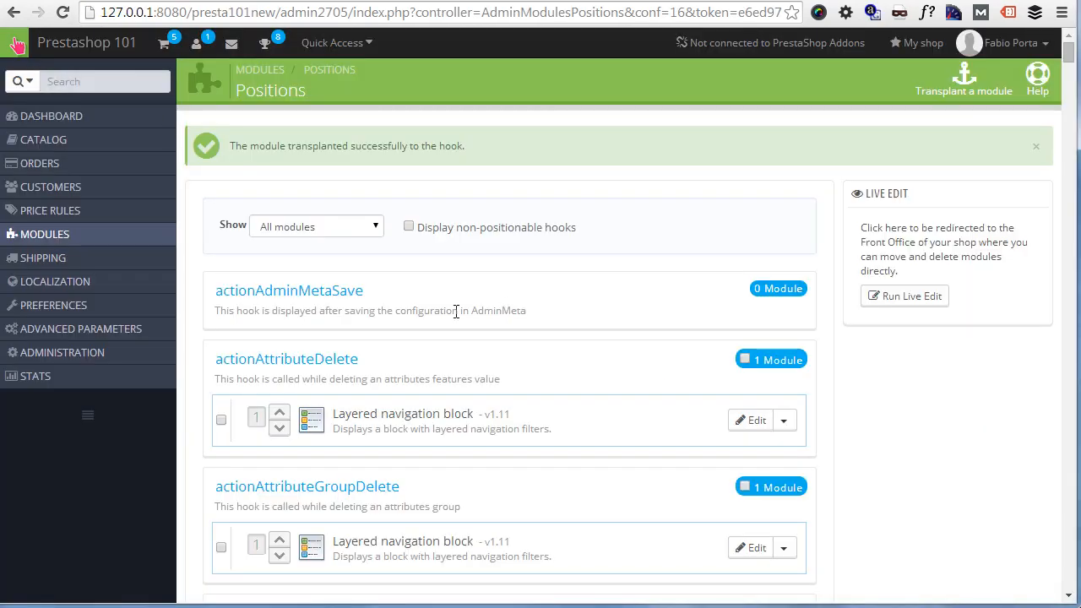
Step: Return to the PrestaShop back office's list of modules and open the form for adding a new module
mouse_move(12, 231)
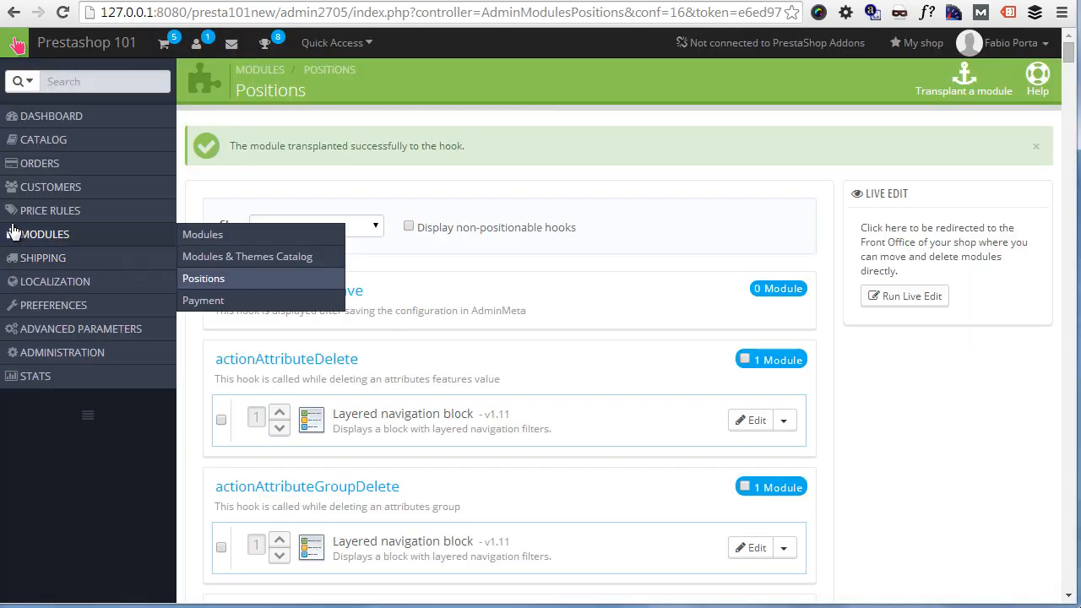
left_click(195, 234)
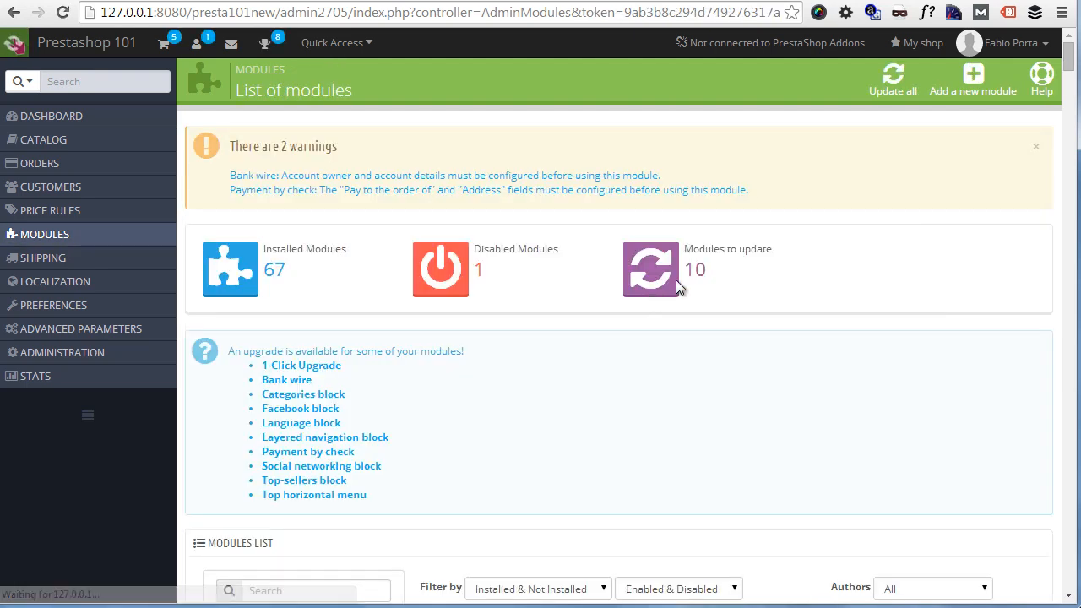
left_click(973, 85)
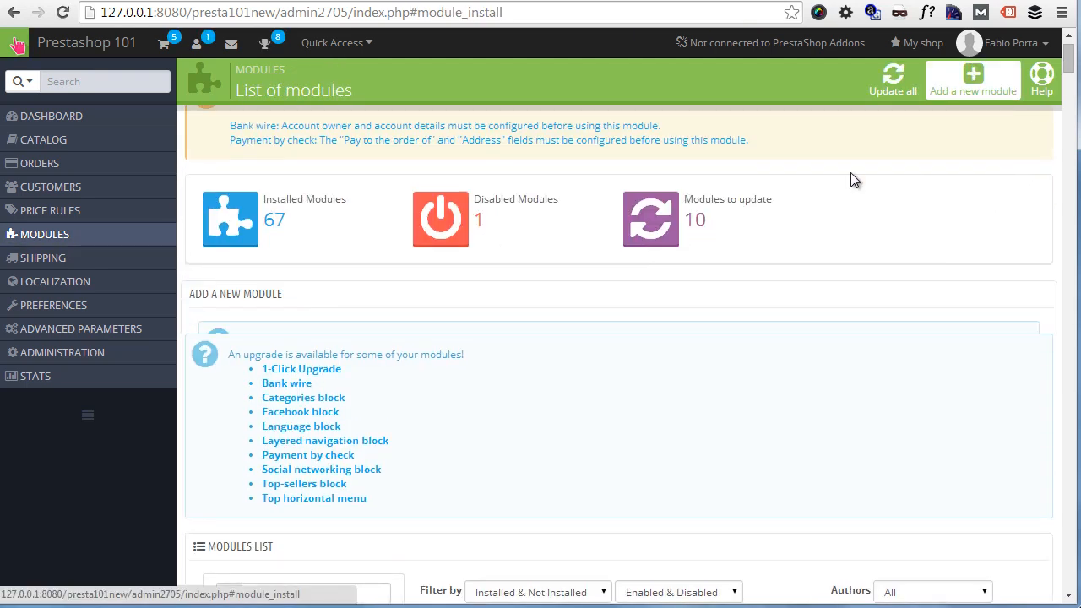
Step: Choose the pscodfee.zip archive from newfolder as the module file and upload it to the shop
left_click(721, 245)
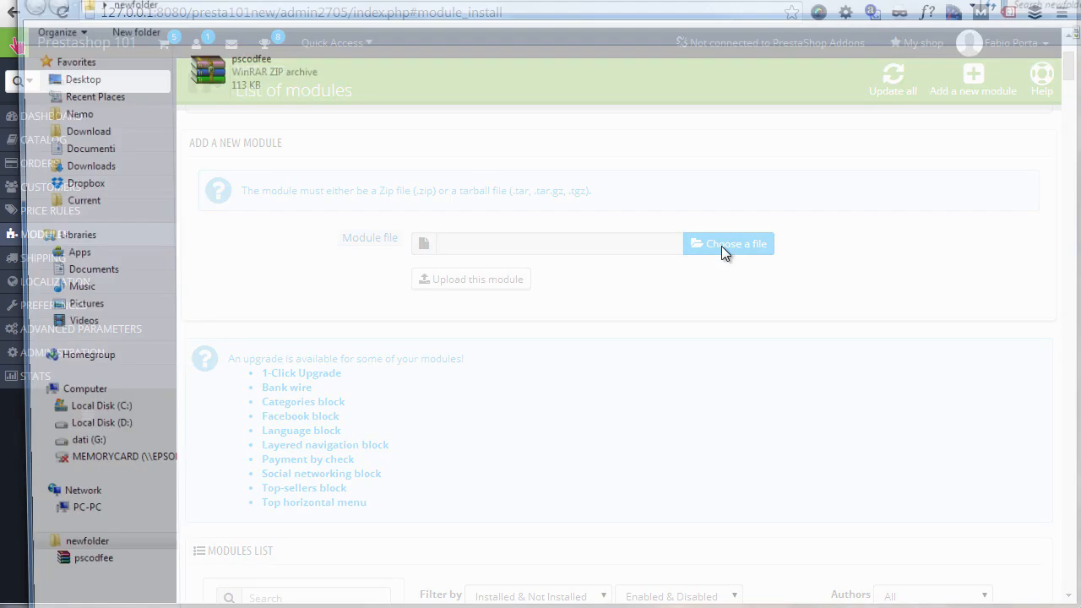
left_click(230, 78)
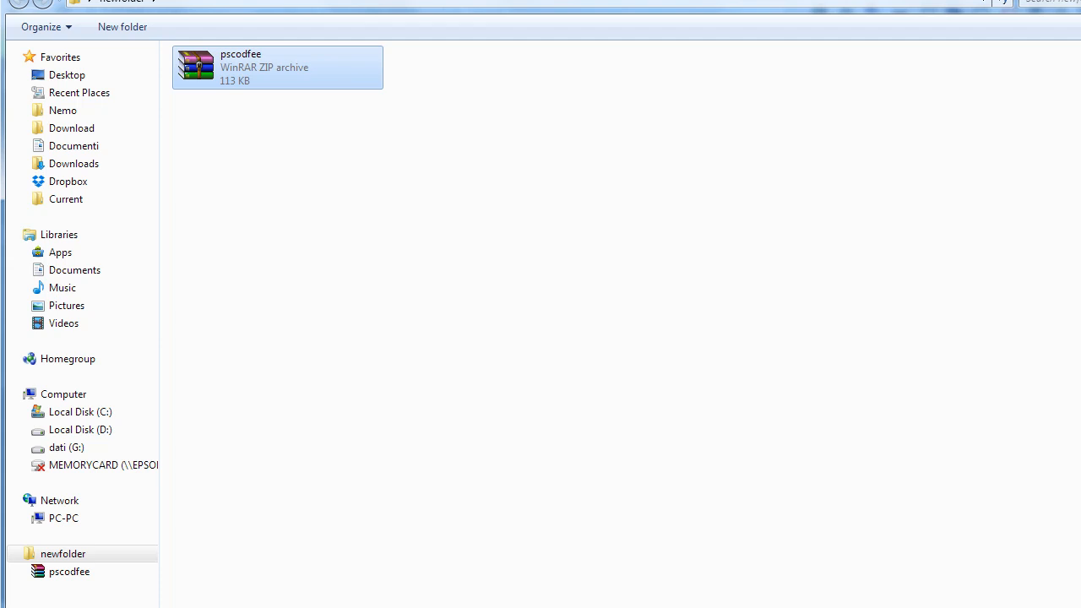
key("Return")
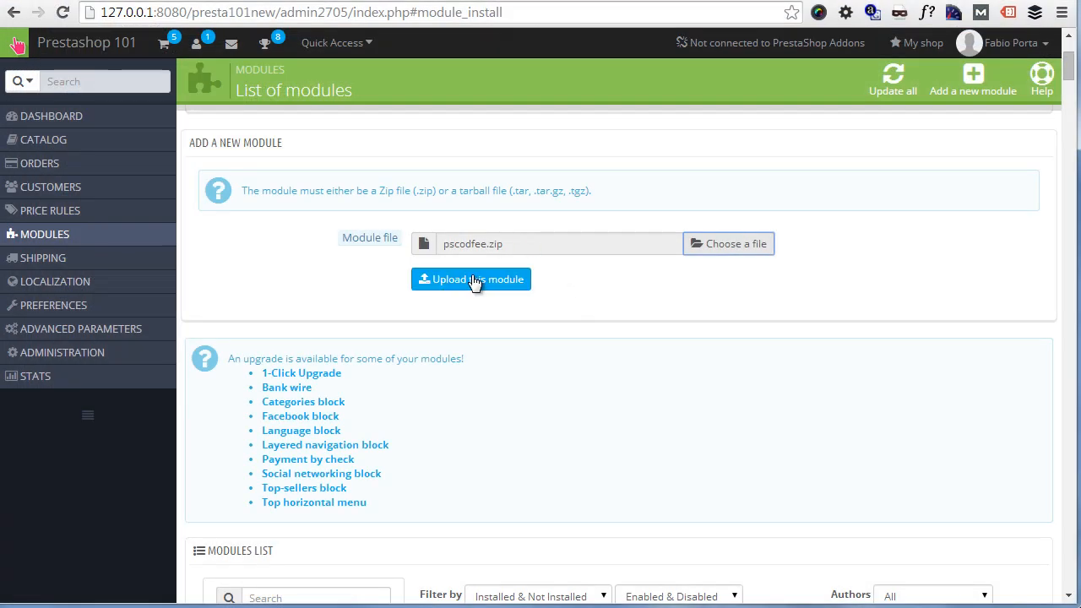
left_click(474, 280)
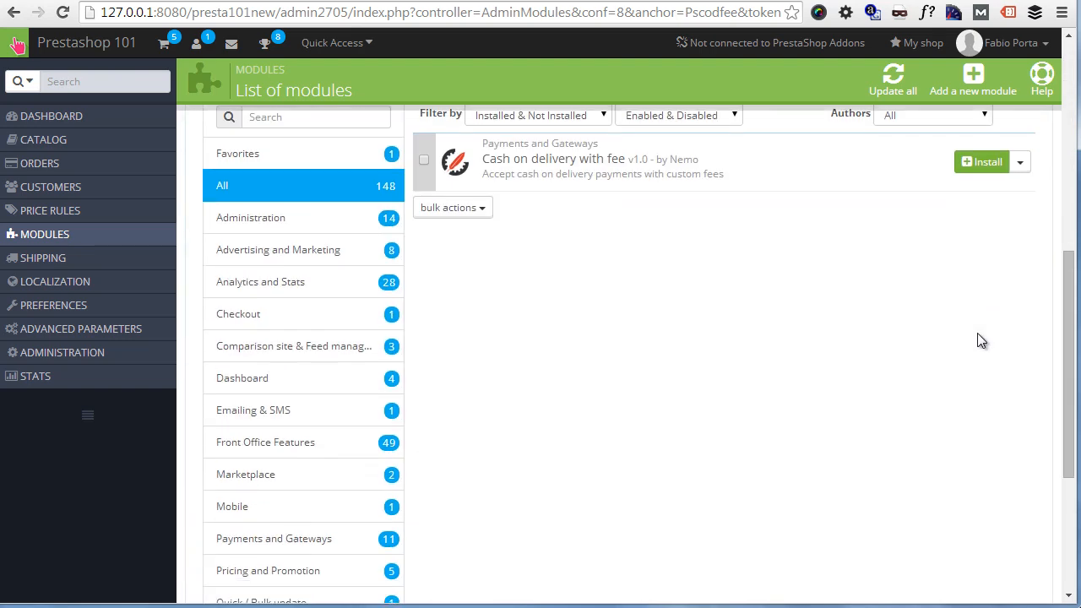
Step: Install the "Cash on delivery with fee" module from the modules list, proceeding with the installation despite its untrusted status
scroll(626, 475, "up", 3)
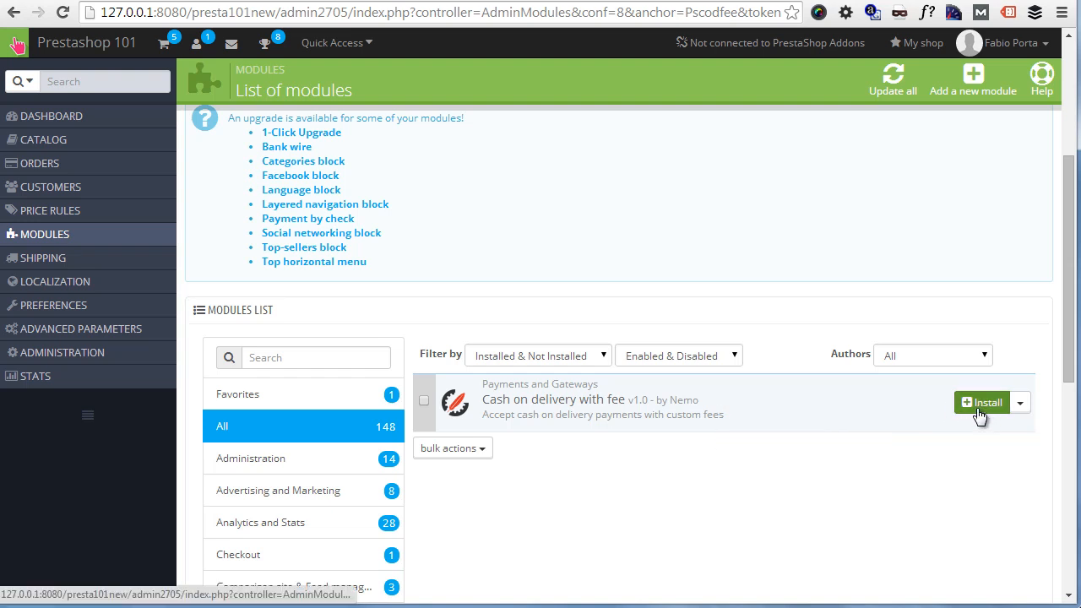
scroll(572, 540, "down", 7)
scroll(639, 495, "up", 9)
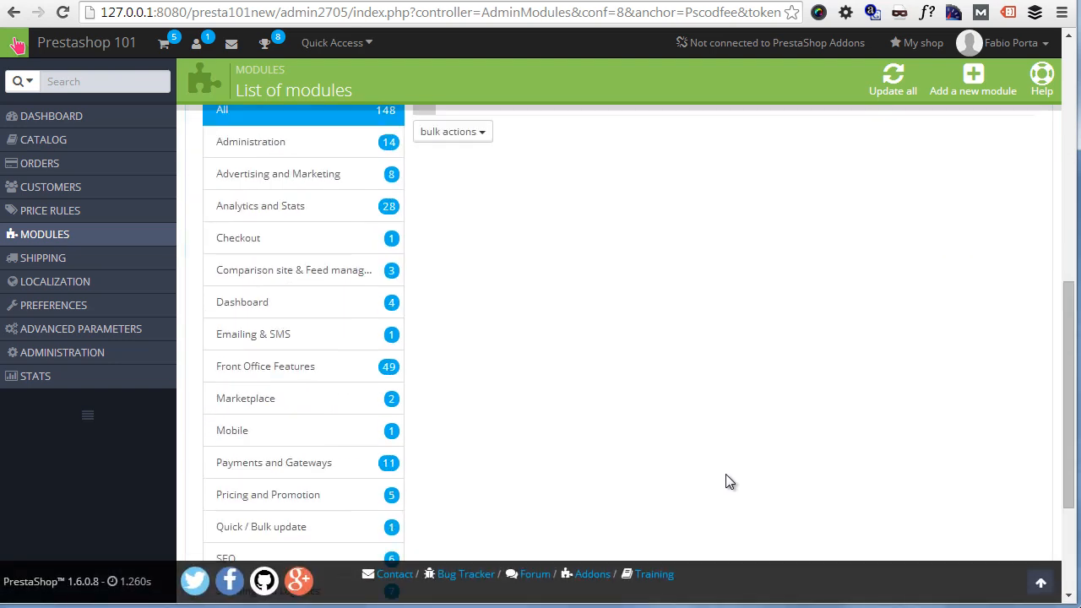
left_click(985, 500)
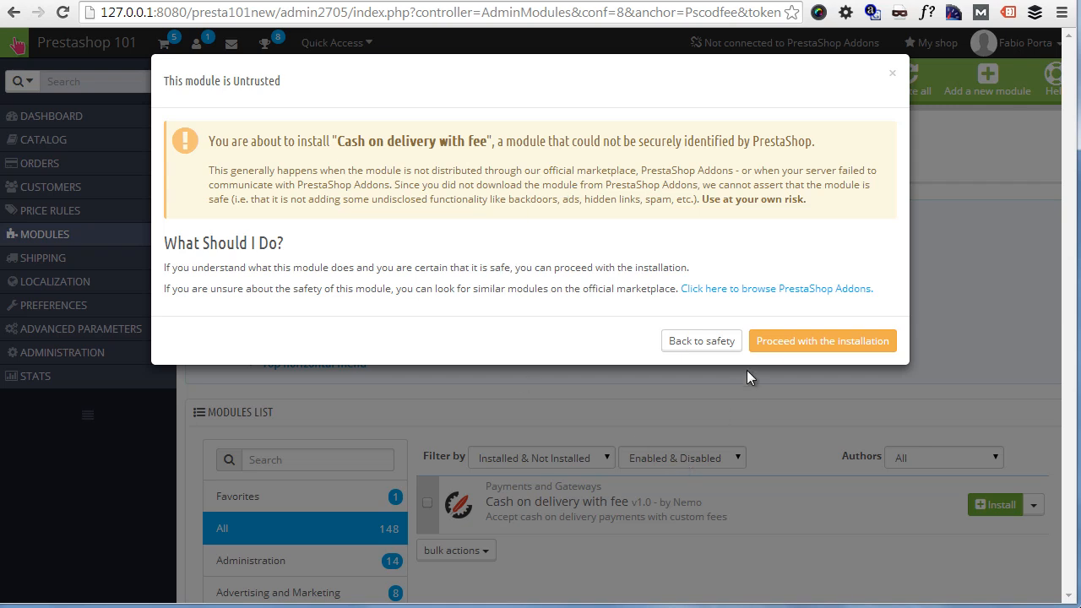
left_click(843, 346)
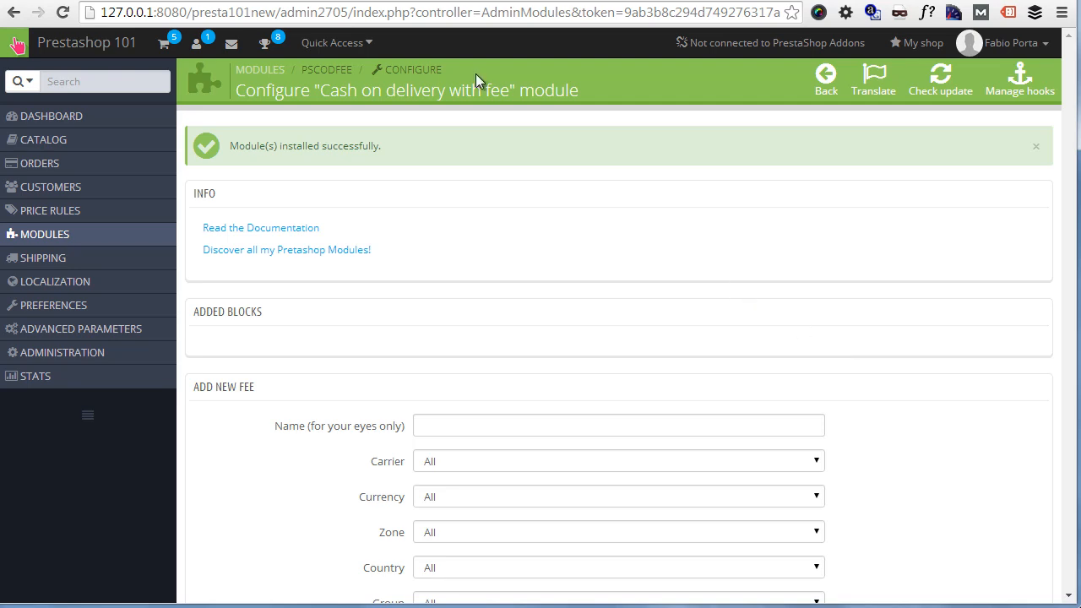
Step: Switch back to the Free Modules category page of the store.nemops.com module store
left_click(424, 2)
scroll(708, 272, "up", 10)
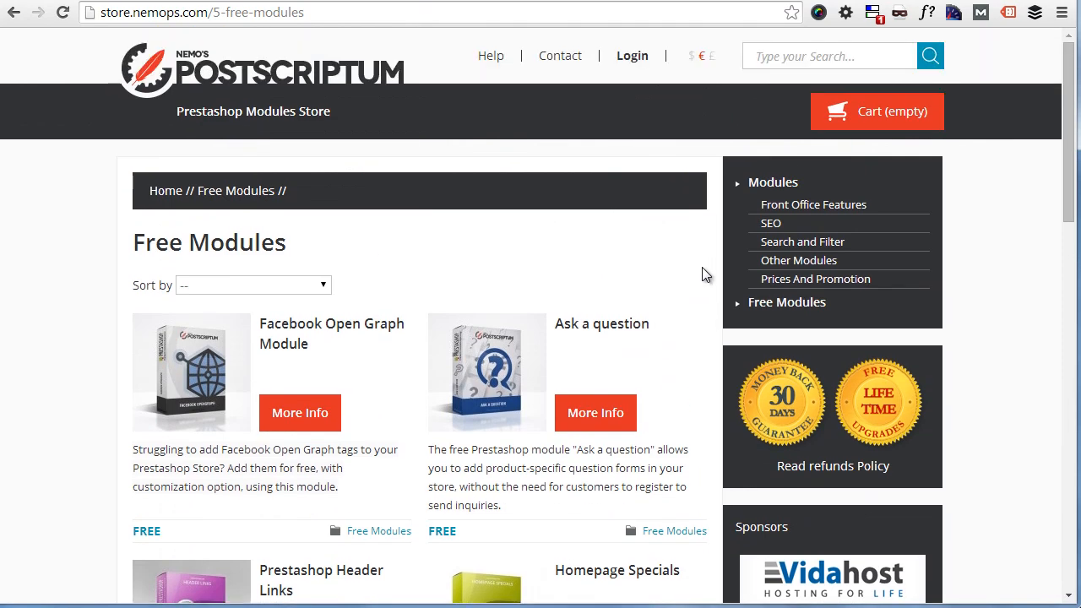